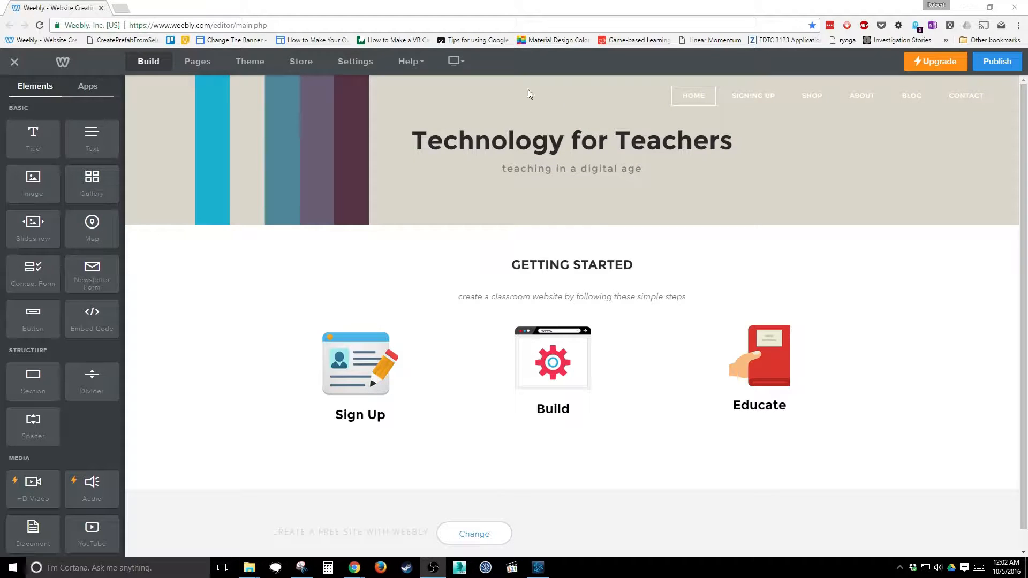
# Add a standard page named "Add Image" to the site, keeping the Header type.
pyautogui.click(199, 63)
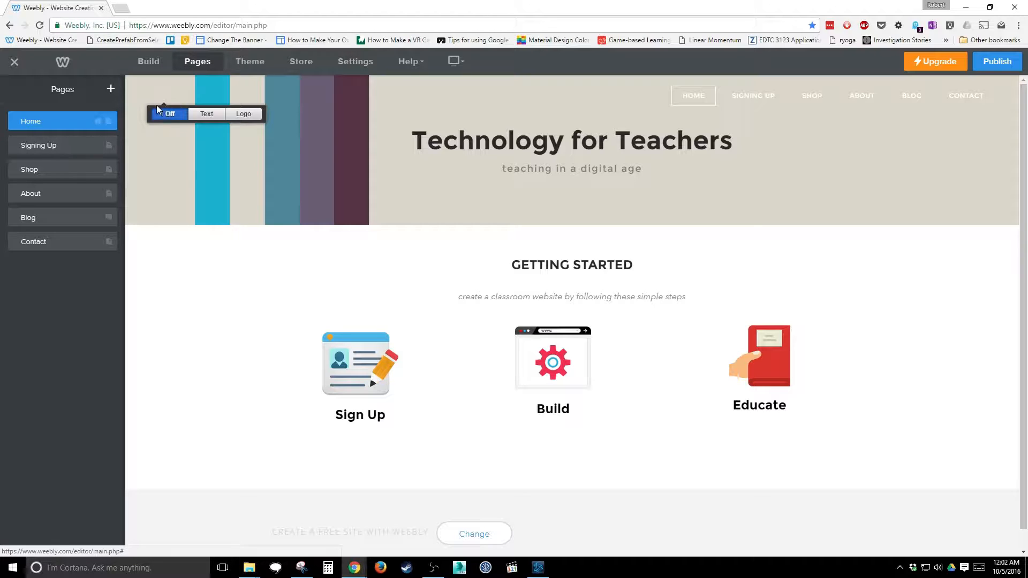
pyautogui.click(110, 90)
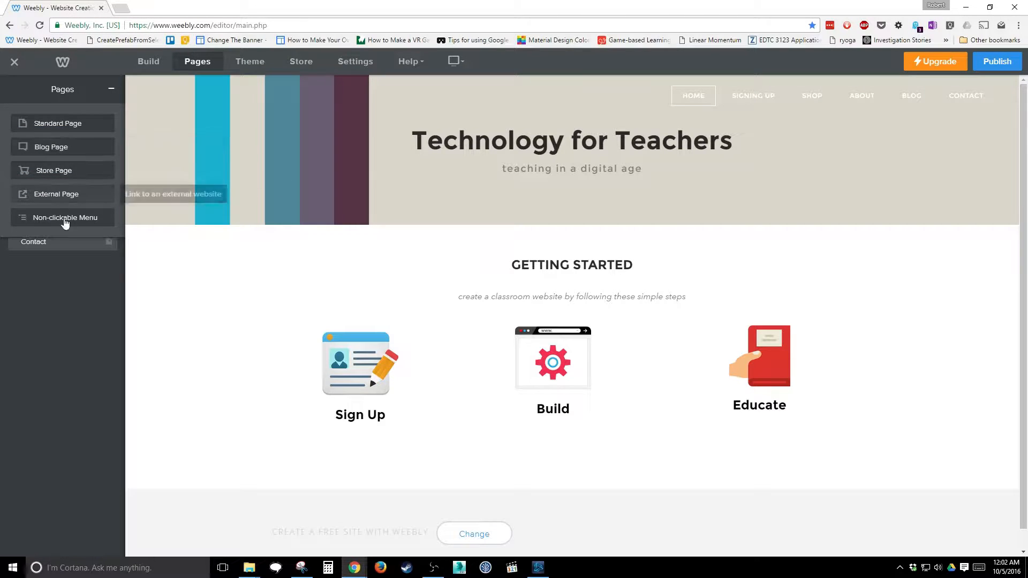
pyautogui.click(60, 128)
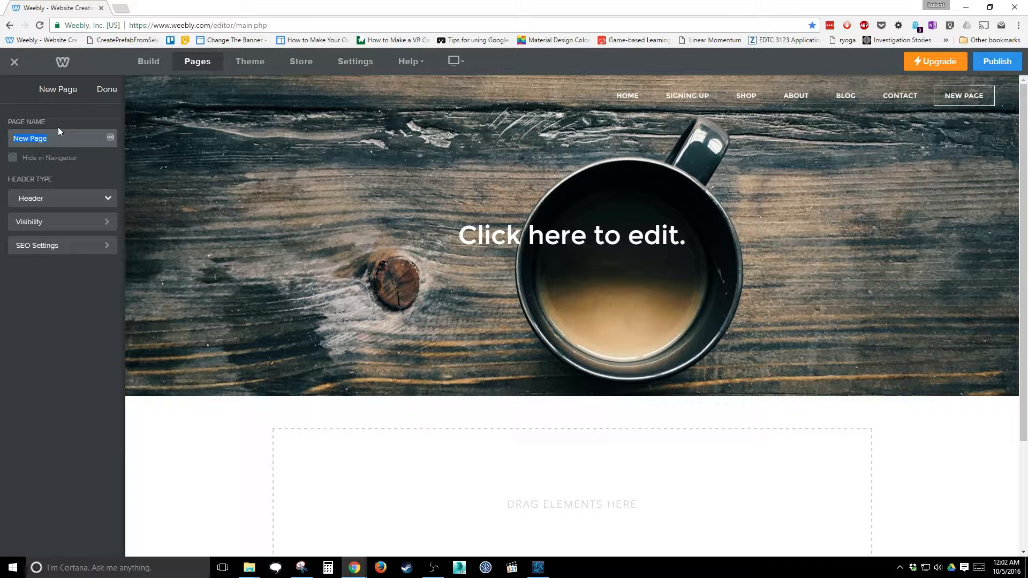
pyautogui.write('Add')
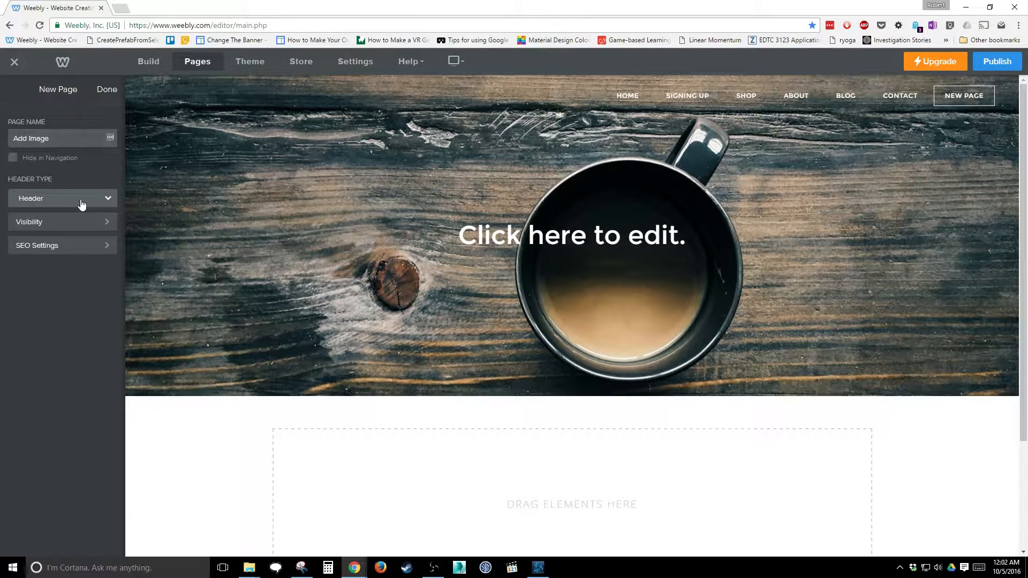
pyautogui.click(81, 201)
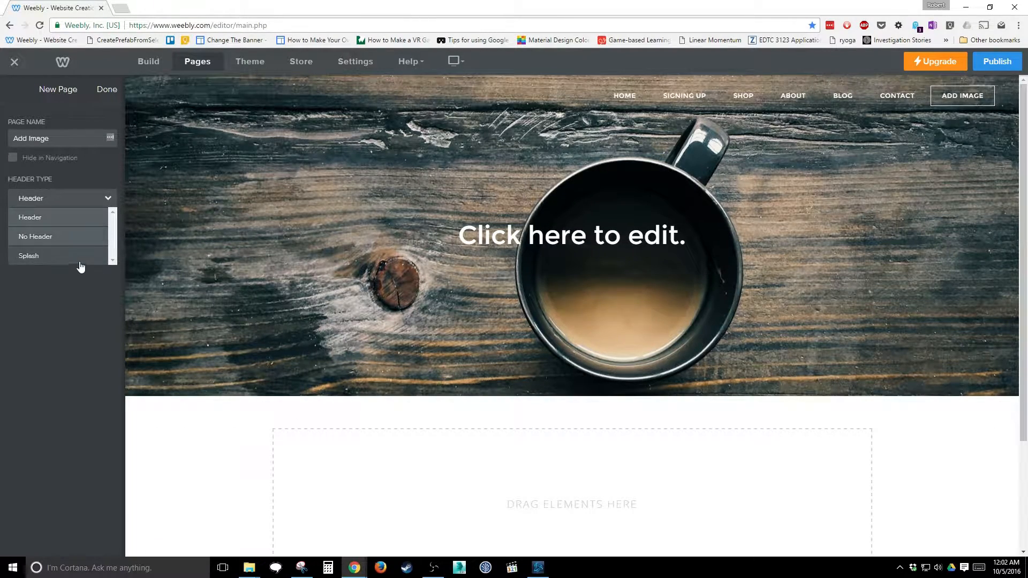
pyautogui.click(89, 293)
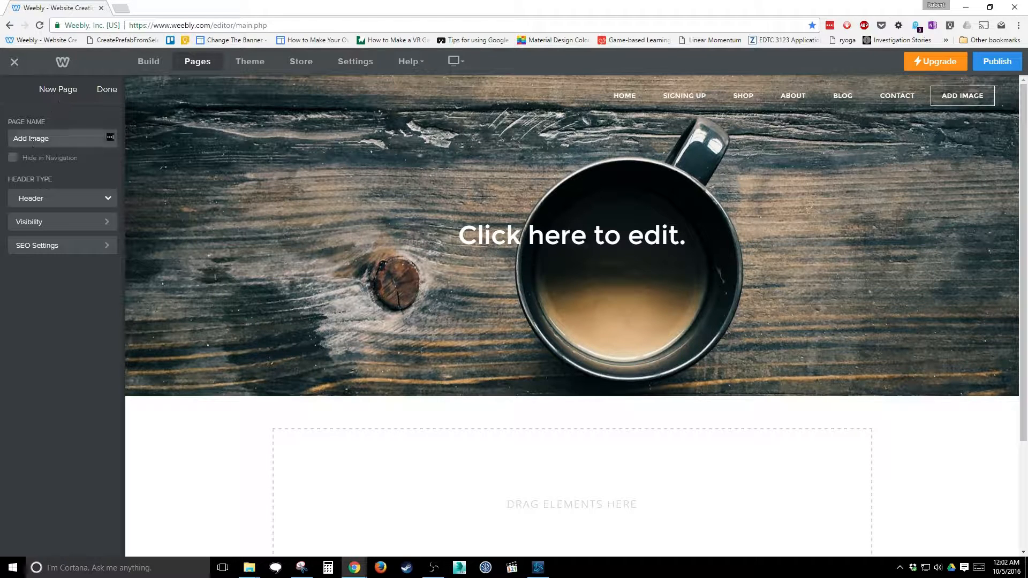
pyautogui.click(104, 89)
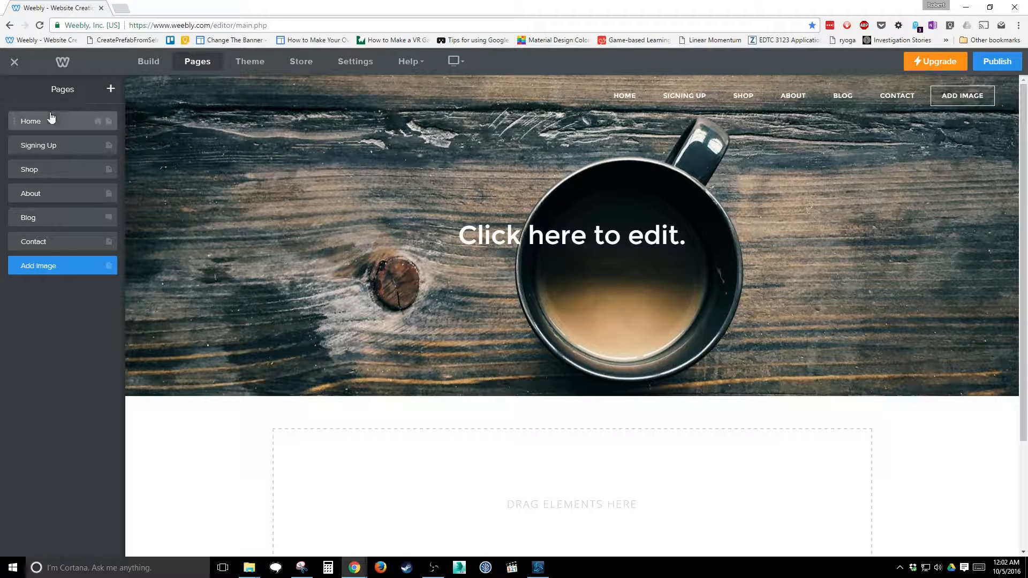
# Replace the header's placeholder text on the new page with the title "How to Add an Image".
pyautogui.click(137, 65)
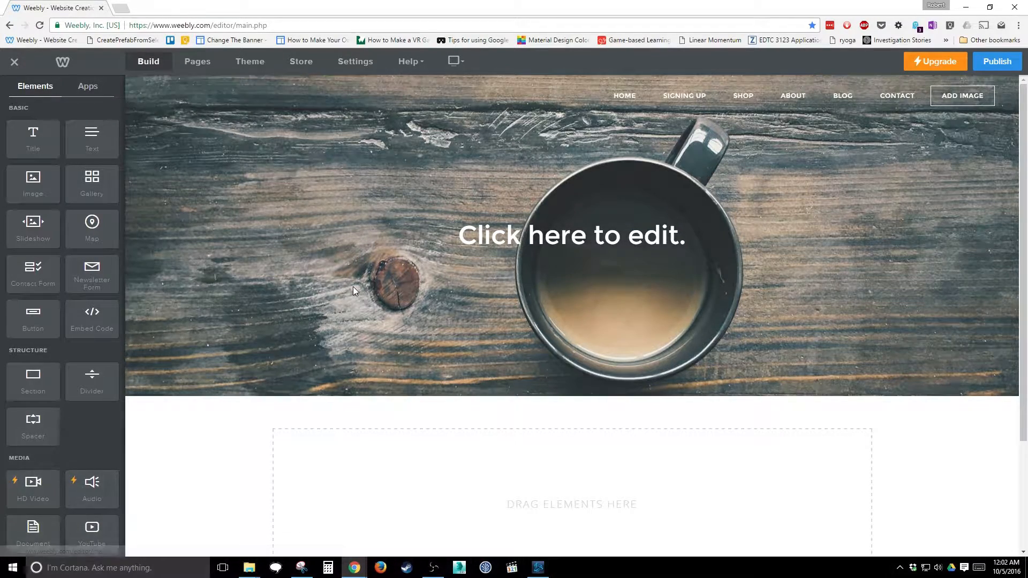
pyautogui.moveTo(353, 288)
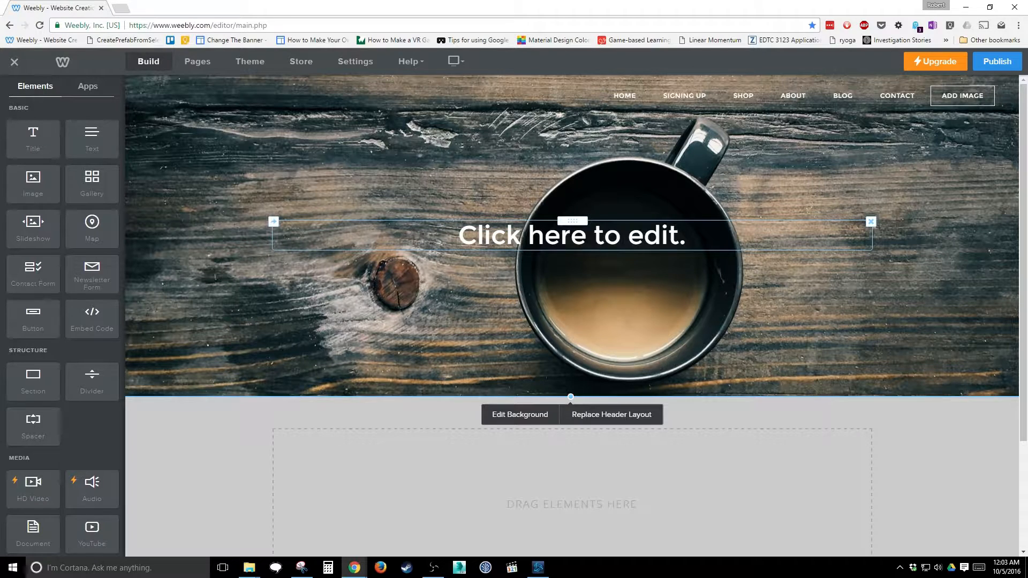
pyautogui.click(623, 242)
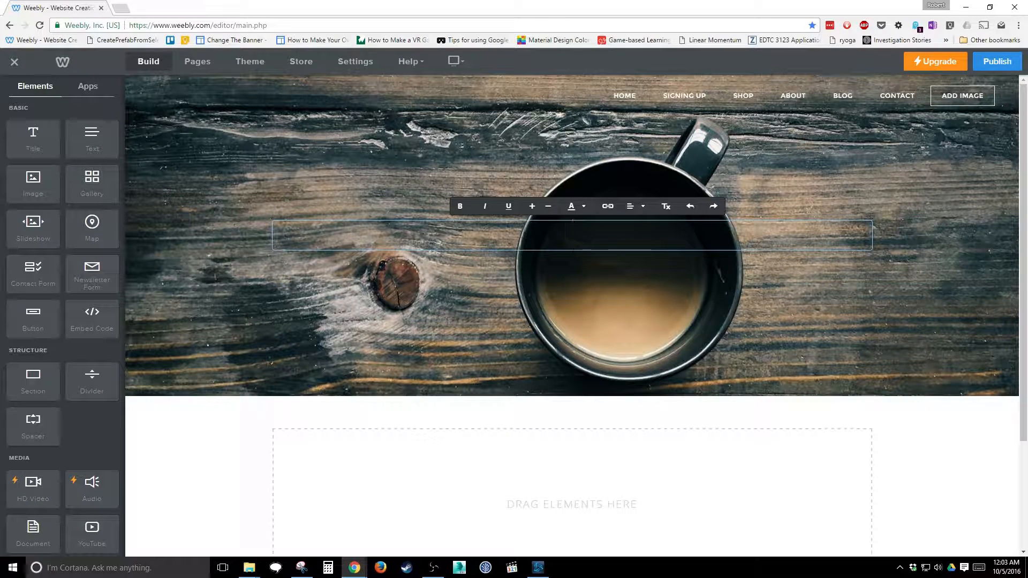
pyautogui.write('How to Add An')
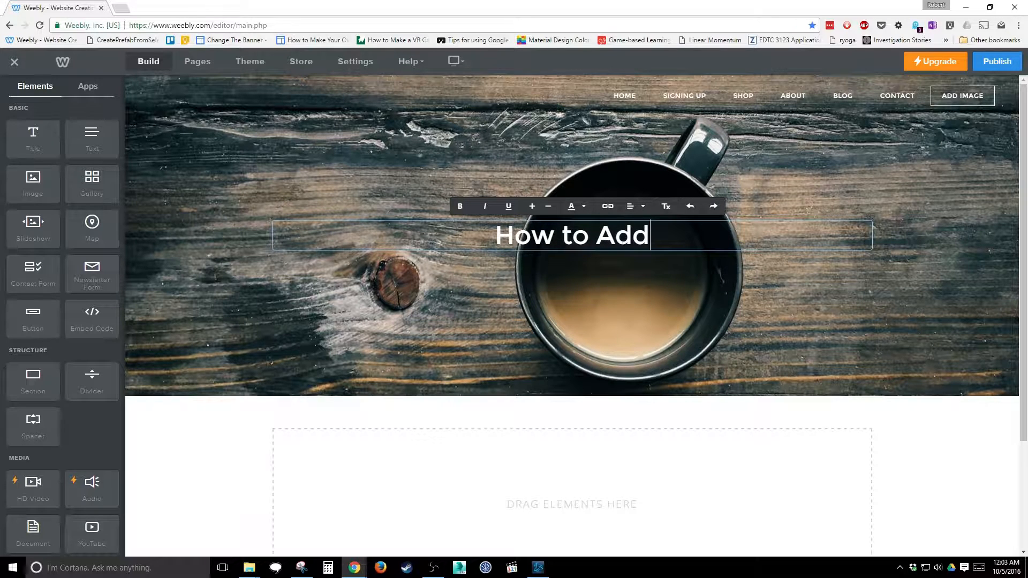
pyautogui.press('BackSpace')
pyautogui.press('BackSpace')
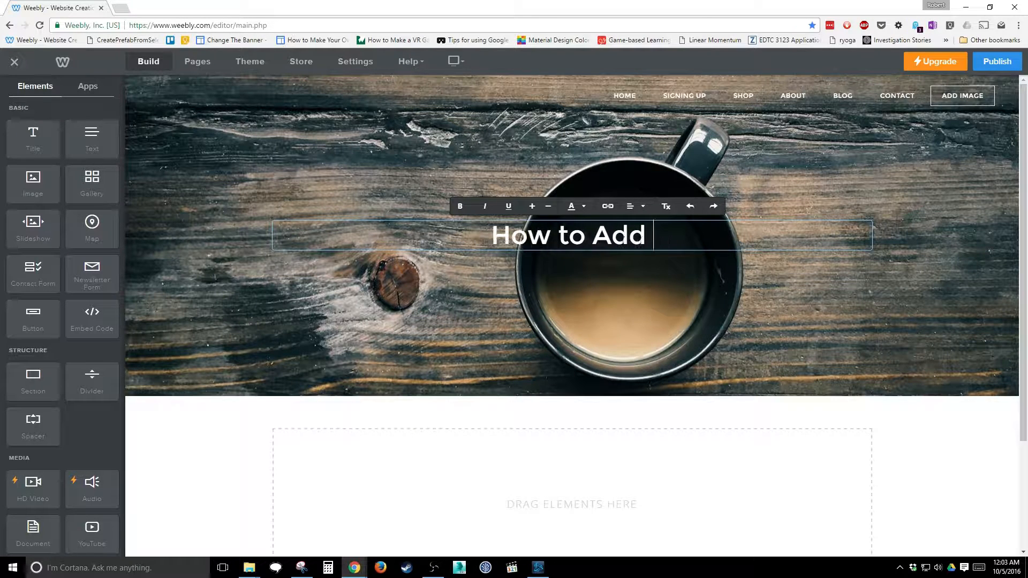
pyautogui.write('an Image.')
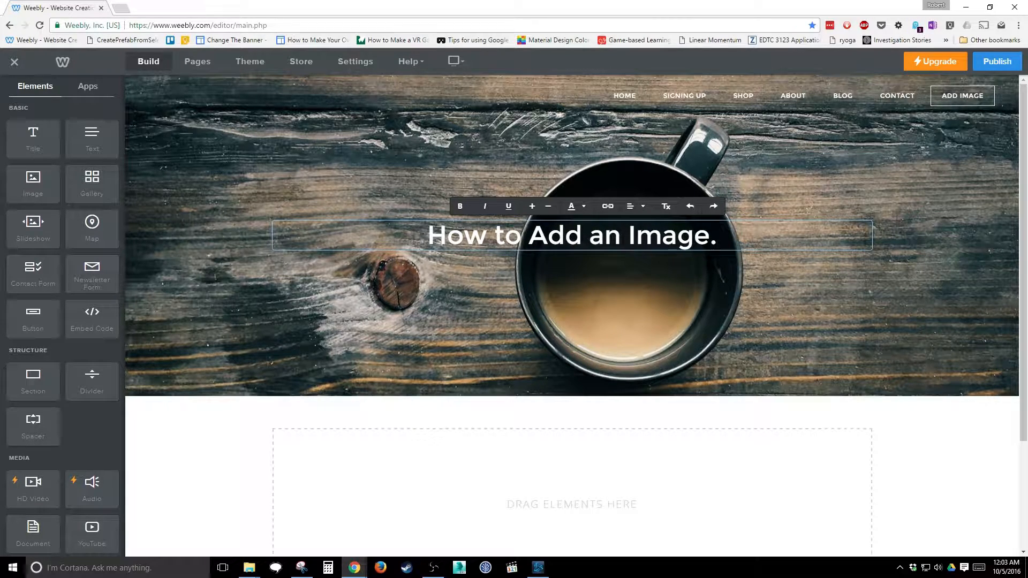
pyautogui.press('BackSpace')
pyautogui.click(582, 371)
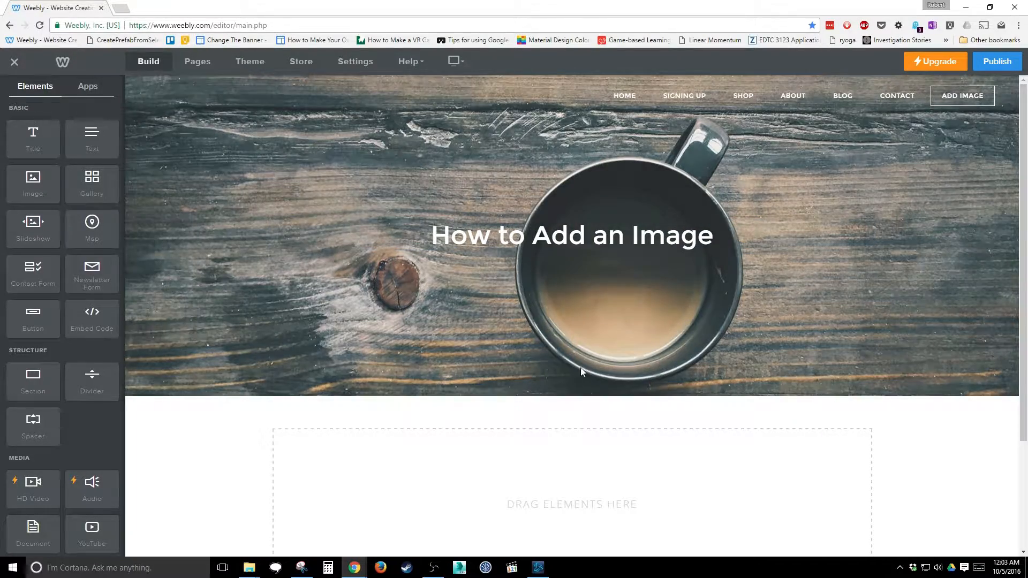
# Shrink the header banner's height to a narrow strip around its title.
pyautogui.click(556, 393)
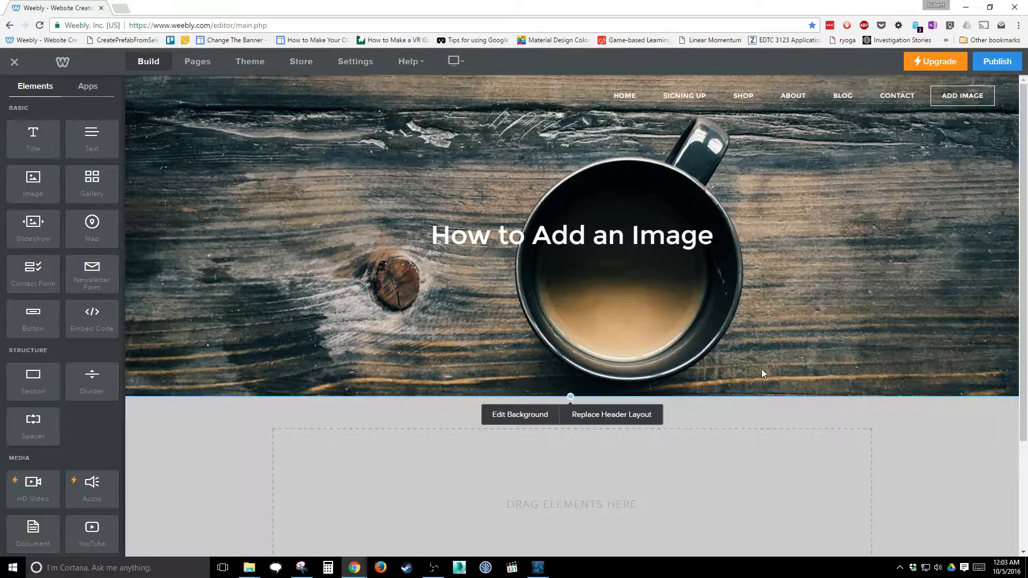
pyautogui.click(902, 431)
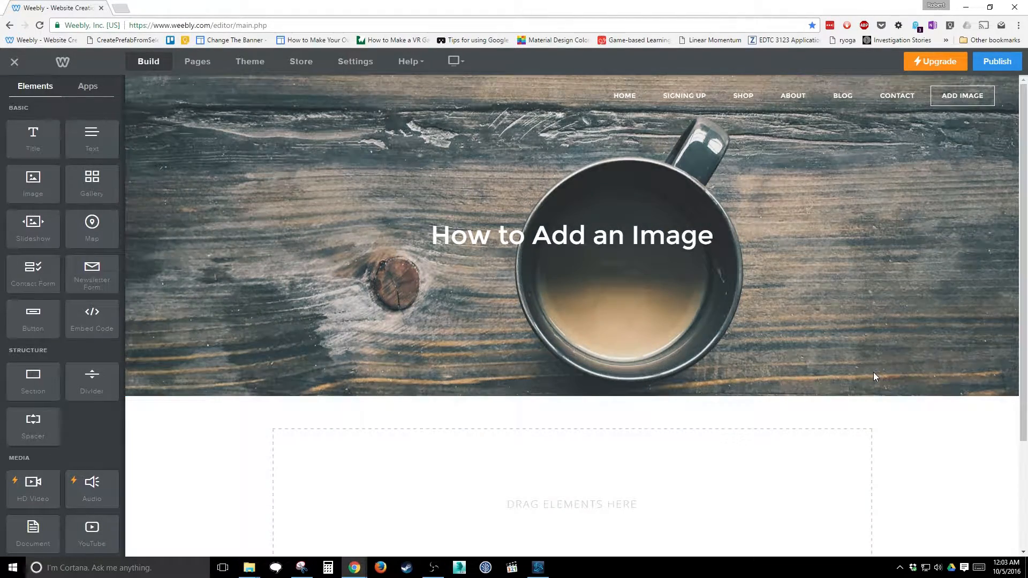
pyautogui.click(868, 356)
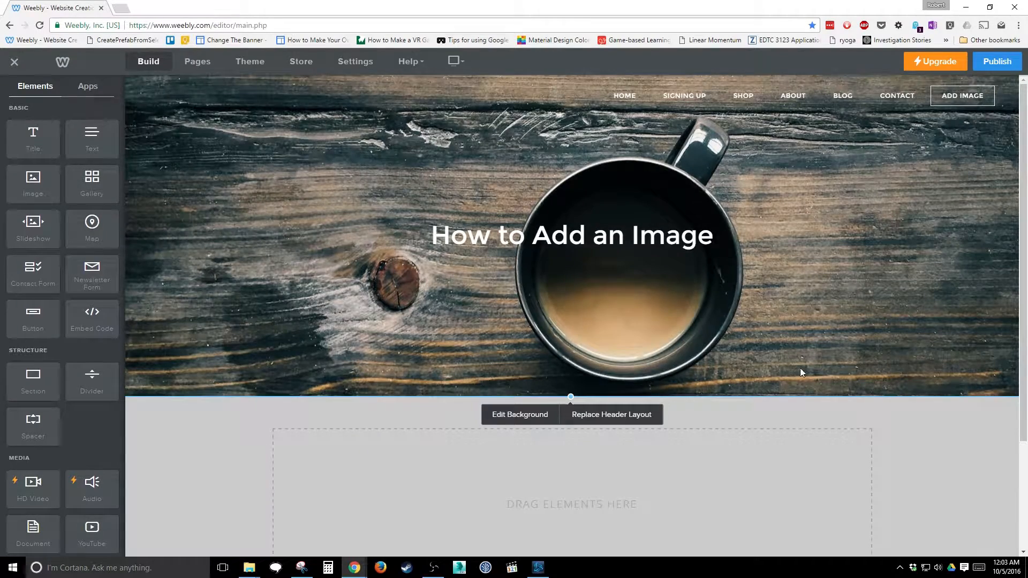
pyautogui.click(535, 415)
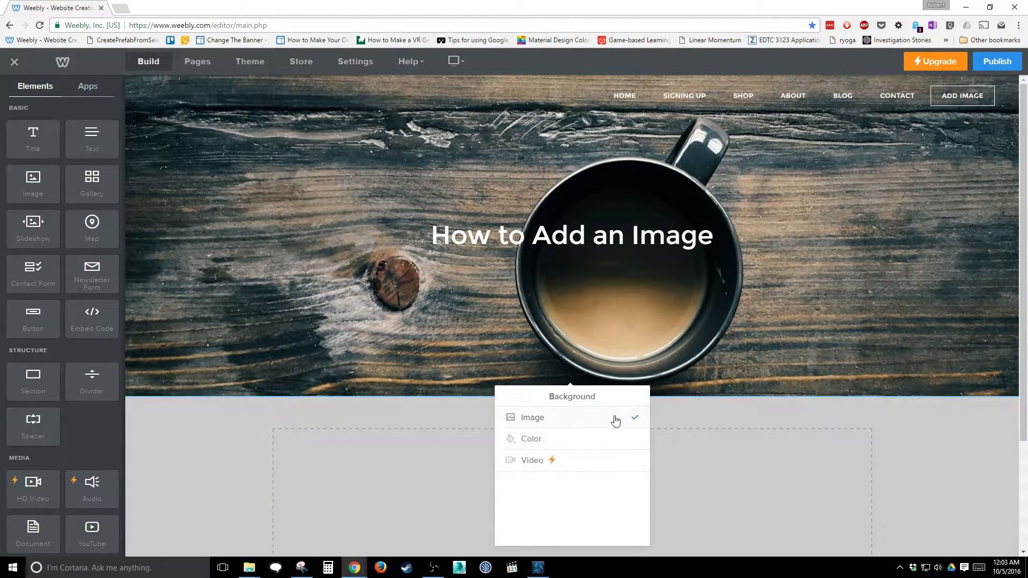
pyautogui.moveTo(697, 395); pyautogui.dragTo(667, 182)
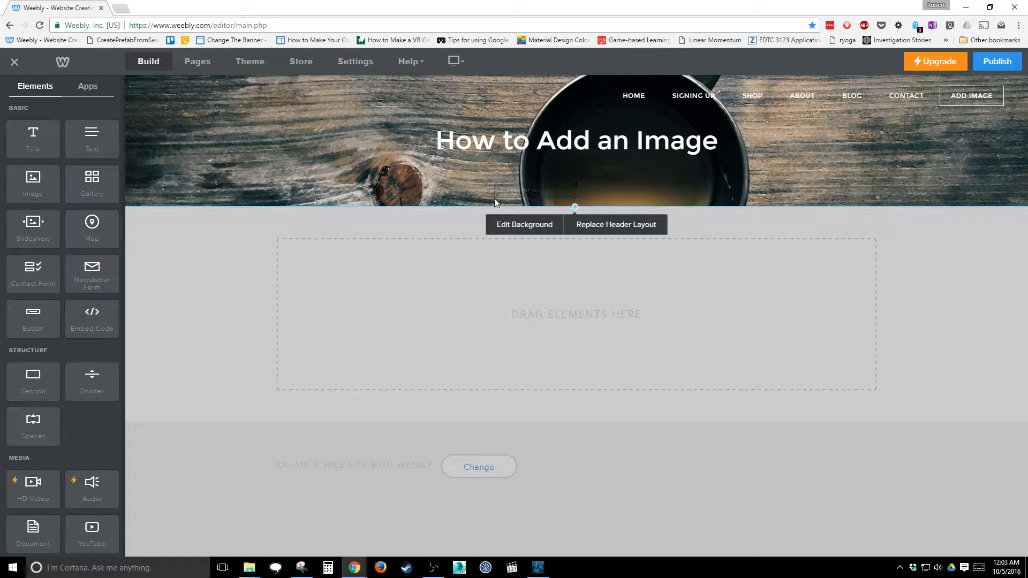
pyautogui.moveTo(501, 206)
pyautogui.mouseDown()
pyautogui.moveTo(509, 525)
pyautogui.moveTo(509, 209)
pyautogui.mouseUp()
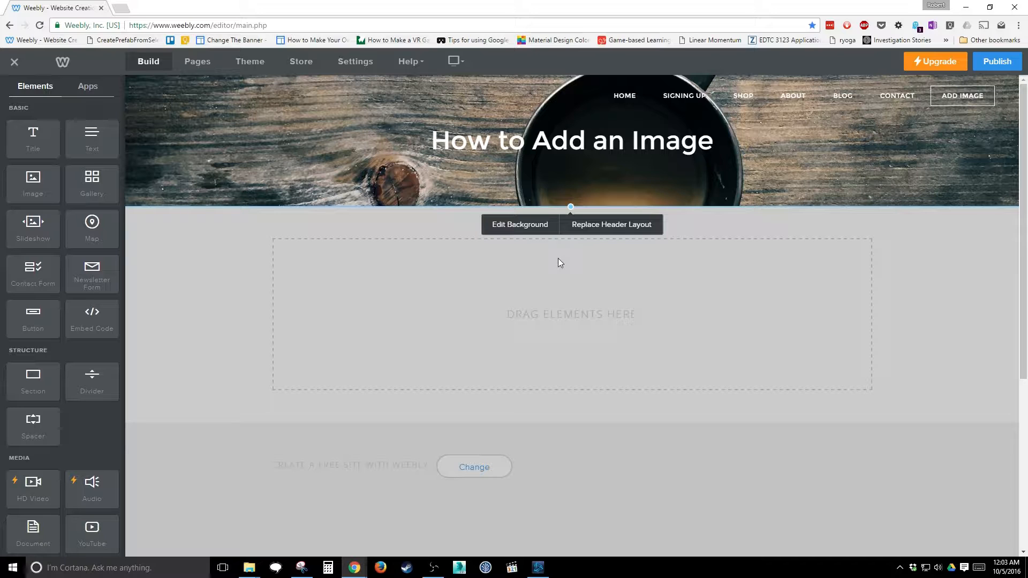
pyautogui.click(909, 241)
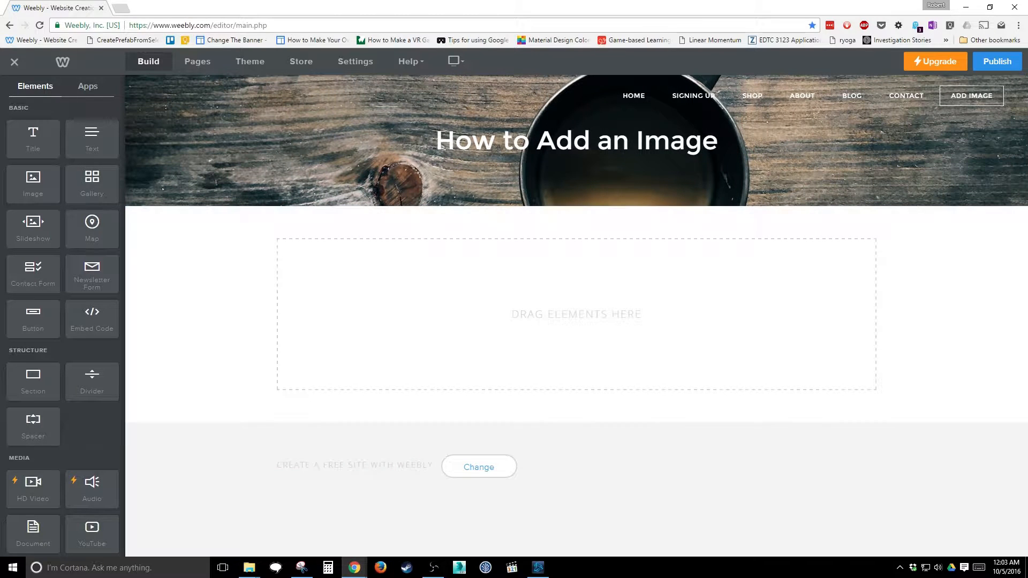
# Search the web for "cool simple backgrounds" in a new browser tab.
pyautogui.click(121, 8)
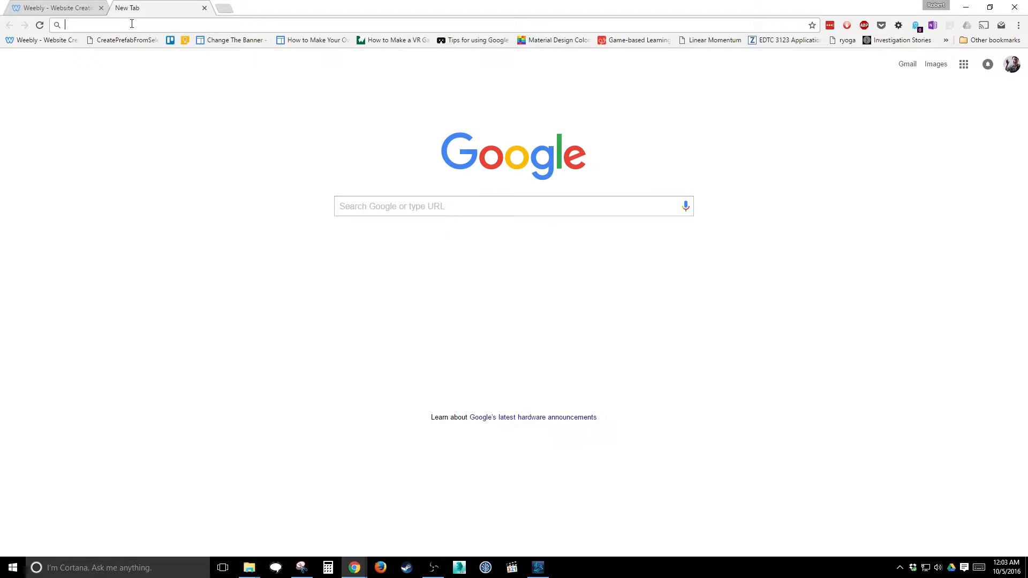
pyautogui.write('cool sim')
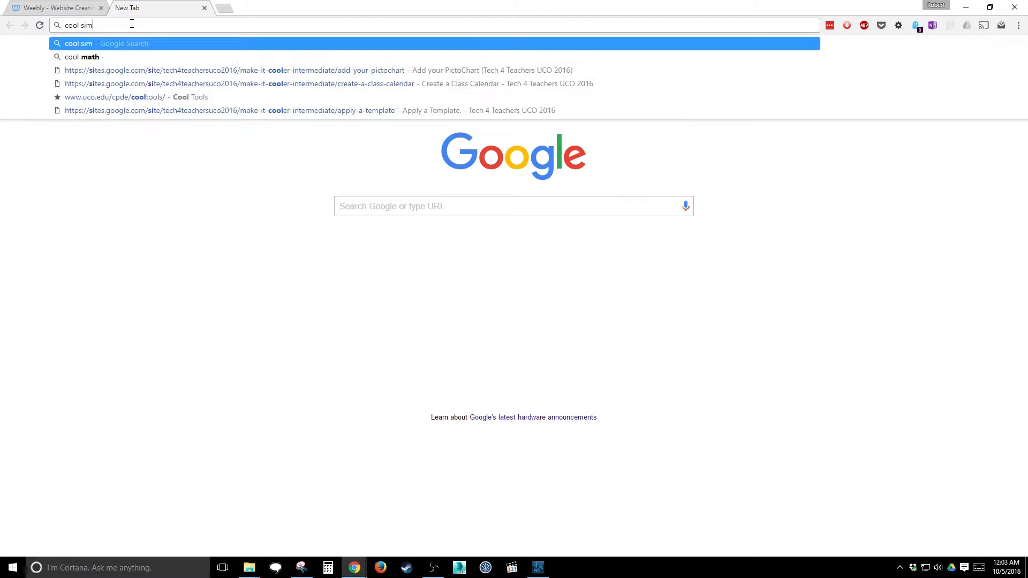
pyautogui.write('ple back')
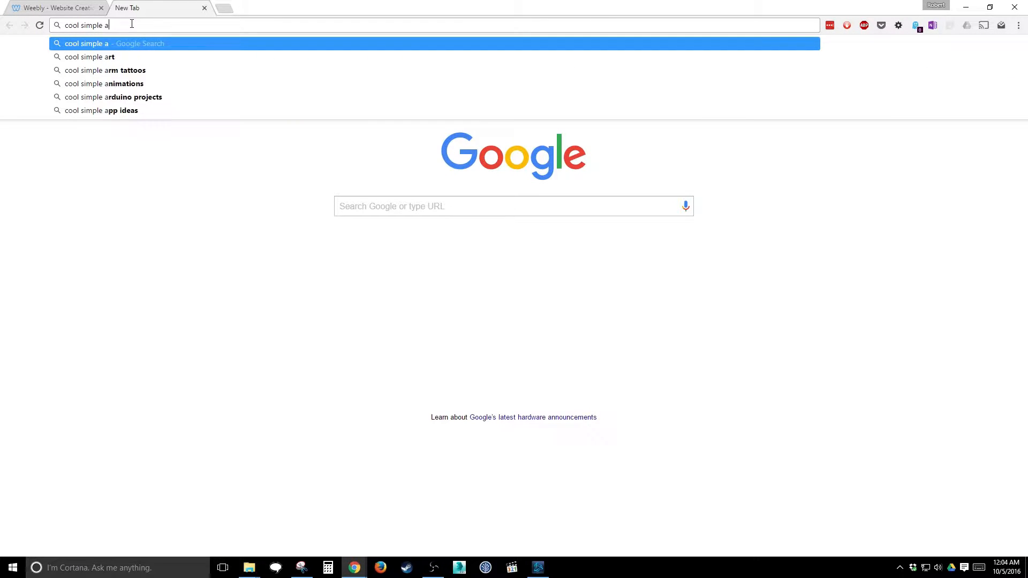
pyautogui.write('grounds')
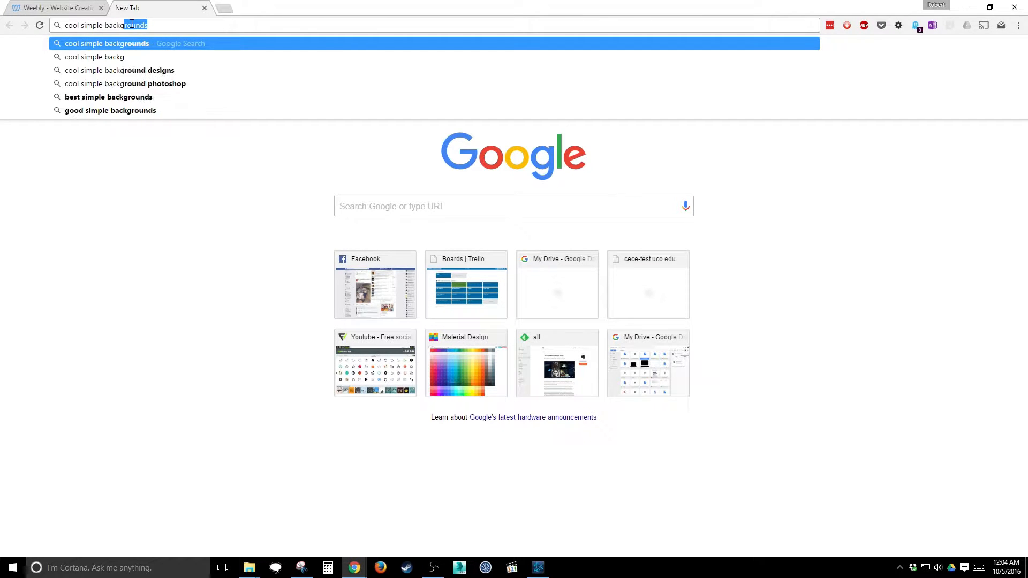
pyautogui.press('Return')
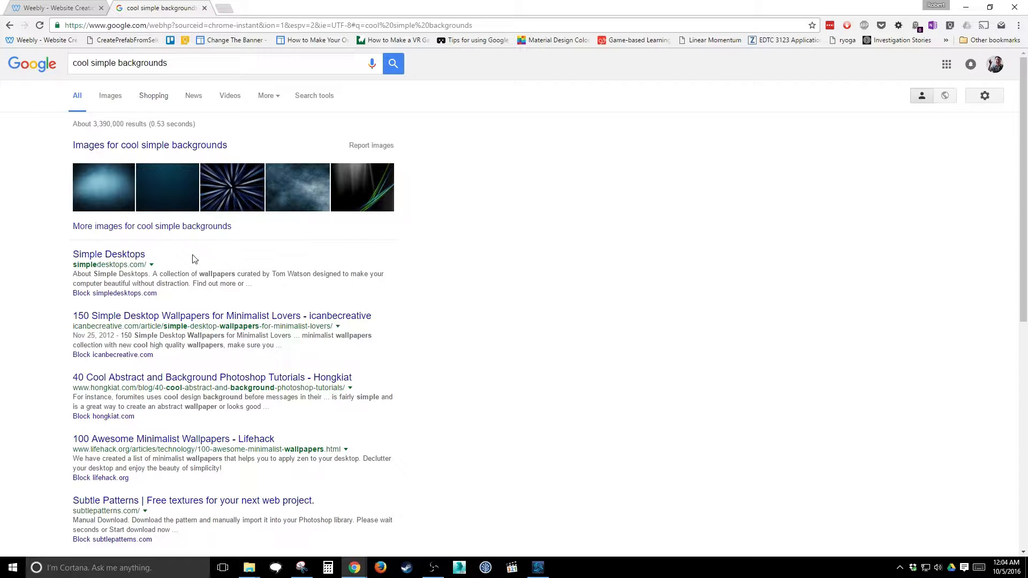
# Browse the wallpapers on the Simple Desktops site, then return to the search results.
pyautogui.click(131, 257)
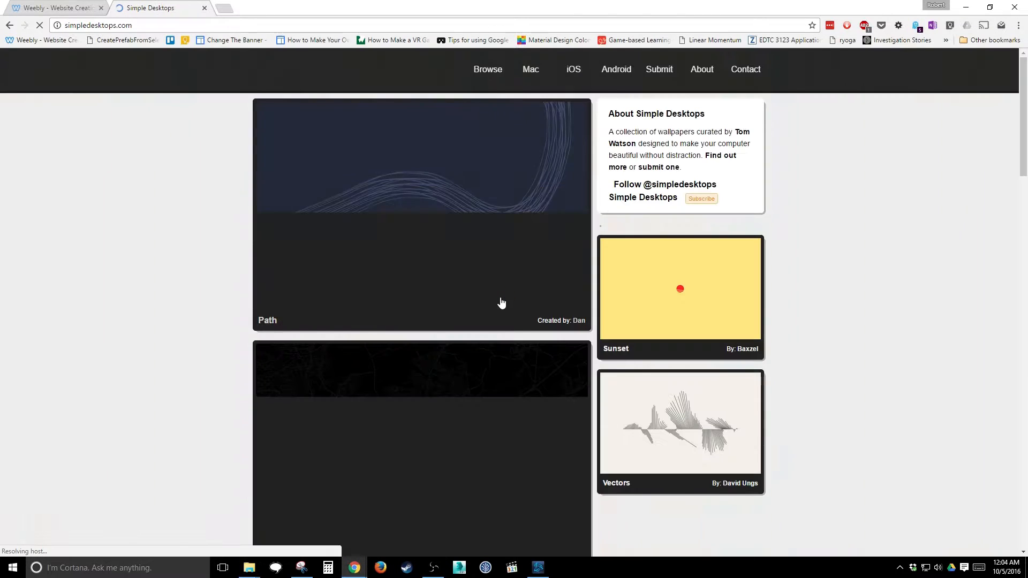
pyautogui.scroll(-1, 492, 375)
pyautogui.scroll(-15, 491, 380)
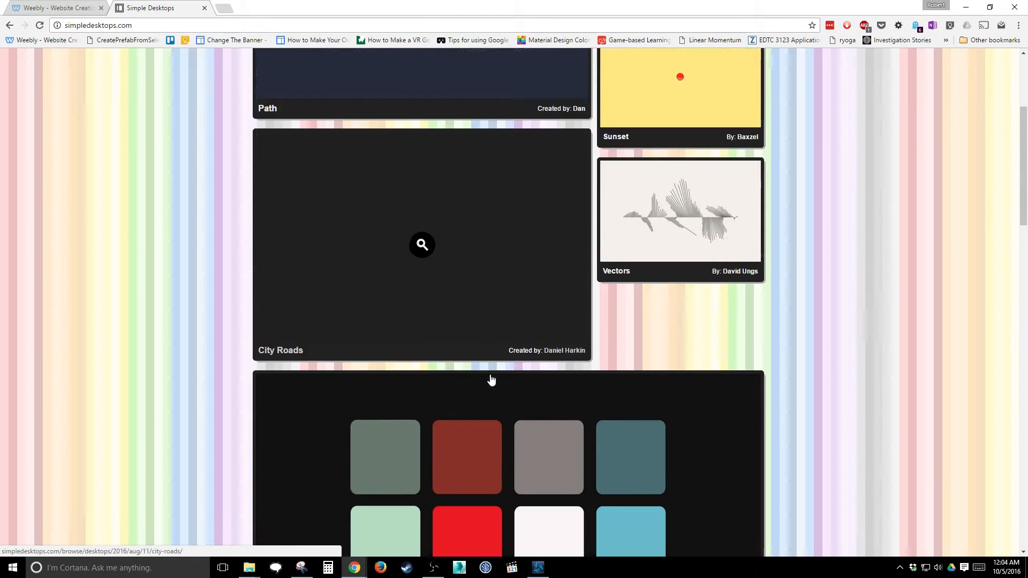
pyautogui.scroll(-4, 492, 380)
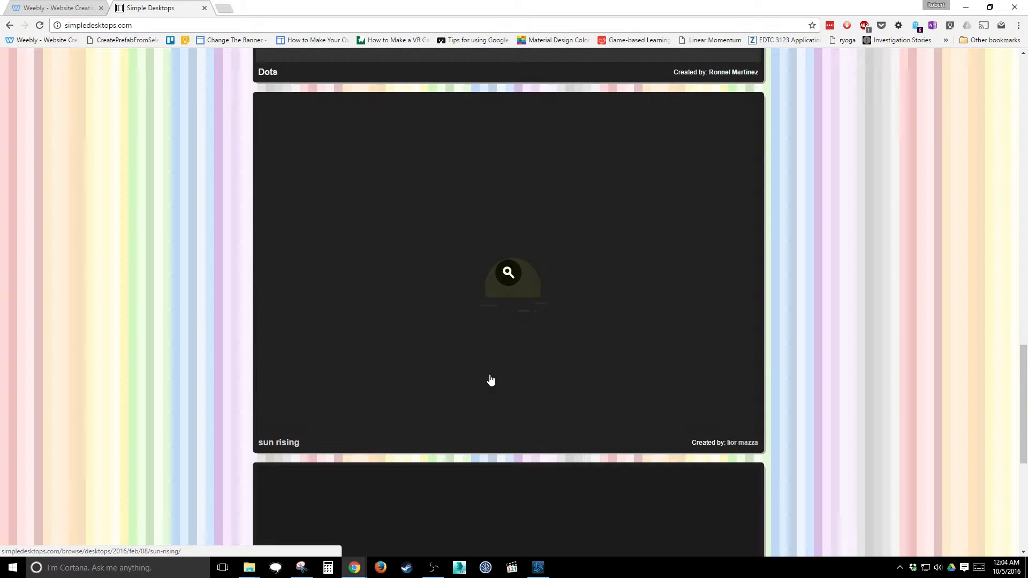
pyautogui.scroll(-7, 491, 378)
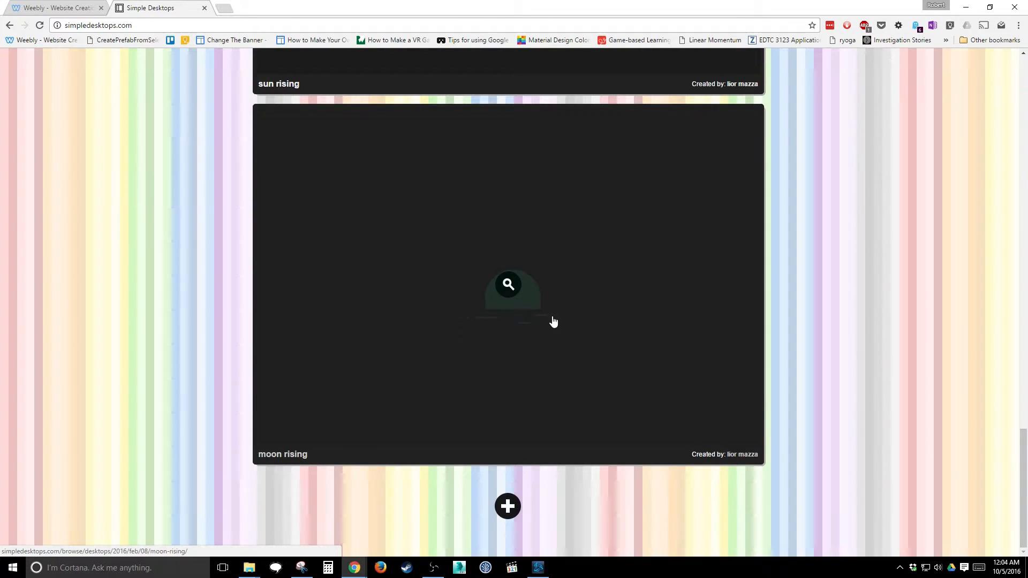
pyautogui.click(10, 25)
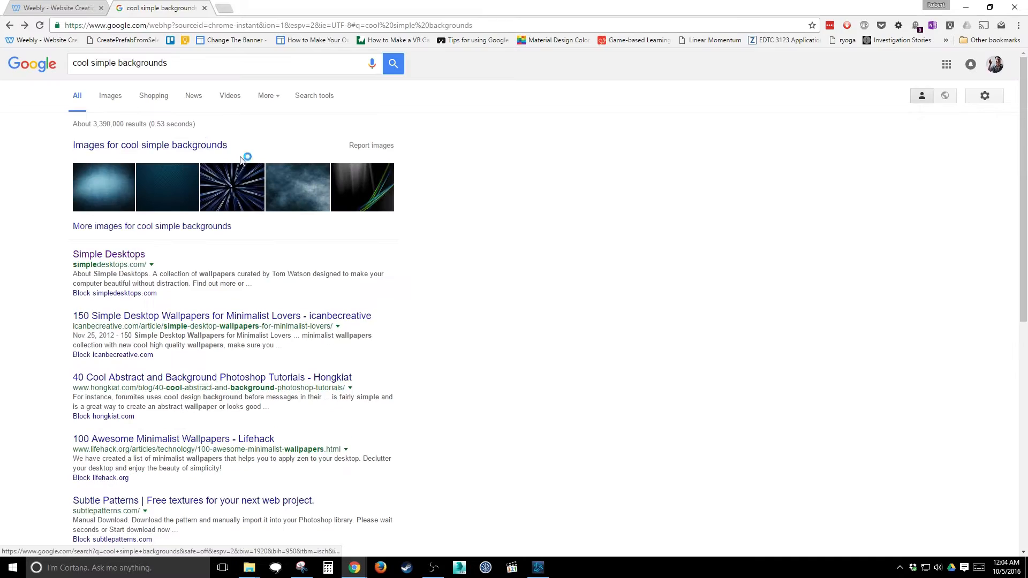
# Find the Wallpaper Cave black wood-grain background in the image results and save it to the desktop.
pyautogui.click(110, 98)
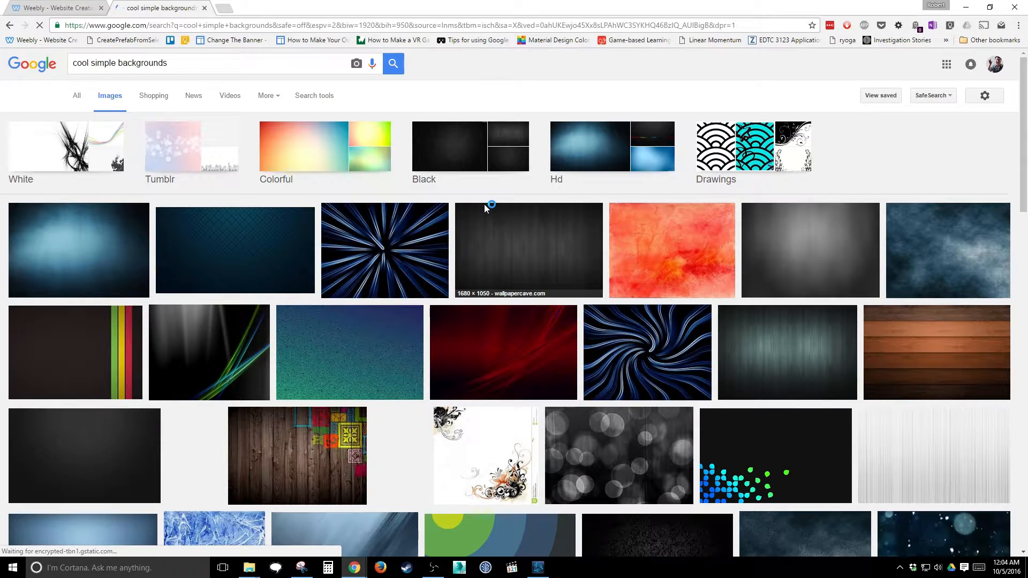
pyautogui.click(504, 244)
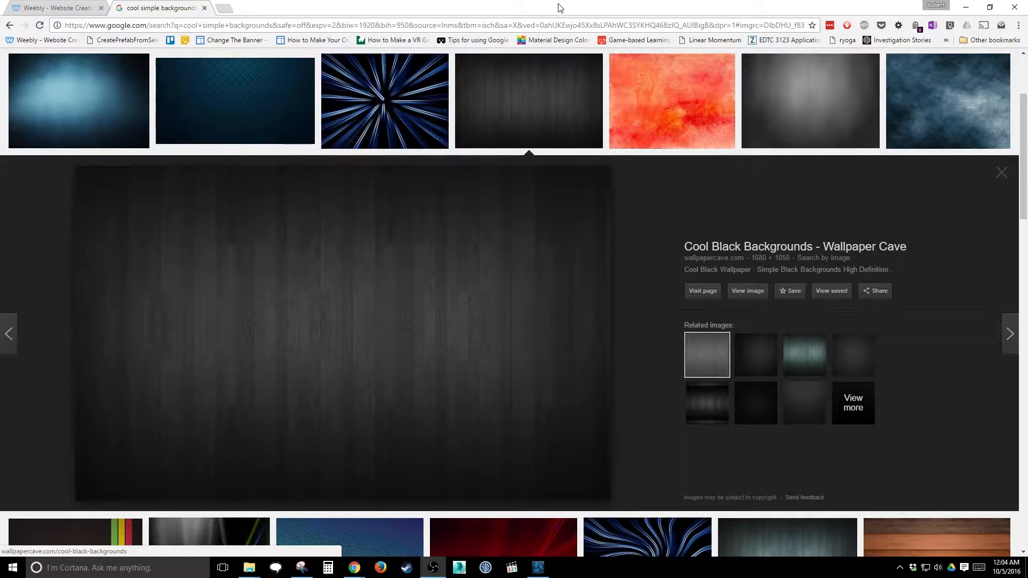
pyautogui.moveTo(557, 6); pyautogui.dragTo(636, 76)
pyautogui.moveTo(465, 319); pyautogui.dragTo(109, 239)
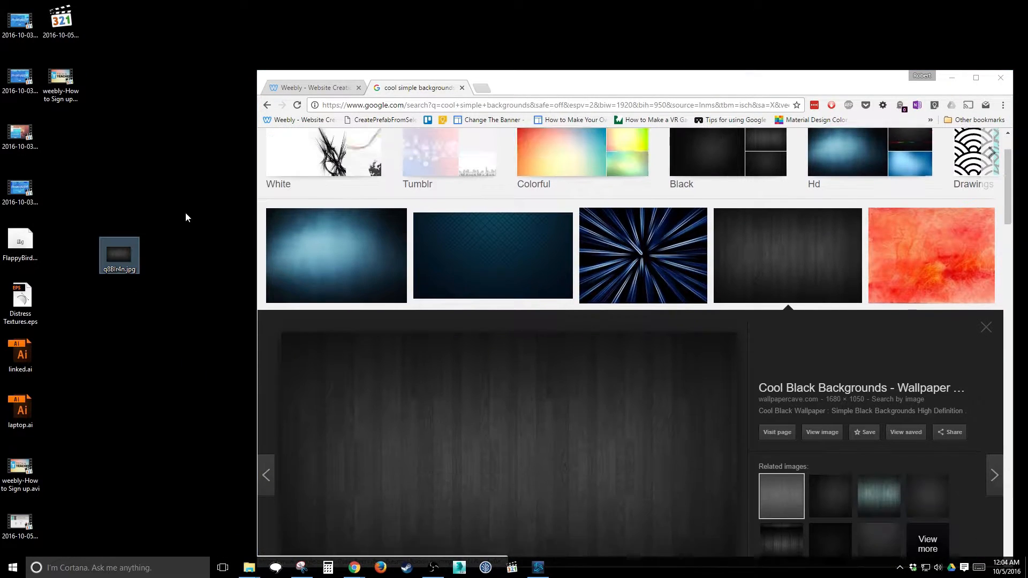
# Switch to the Weebly editor and replace the header's background image with the downloaded black wood-grain picture from the desktop.
pyautogui.click(314, 84)
pyautogui.moveTo(602, 84); pyautogui.dragTo(545, 39)
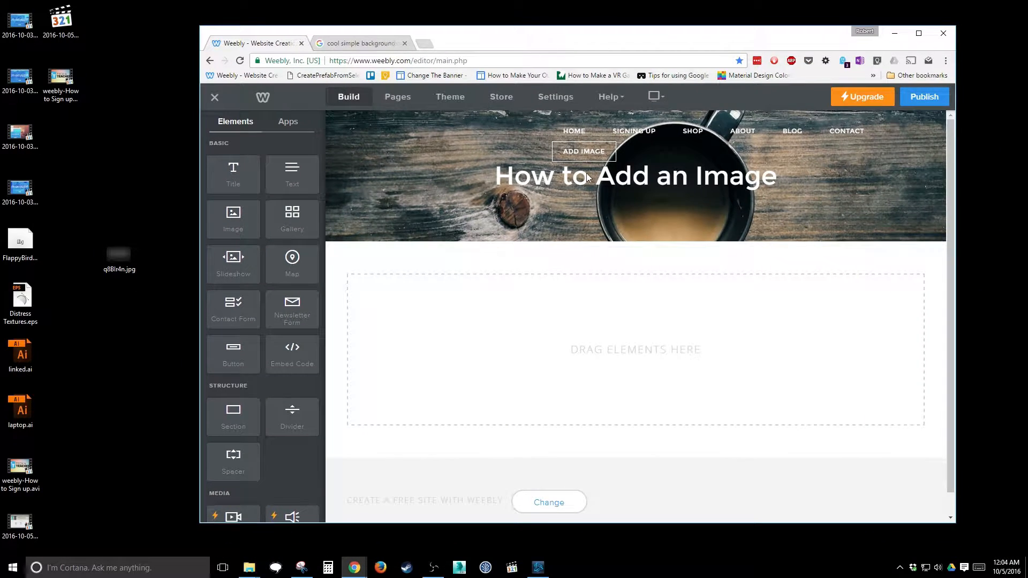
pyautogui.click(623, 214)
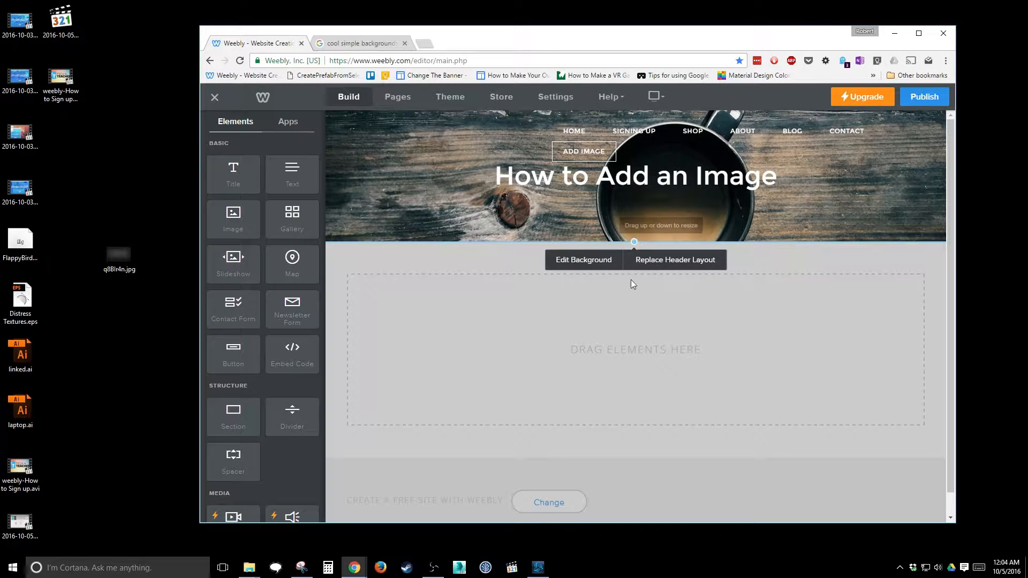
pyautogui.click(576, 262)
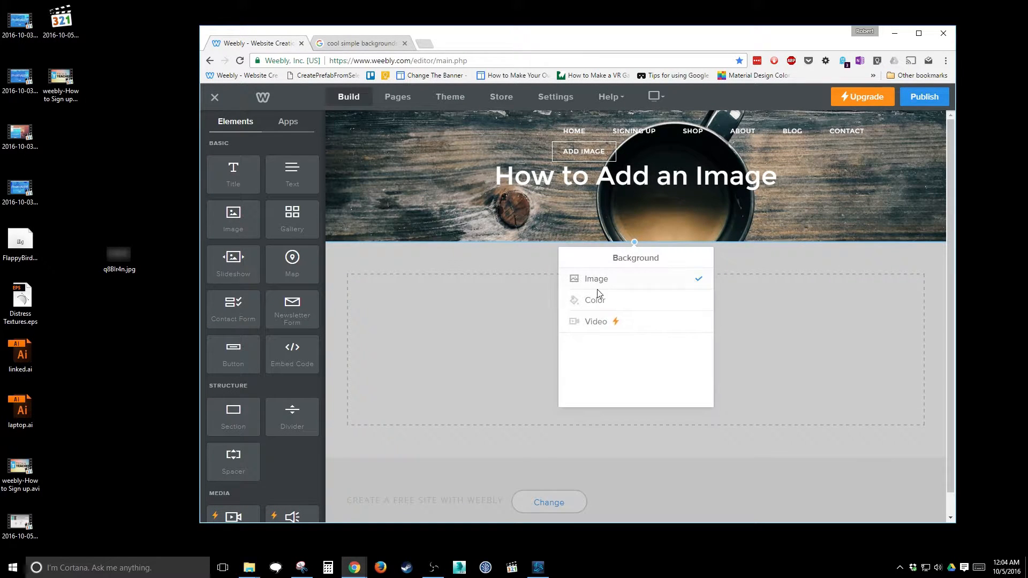
pyautogui.click(599, 280)
pyautogui.click(614, 318)
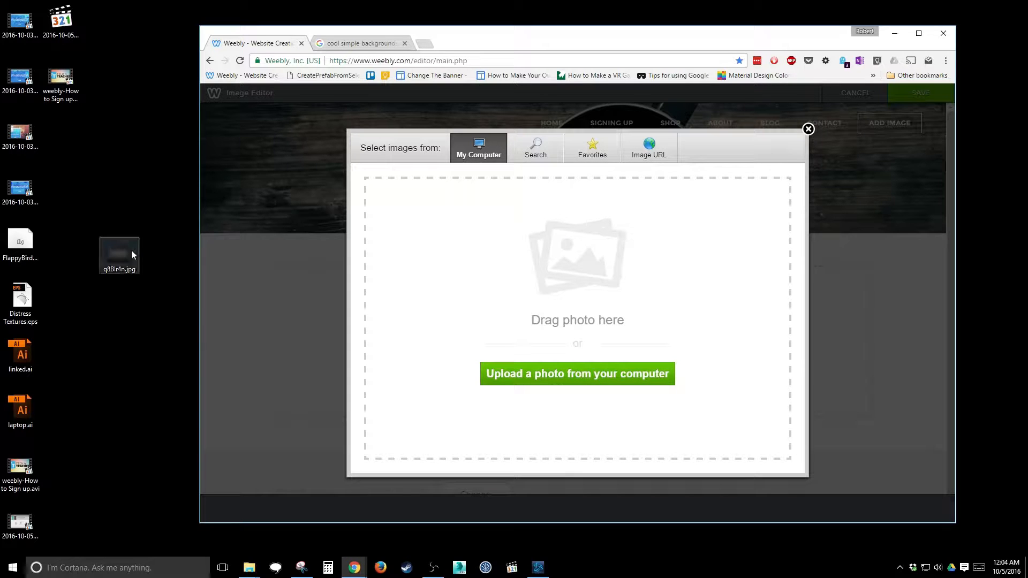
pyautogui.moveTo(120, 259); pyautogui.dragTo(554, 317)
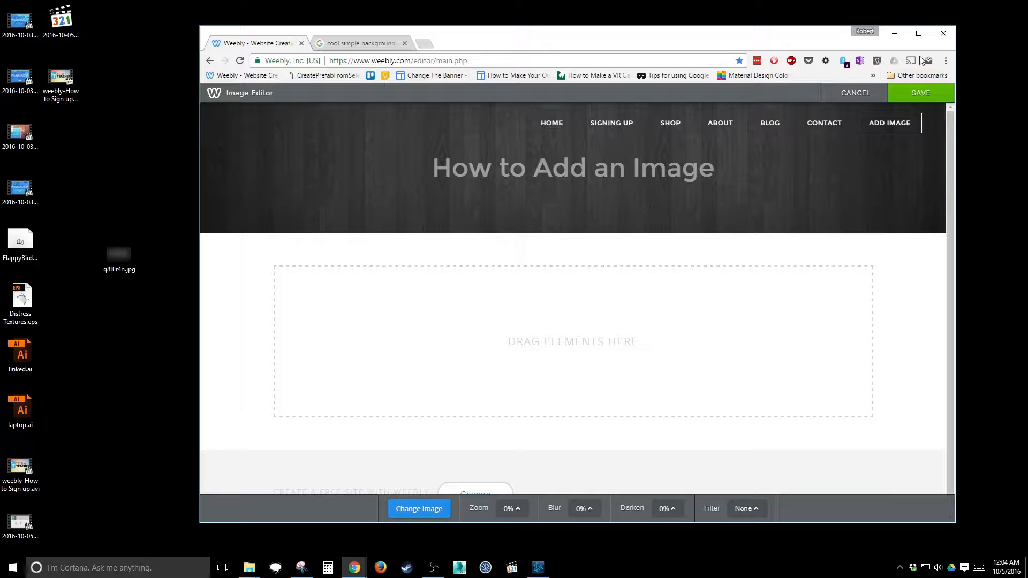
# Maximize the browser window, reposition the wood-grain picture within the header, and save the background.
pyautogui.click(915, 31)
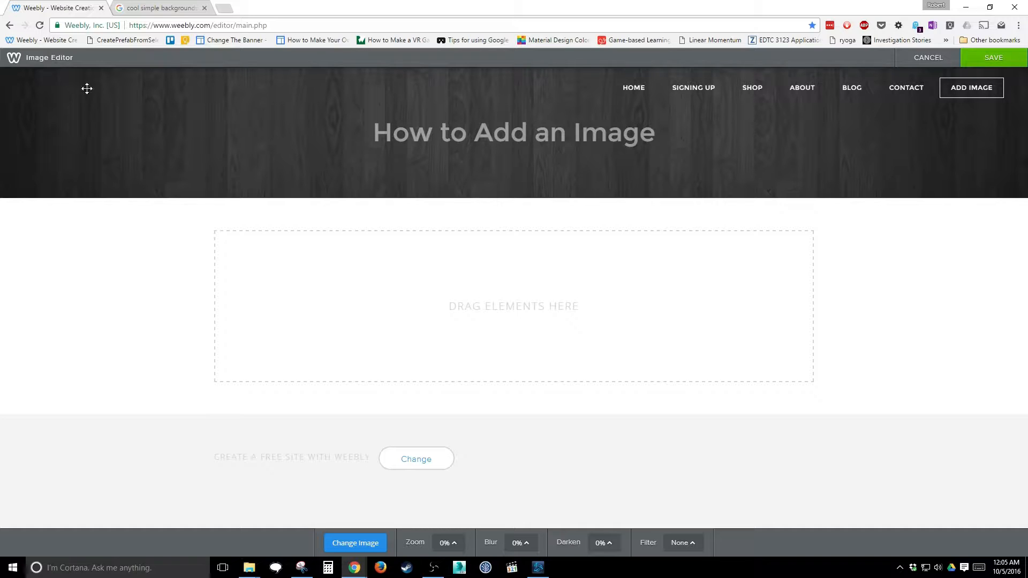
pyautogui.moveTo(756, 112); pyautogui.dragTo(569, 5)
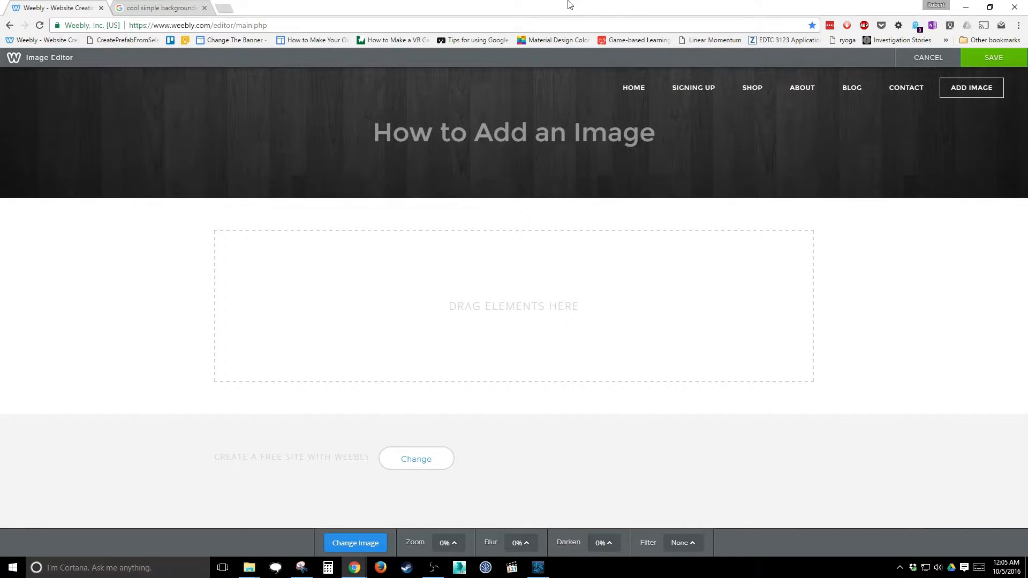
pyautogui.moveTo(303, 154); pyautogui.dragTo(300, 347)
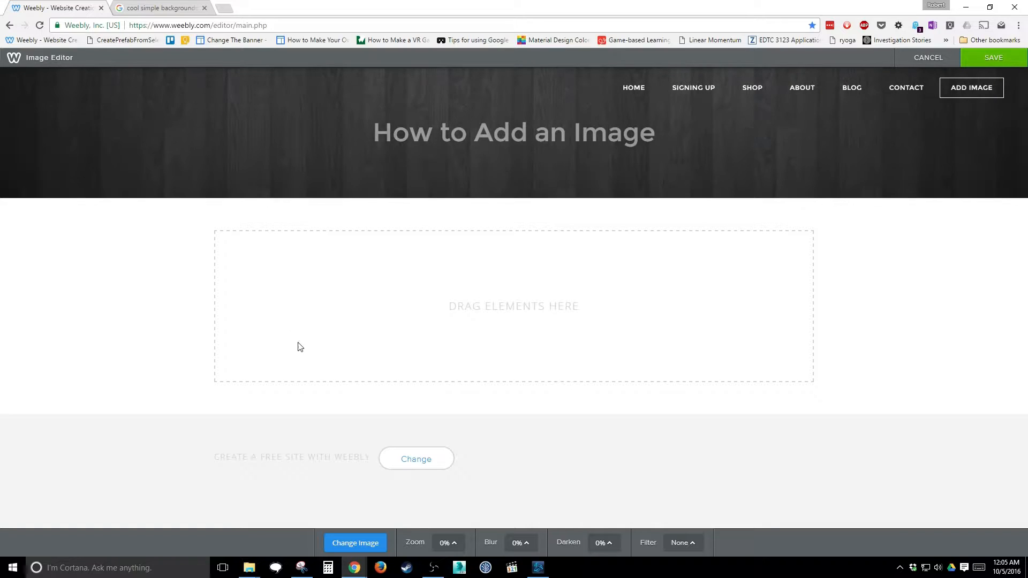
pyautogui.moveTo(291, 119); pyautogui.dragTo(287, 140)
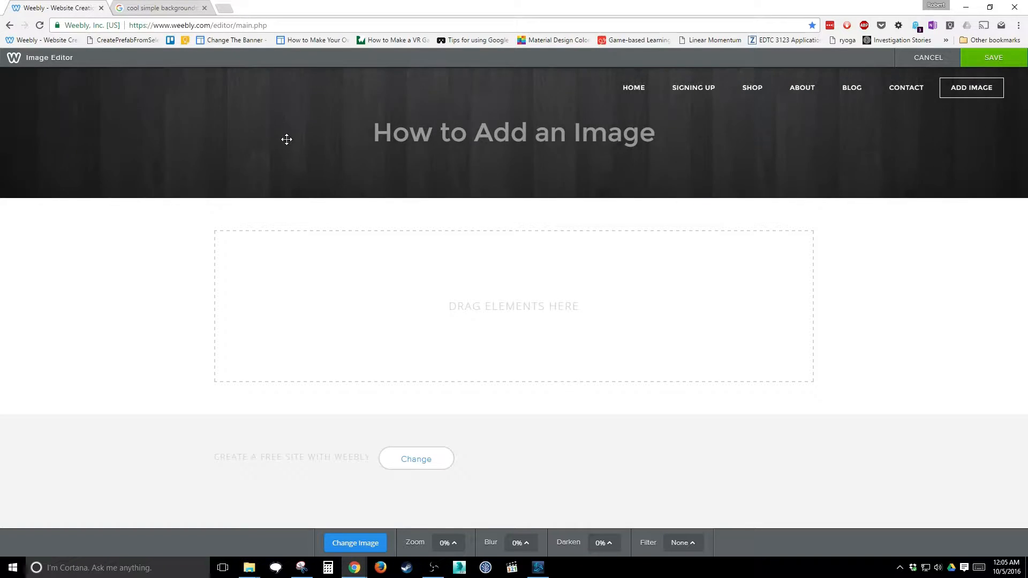
pyautogui.moveTo(293, 79); pyautogui.dragTo(312, 94)
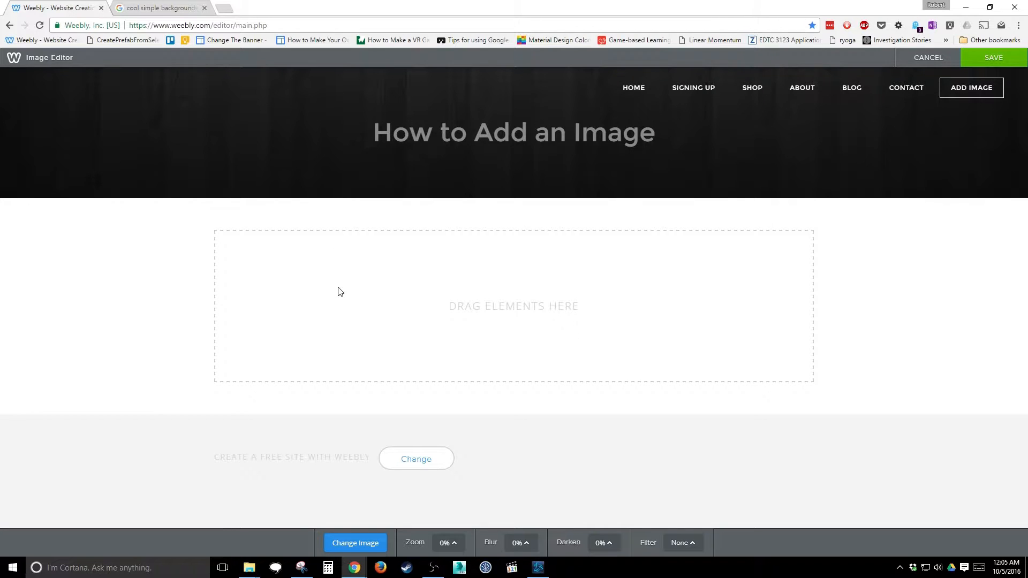
pyautogui.moveTo(329, 141); pyautogui.dragTo(328, 234)
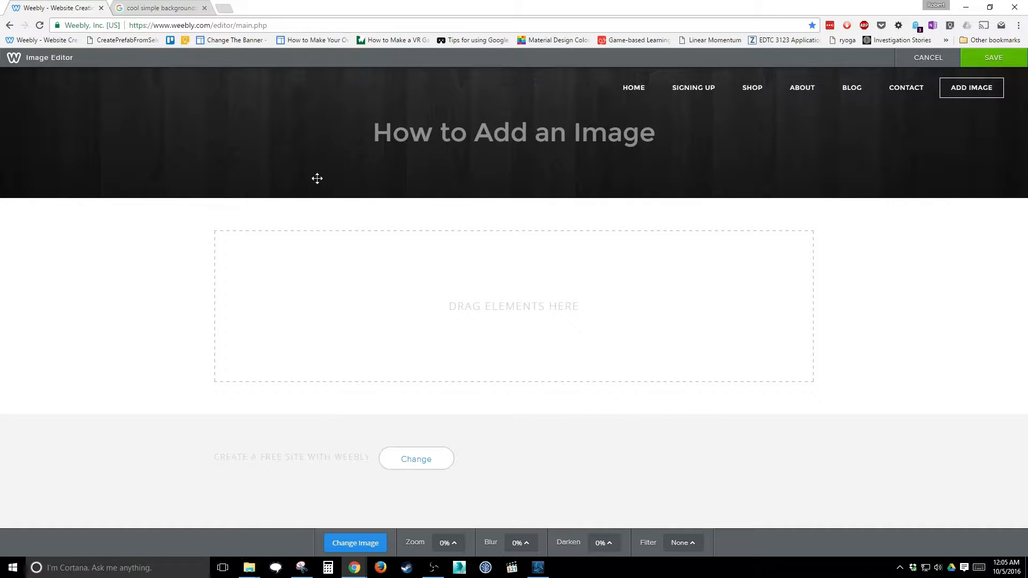
pyautogui.moveTo(305, 141); pyautogui.dragTo(310, 227)
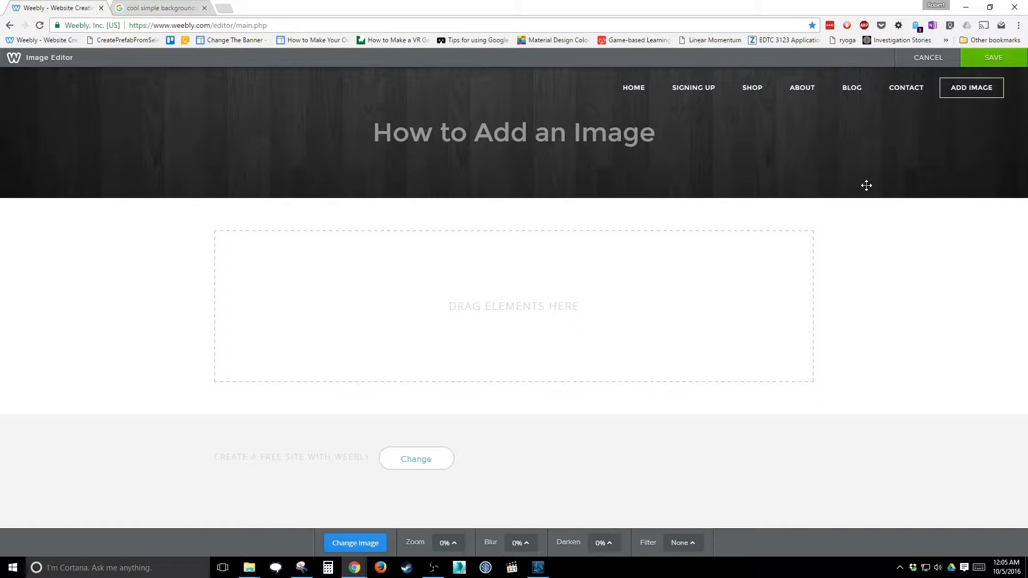
pyautogui.click(994, 58)
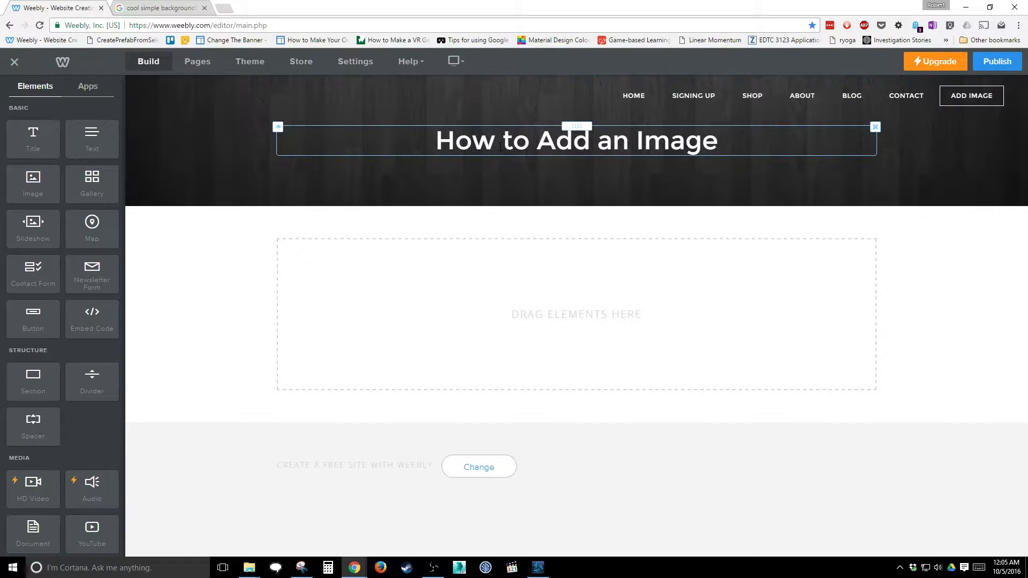
# Recolor the whole "How to Add an Image" header title light grey.
pyautogui.click(501, 146)
pyautogui.tripleClick(500, 146)
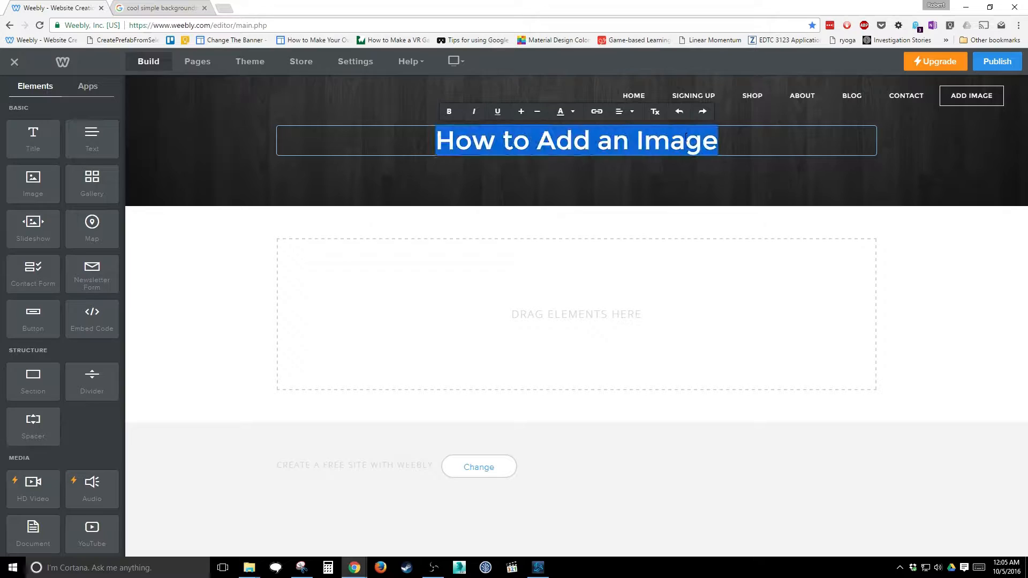
pyautogui.click(570, 117)
pyautogui.click(564, 147)
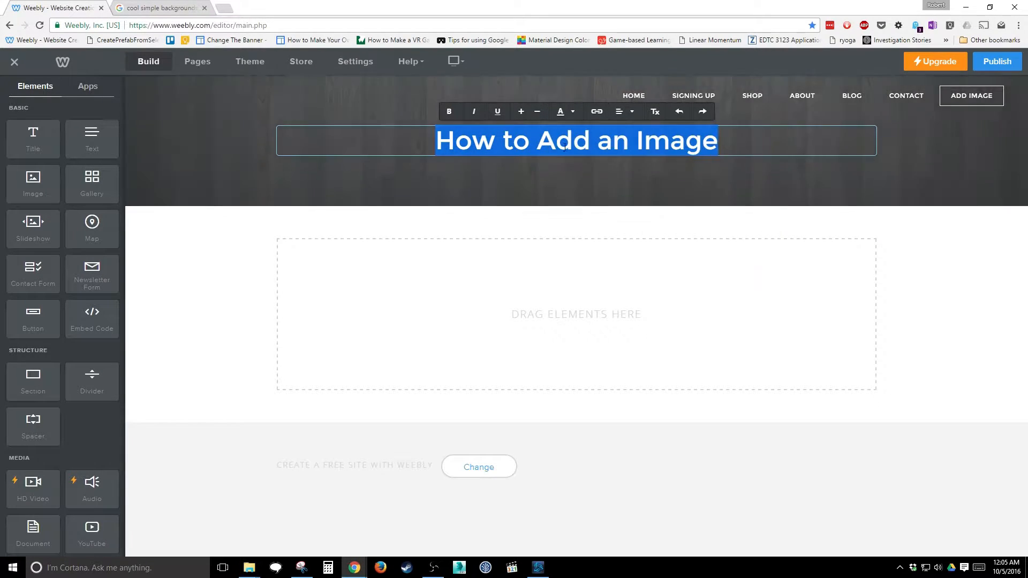
pyautogui.click(933, 289)
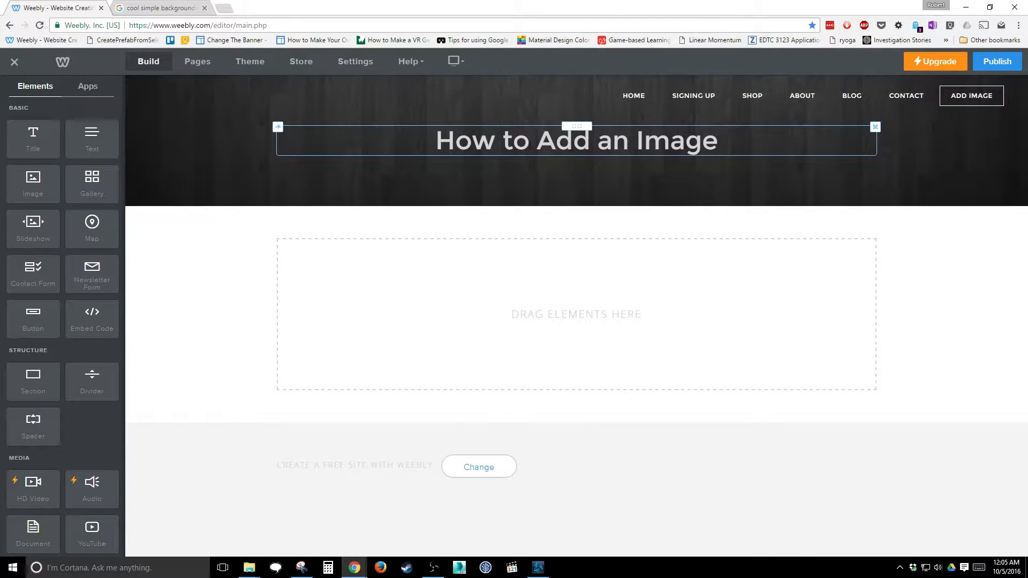
# Set the header title's text to pure white with the custom color picker.
pyautogui.moveTo(435, 143); pyautogui.dragTo(755, 145)
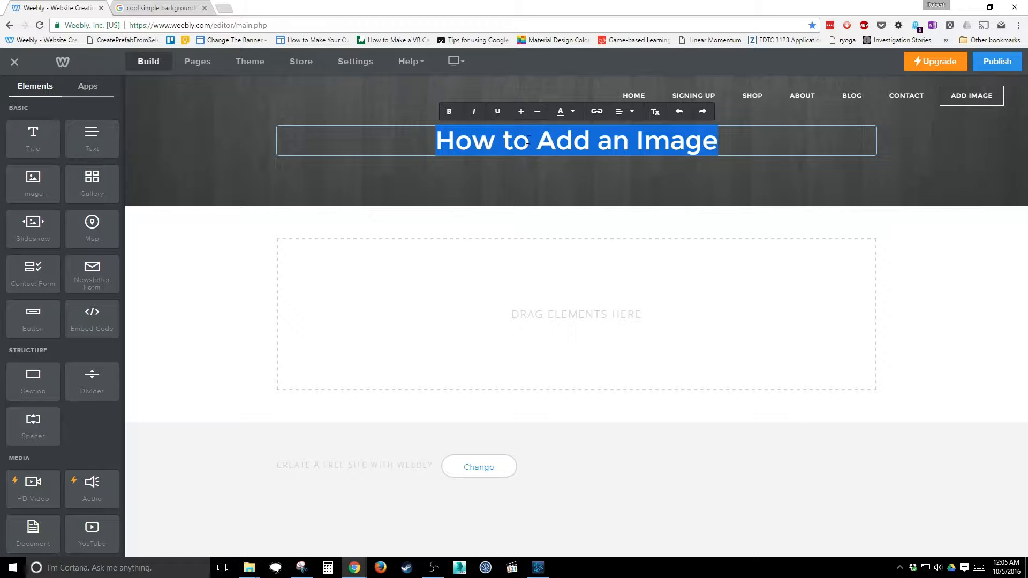
pyautogui.click(573, 114)
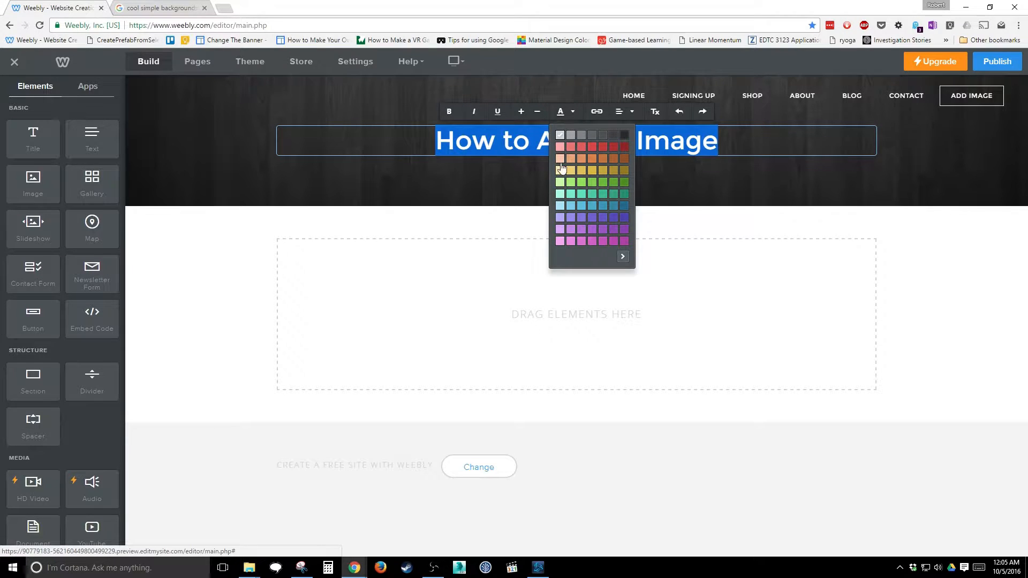
pyautogui.click(623, 258)
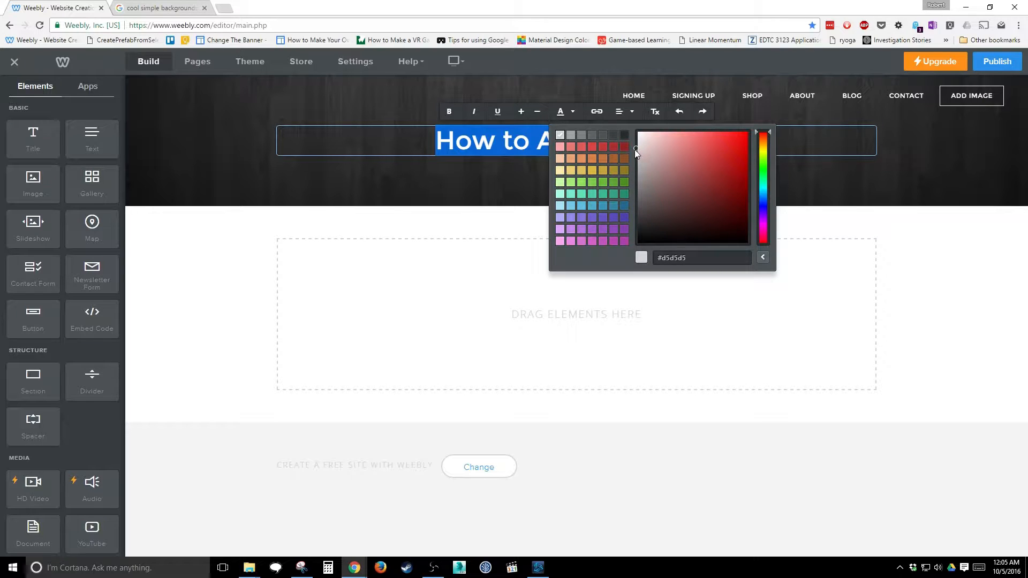
pyautogui.moveTo(648, 134); pyautogui.dragTo(635, 122)
pyautogui.click(963, 277)
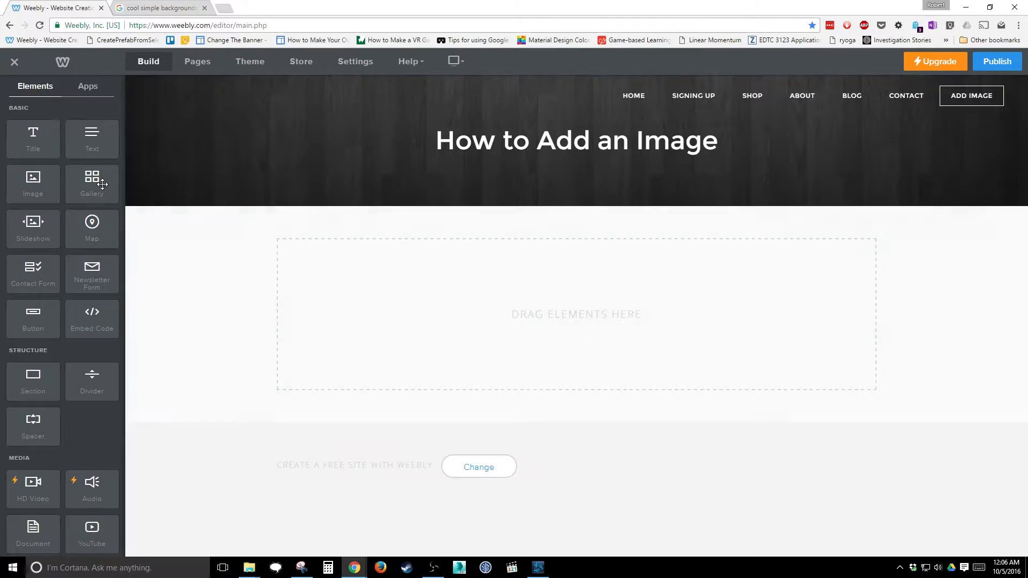
# Add an Image element to the page and place it in the empty content area below the header.
pyautogui.moveTo(21, 185); pyautogui.dragTo(51, 180)
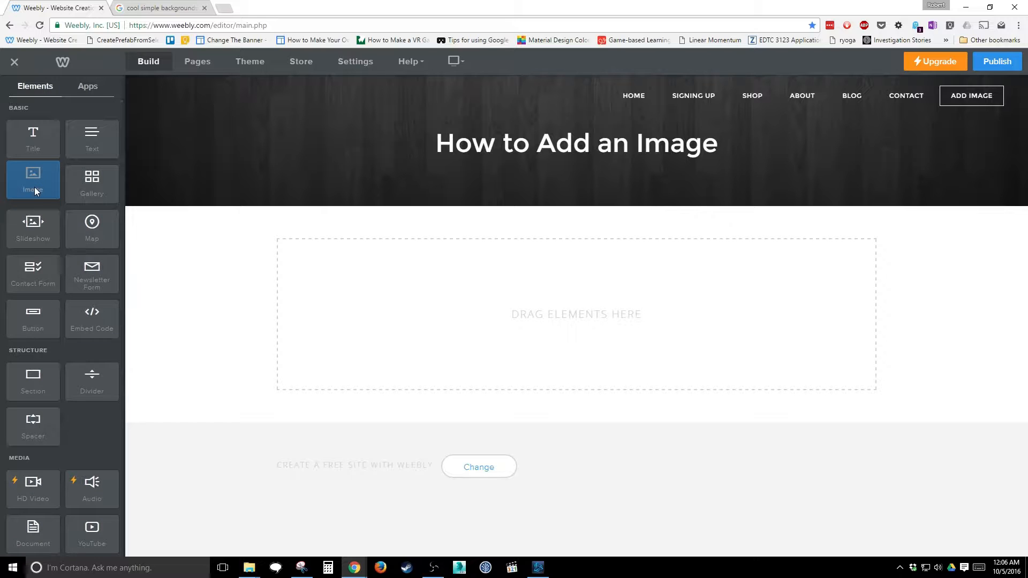
pyautogui.moveTo(34, 187); pyautogui.dragTo(386, 302)
pyautogui.moveTo(990, 191); pyautogui.dragTo(895, 141)
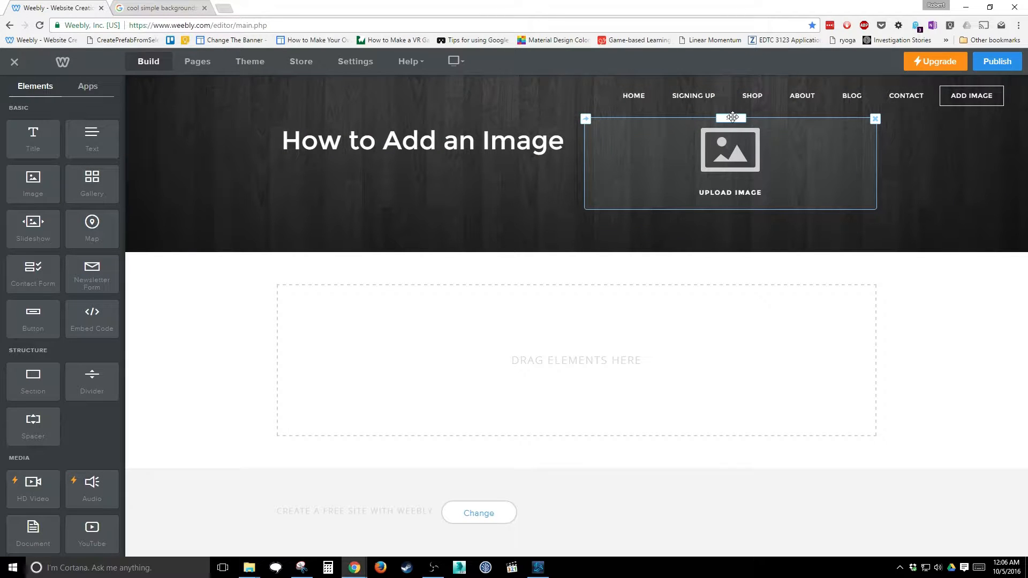
pyautogui.moveTo(732, 118); pyautogui.dragTo(611, 358)
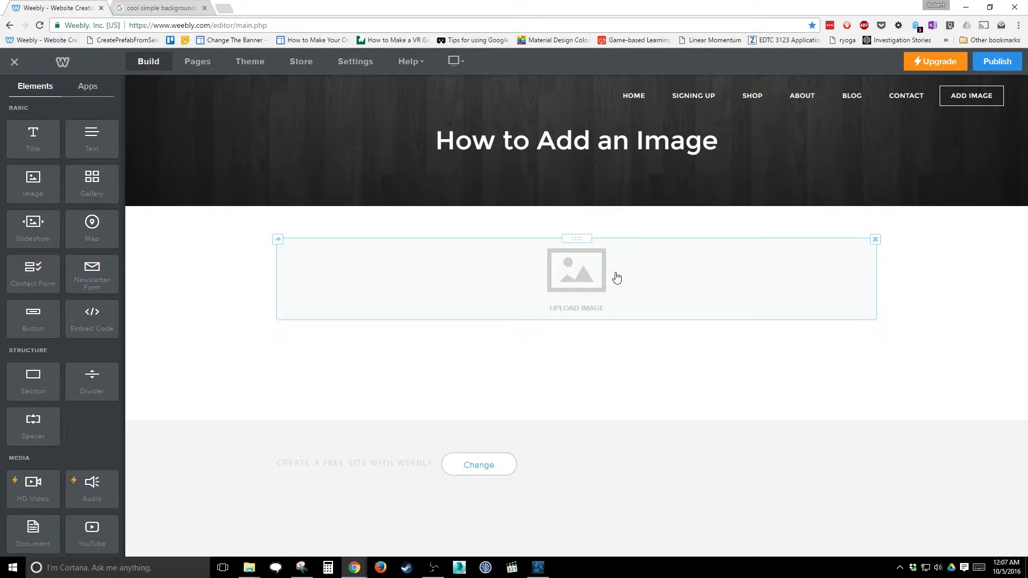
# Open the image placeholder's upload dialog and look through its Image URL, Favorites, Search and My Computer sources.
pyautogui.click(589, 279)
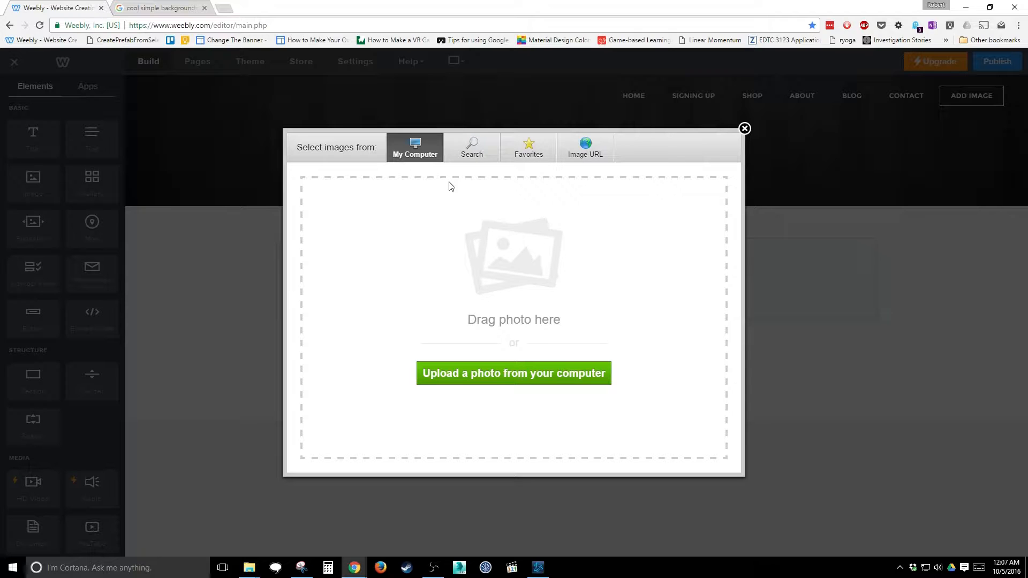
pyautogui.click(568, 155)
pyautogui.click(533, 152)
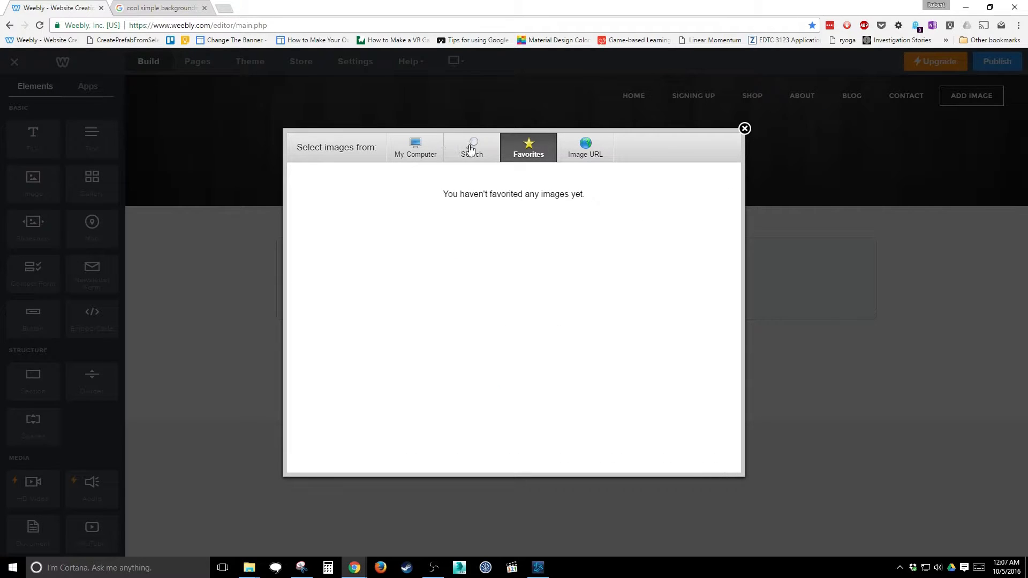
pyautogui.click(471, 149)
pyautogui.click(417, 147)
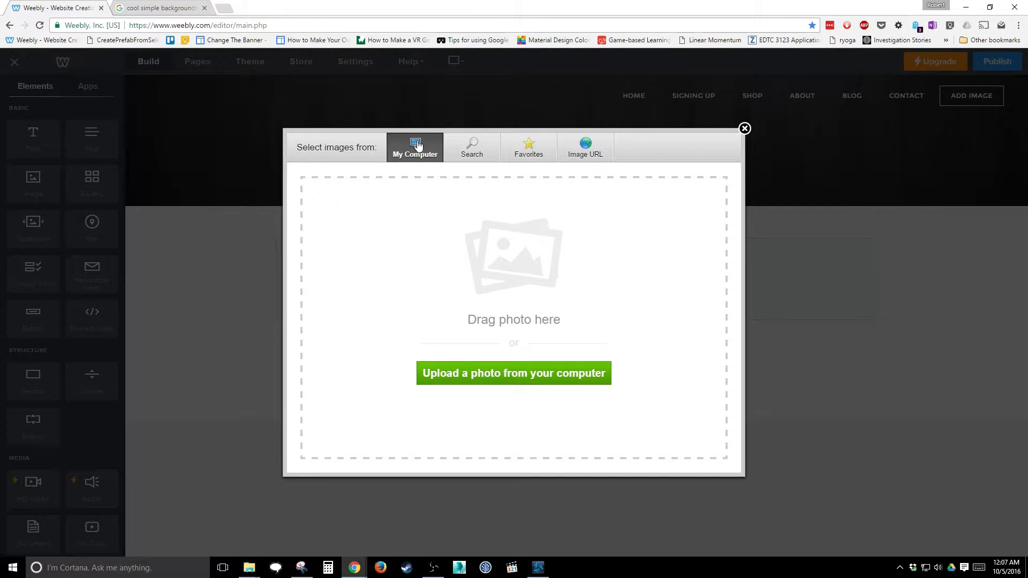
pyautogui.click(461, 150)
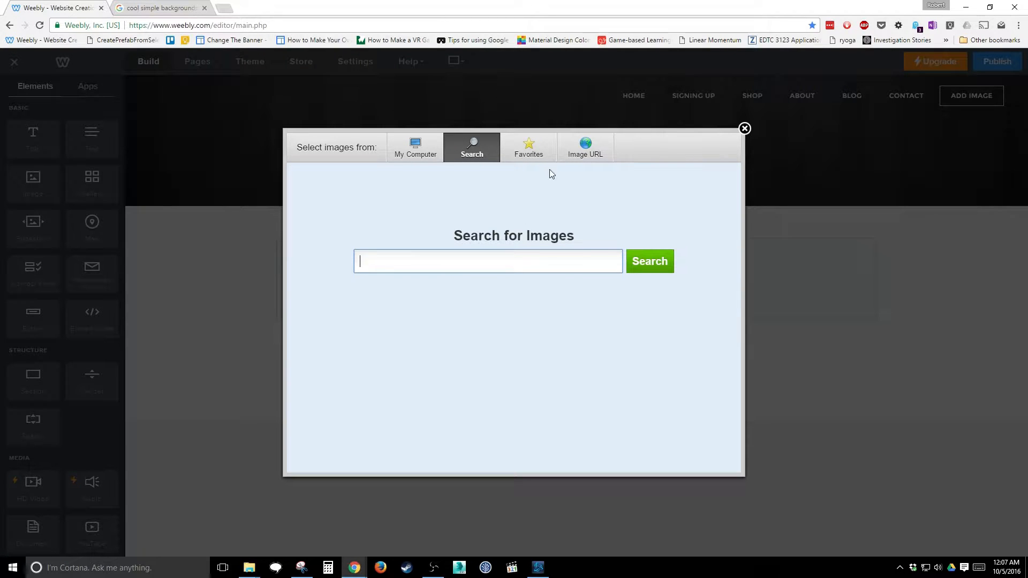
# Search Google for "Kittens" in the other browser tab and show the image results.
pyautogui.click(158, 8)
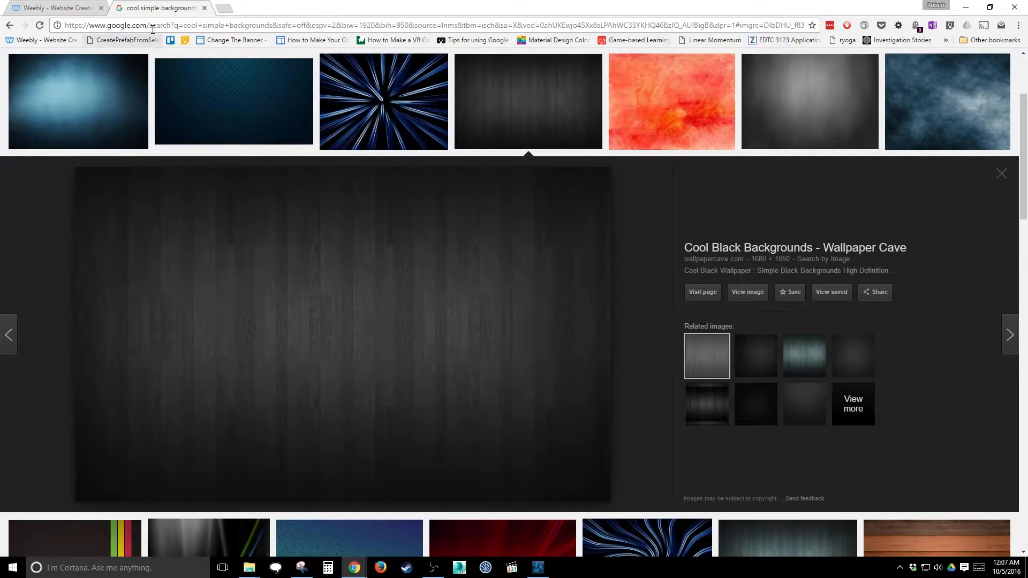
pyautogui.click(152, 27)
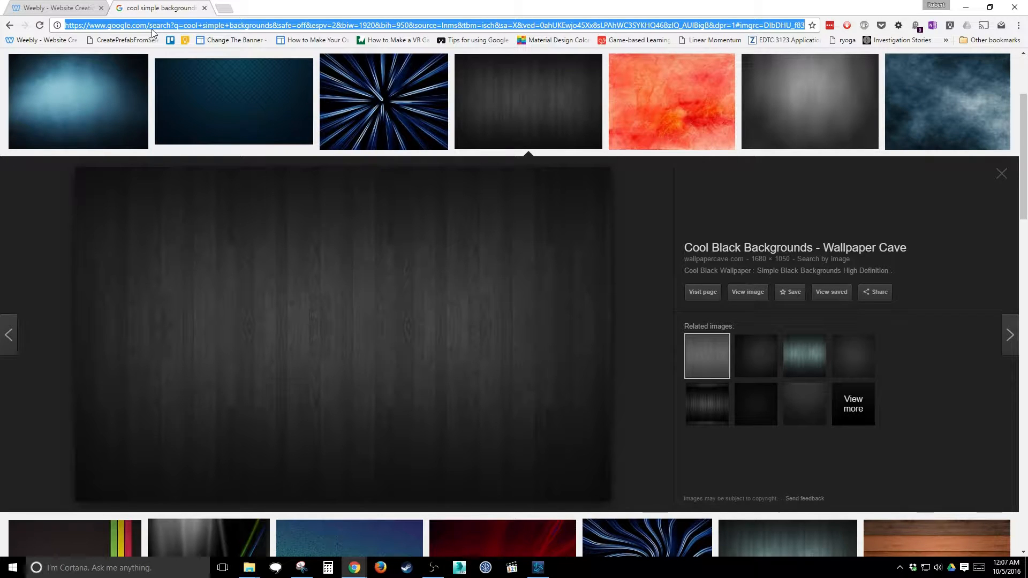
pyautogui.write('Kittens')
pyautogui.press('Return')
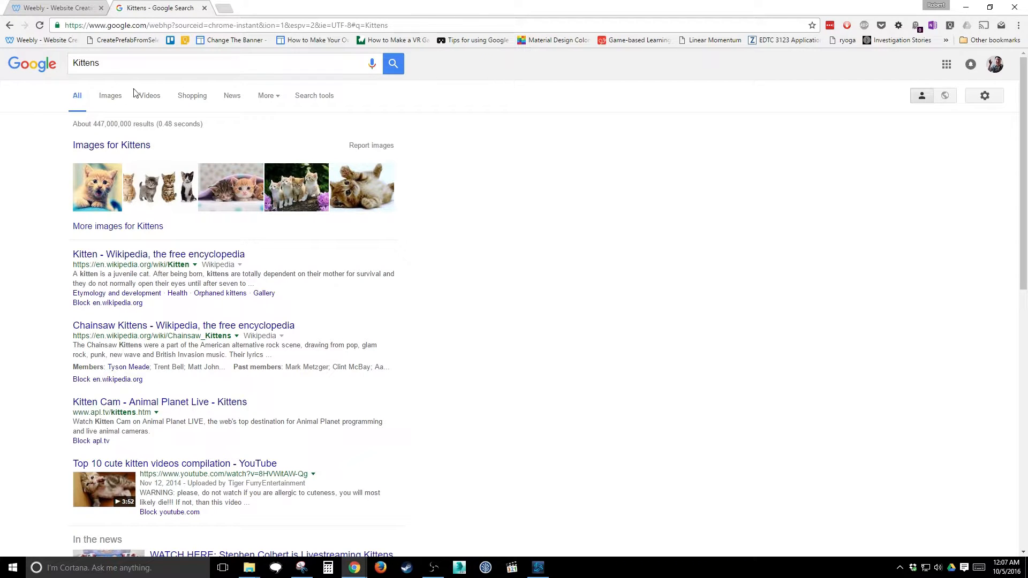
pyautogui.click(110, 96)
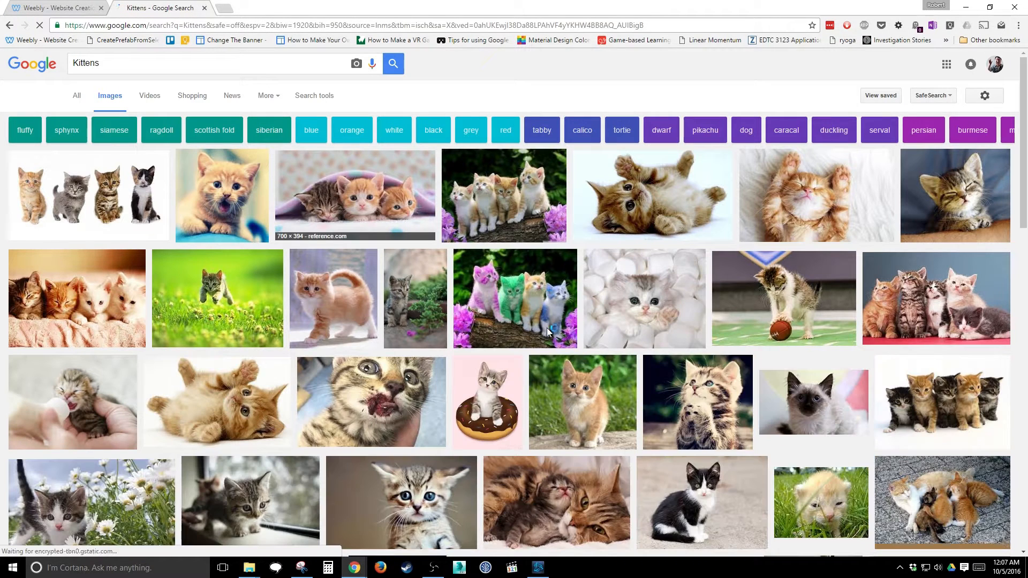
# Save the picture of four kittens on a log to the desktop and return to the Weebly editor.
pyautogui.click(533, 208)
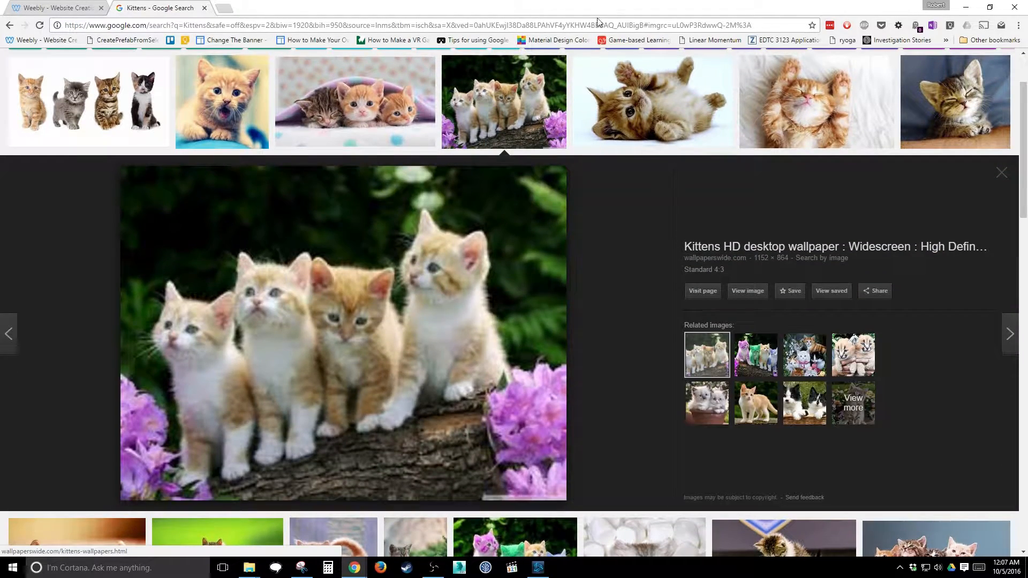
pyautogui.moveTo(571, 20); pyautogui.dragTo(688, 14)
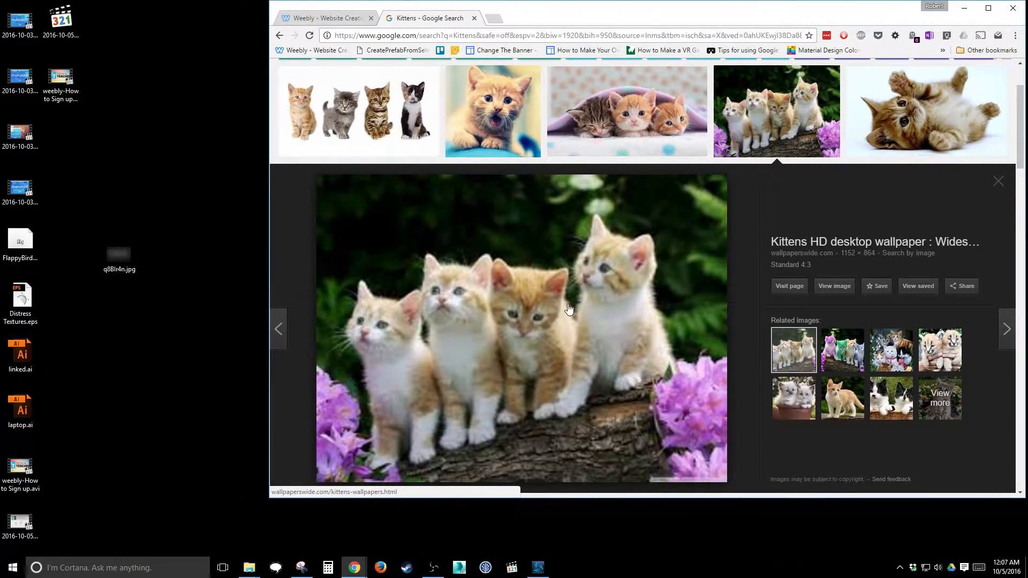
pyautogui.moveTo(572, 308); pyautogui.dragTo(141, 328)
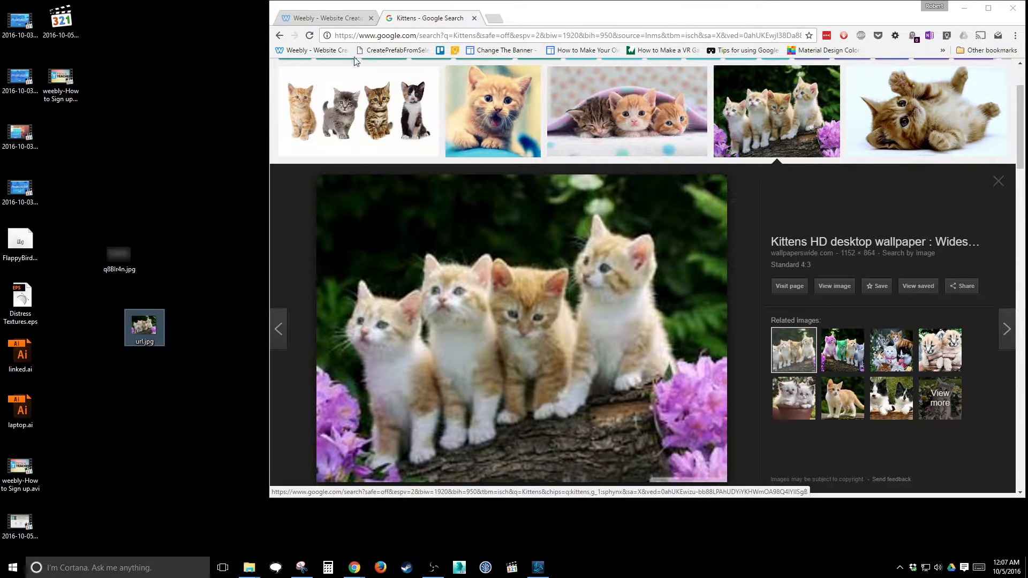
pyautogui.click(323, 19)
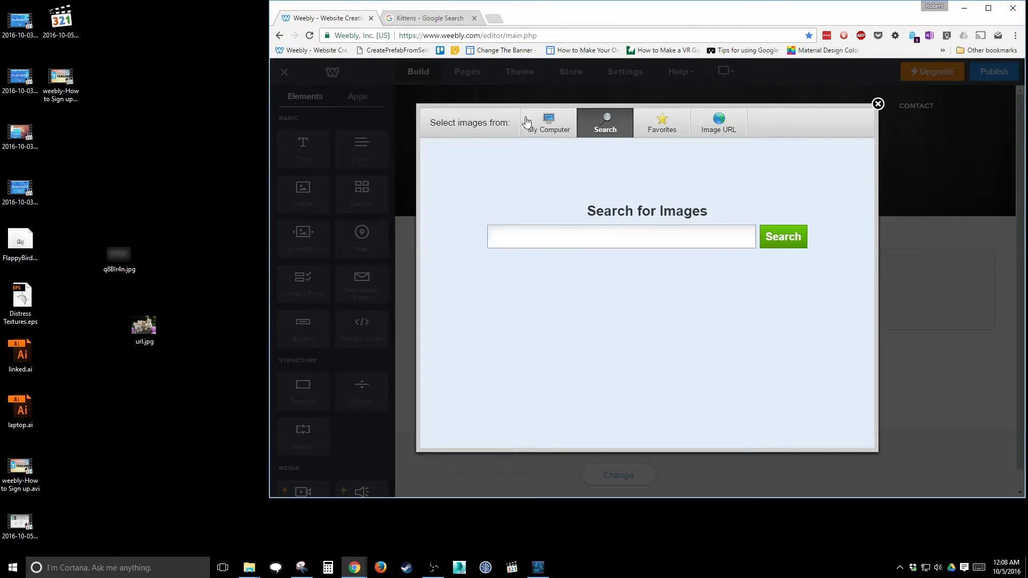
# Upload the desktop picture url.jpg into the image placeholder and add a second Image element directly below it.
pyautogui.click(555, 130)
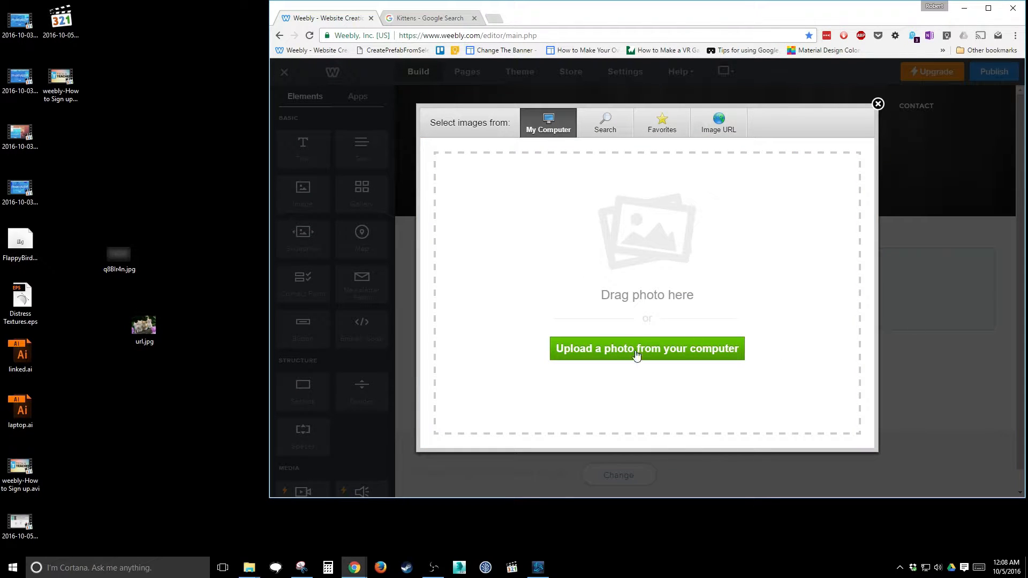
pyautogui.moveTo(144, 326); pyautogui.dragTo(606, 235)
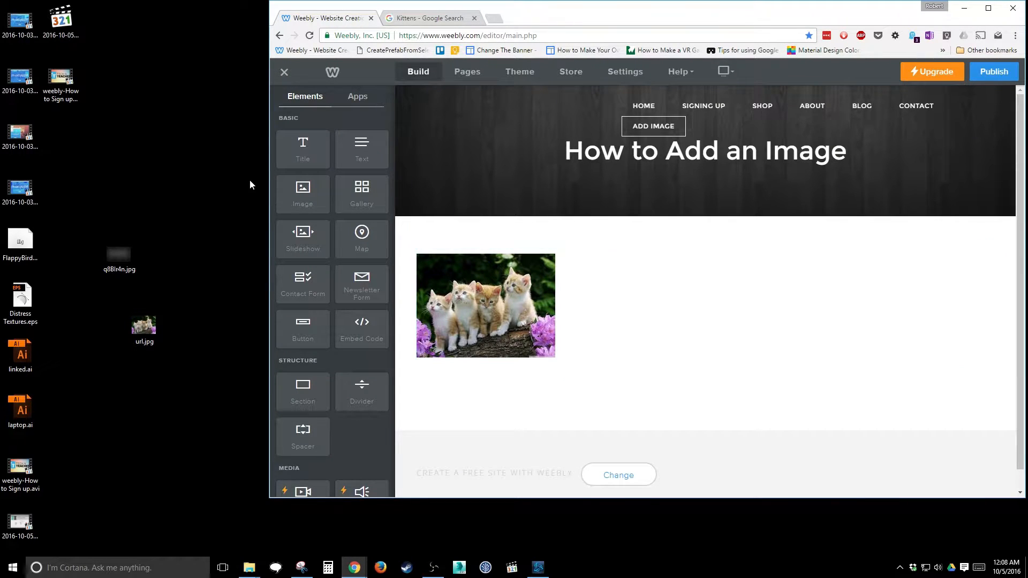
pyautogui.moveTo(303, 199); pyautogui.dragTo(577, 360)
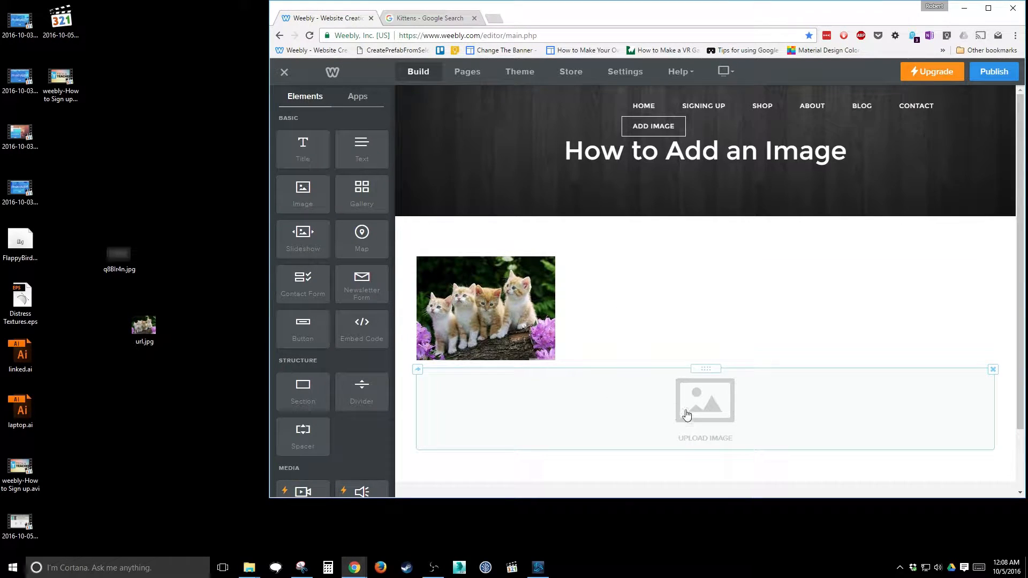
# Save the related picture of four rainbow-colored kittens from the Google results to the desktop and return to the Weebly editor.
pyautogui.click(435, 19)
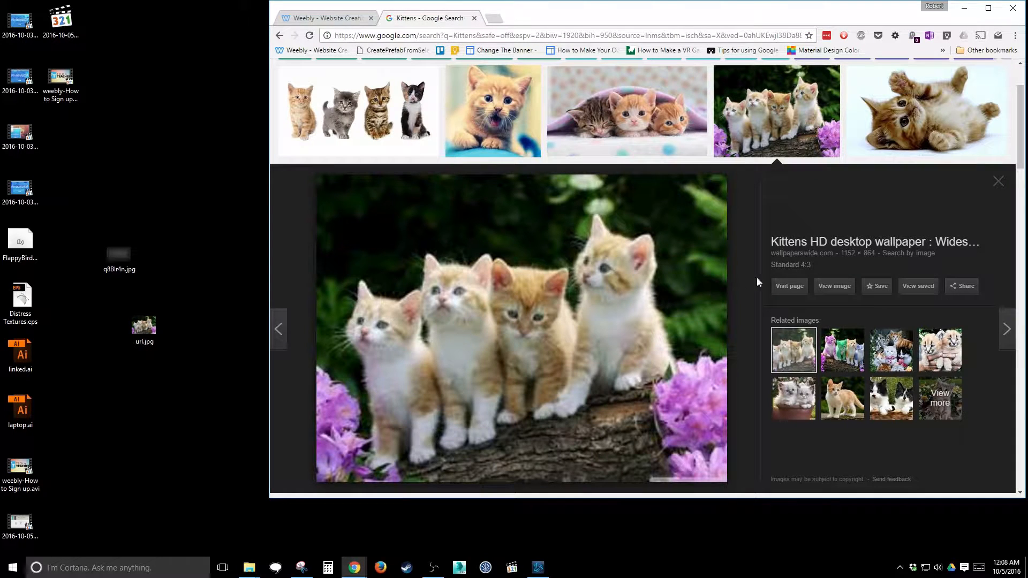
pyautogui.click(842, 351)
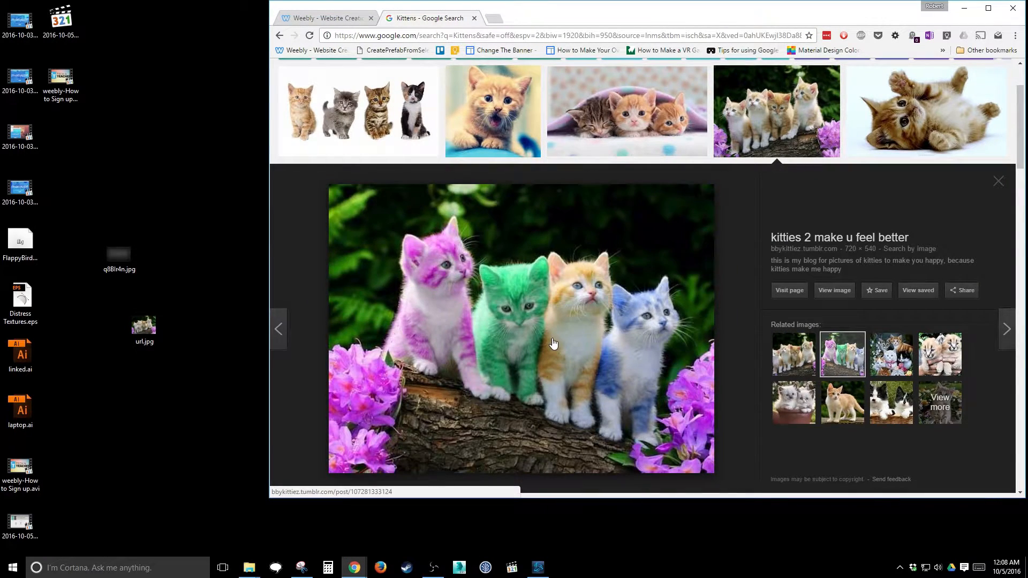
pyautogui.moveTo(552, 345); pyautogui.dragTo(188, 408)
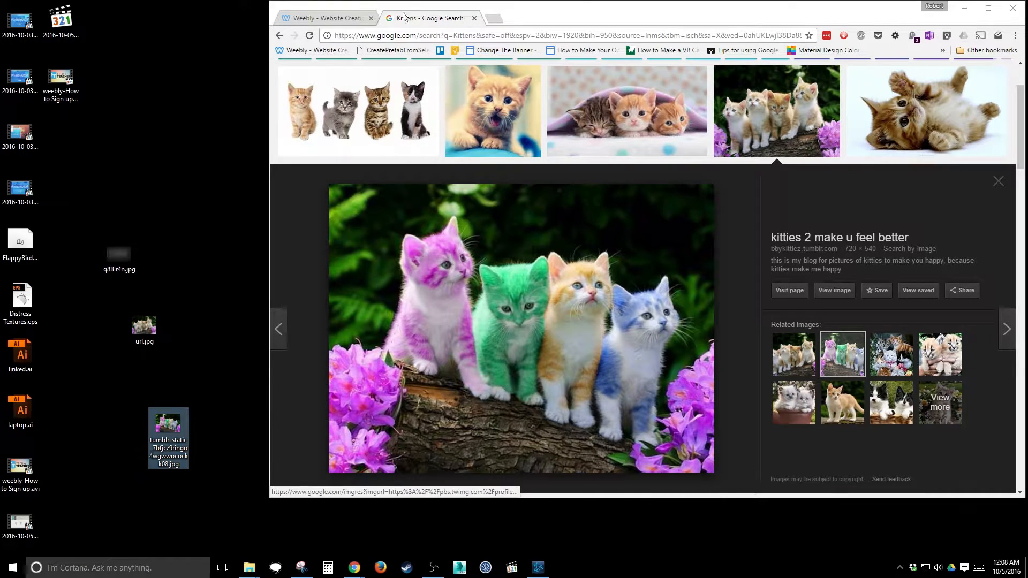
pyautogui.click(326, 17)
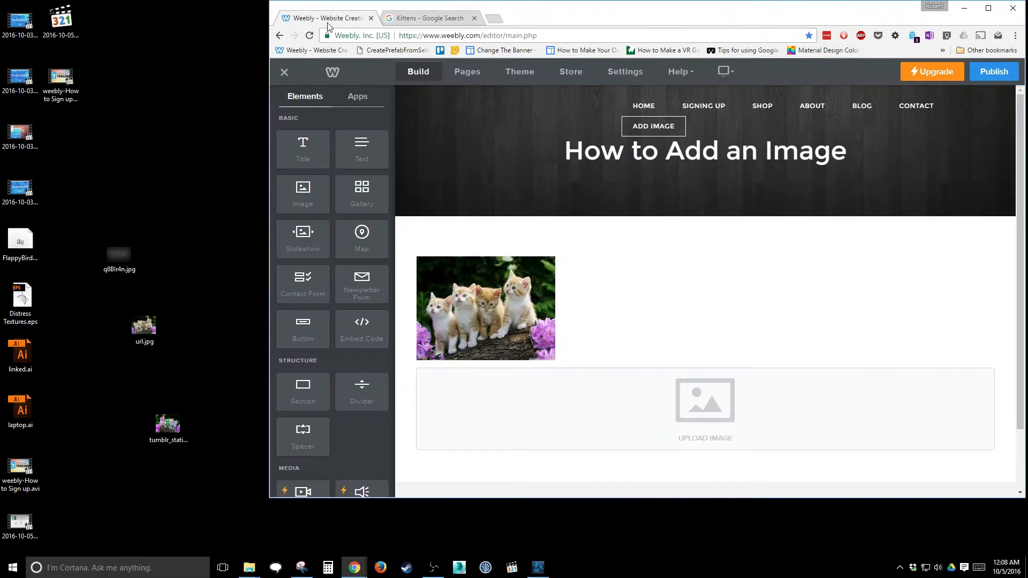
# Upload the rainbow-colored kittens picture from the desktop into the second image placeholder.
pyautogui.click(687, 411)
pyautogui.moveTo(168, 425); pyautogui.dragTo(648, 321)
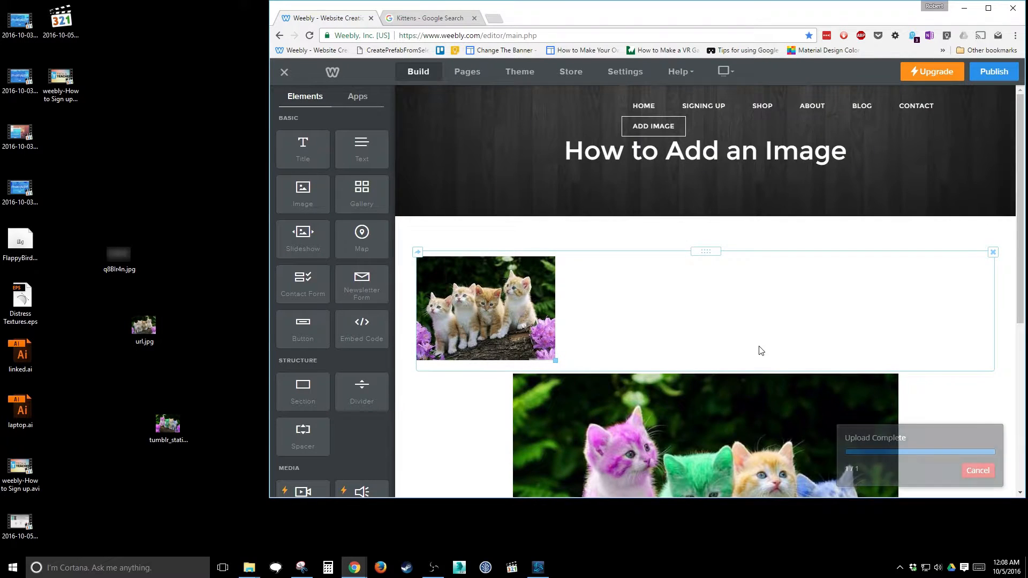
# Examine the two kitten images on the page and the second image's settings, including its Lightbox option.
pyautogui.scroll(-3, 755, 353)
pyautogui.click(792, 363)
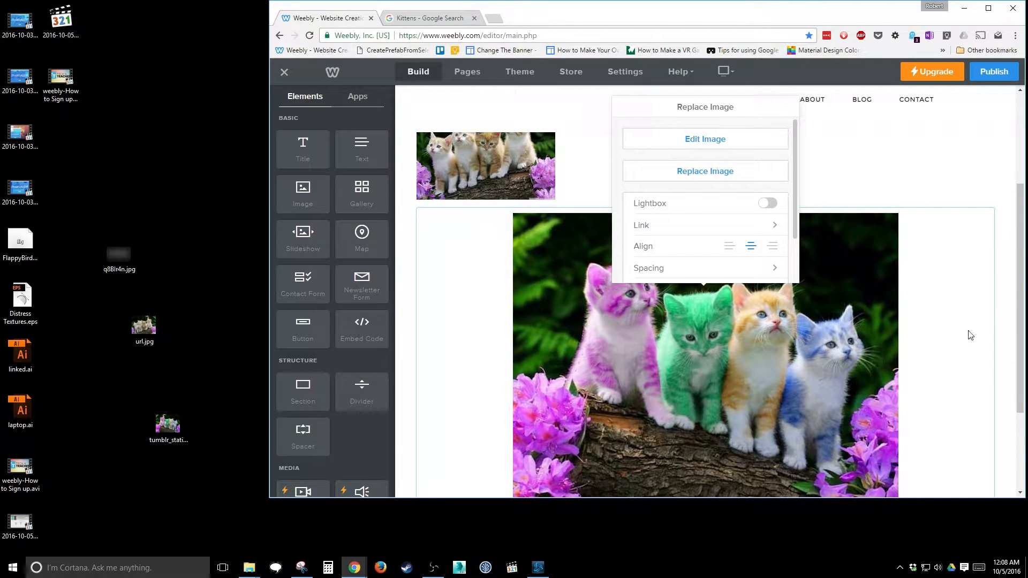
pyautogui.scroll(-2, 992, 321)
pyautogui.scroll(3, 978, 329)
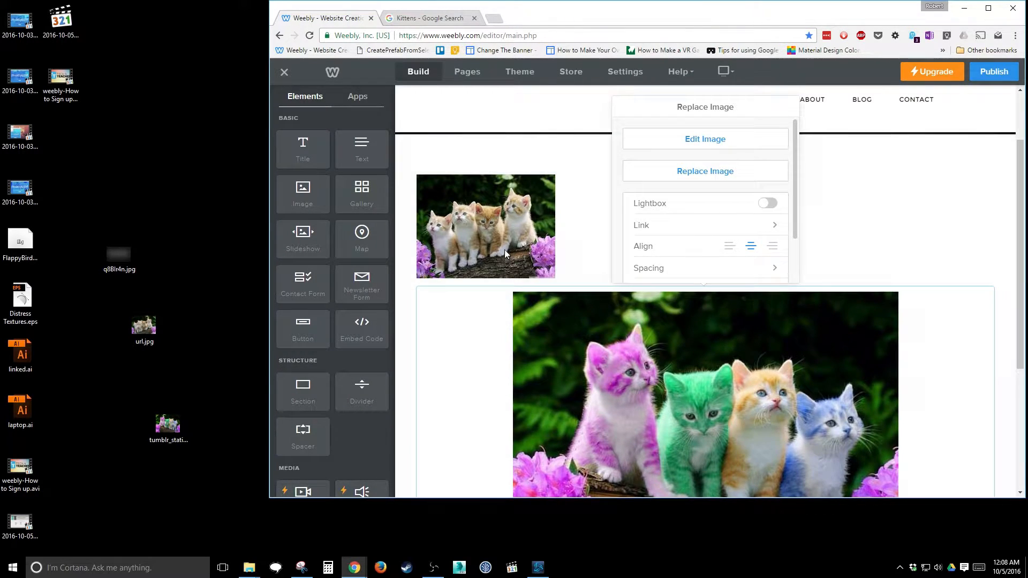
pyautogui.click(505, 249)
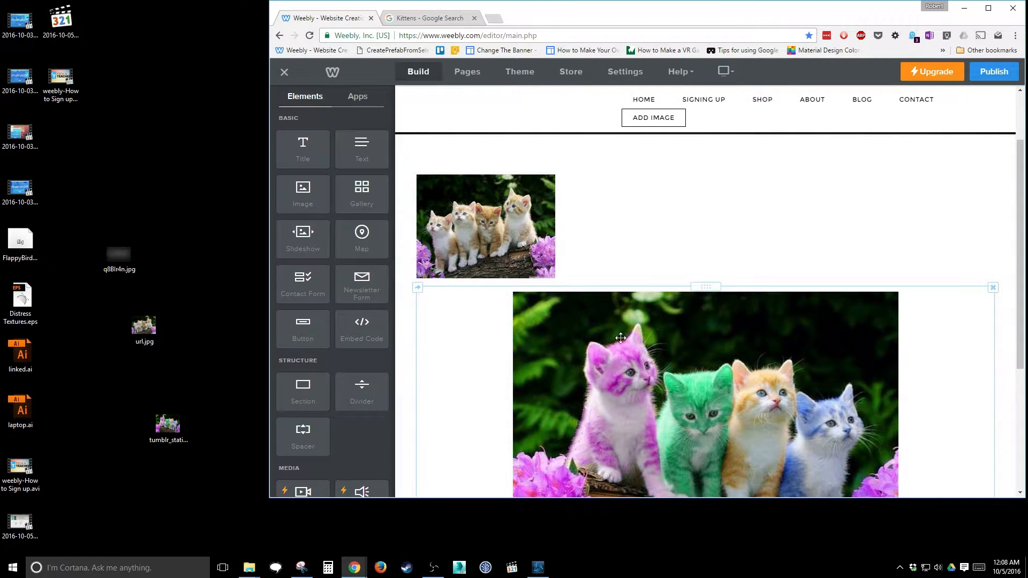
pyautogui.click(758, 388)
pyautogui.scroll(-3, 759, 388)
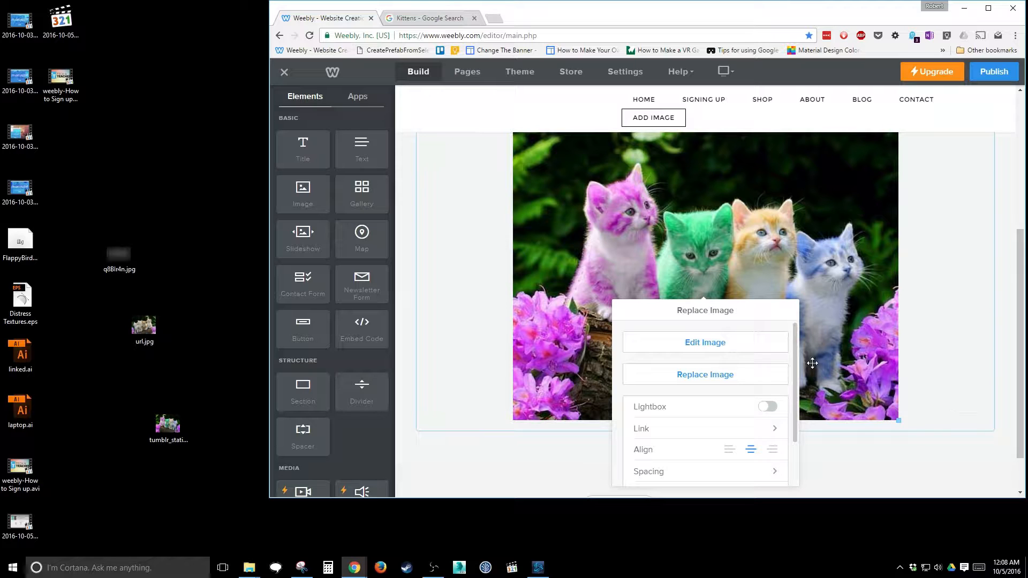
pyautogui.scroll(2, 803, 241)
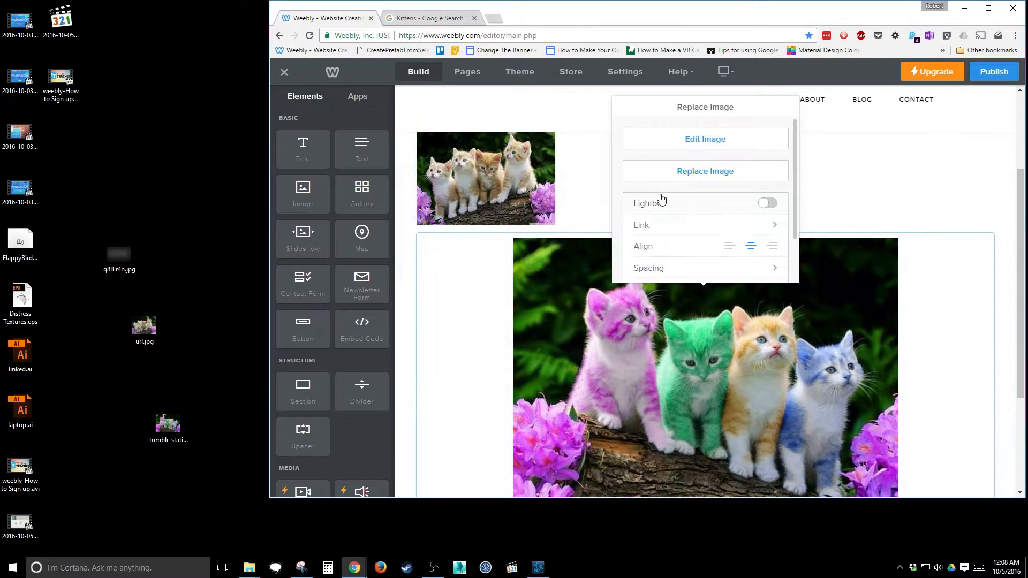
pyautogui.click(767, 204)
pyautogui.click(999, 259)
pyautogui.scroll(-1, 953, 369)
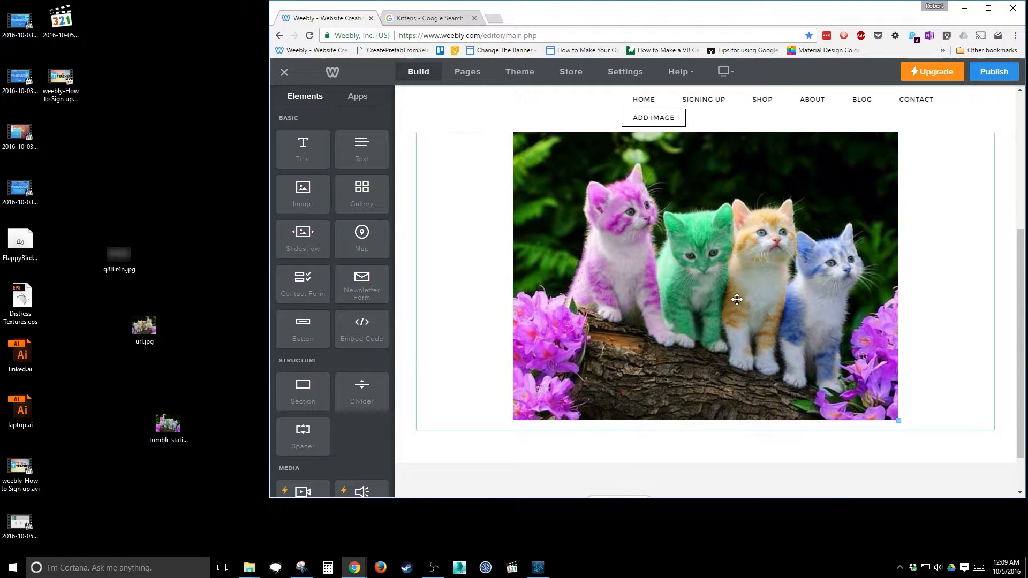
# Shrink the rainbow-colored kittens image to roughly the size of the kitten picture above it.
pyautogui.click(733, 296)
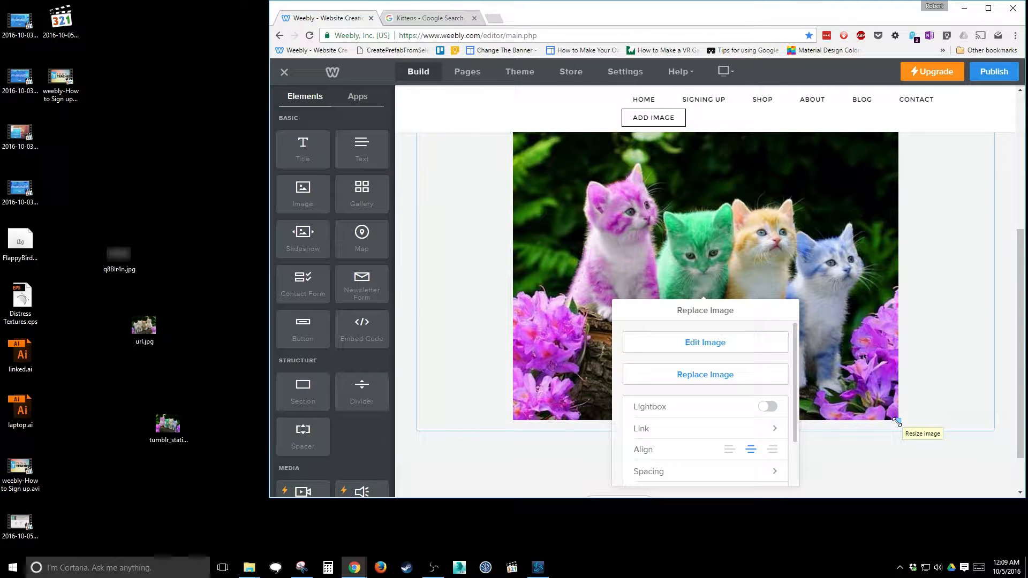
pyautogui.moveTo(894, 419); pyautogui.dragTo(772, 449)
pyautogui.scroll(-2, 750, 364)
# Try left, center and right alignment on the rainbow-colored kittens image, ending with right.
pyautogui.click(703, 305)
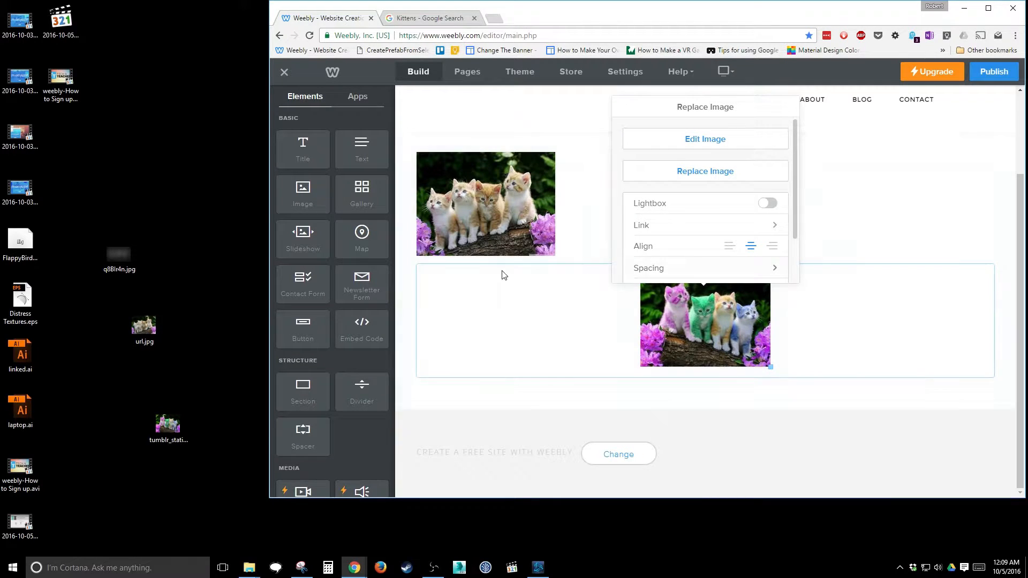
pyautogui.click(729, 246)
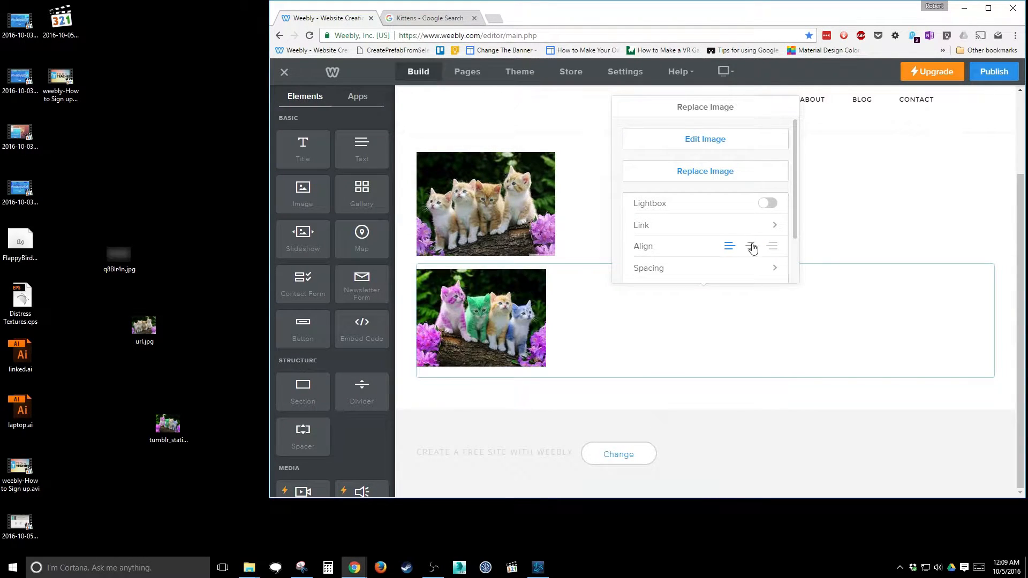
pyautogui.click(751, 246)
pyautogui.click(772, 251)
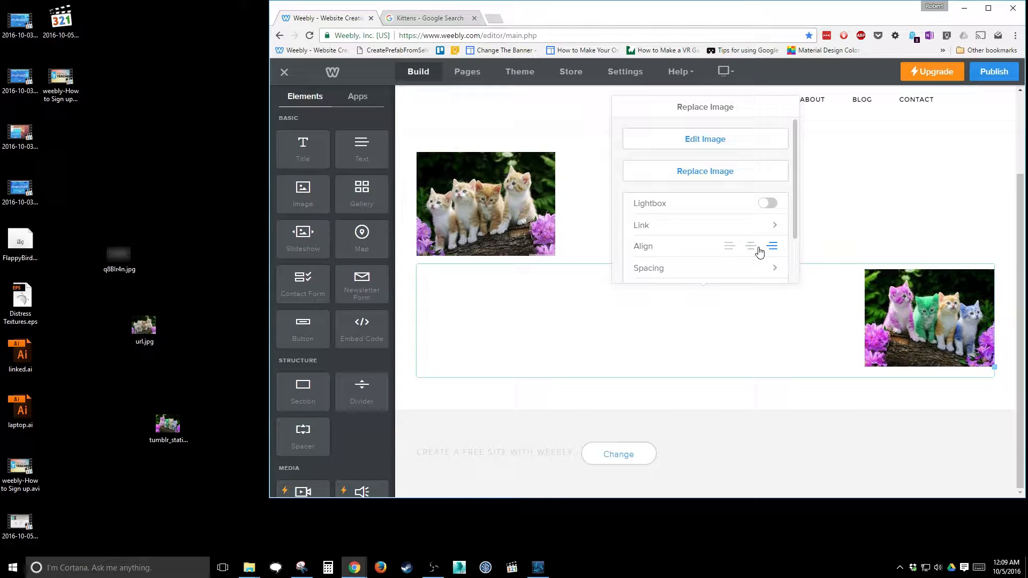
pyautogui.click(729, 250)
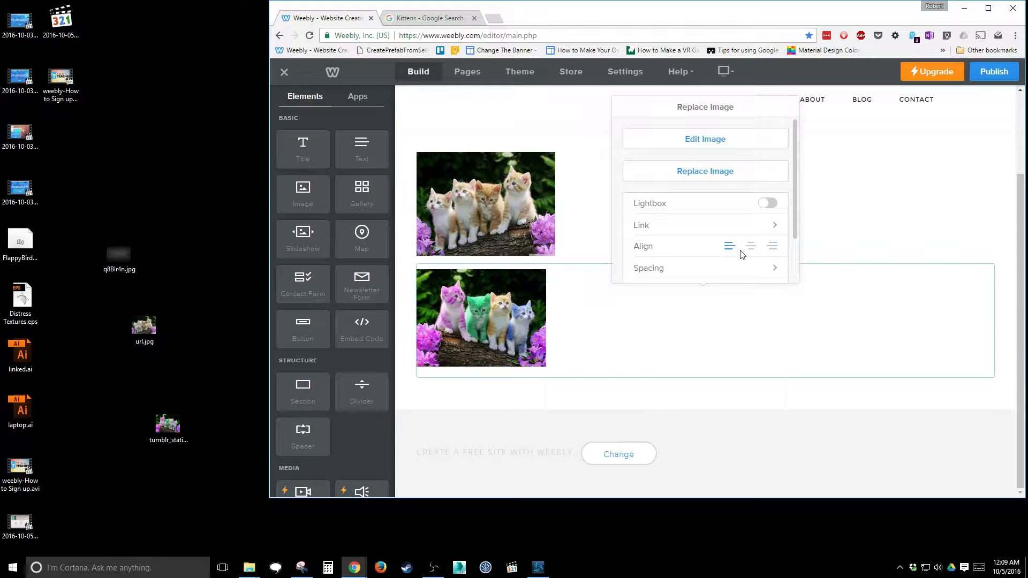
pyautogui.click(756, 250)
pyautogui.click(772, 250)
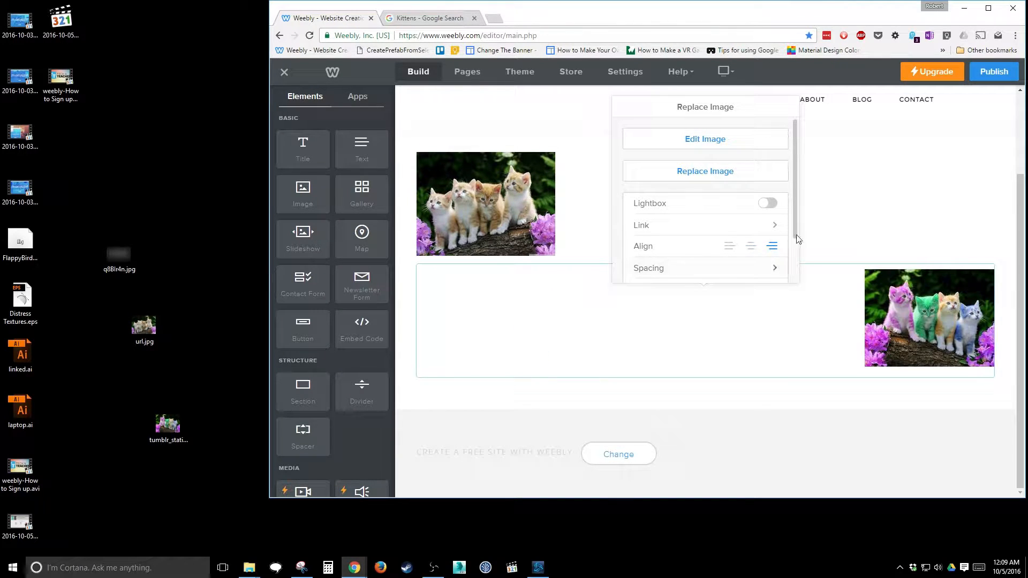
# Look at the margin values in the rainbow-colored kittens image's spacing settings and return to its main settings.
pyautogui.moveTo(792, 232); pyautogui.dragTo(787, 275)
pyautogui.moveTo(796, 236); pyautogui.dragTo(791, 279)
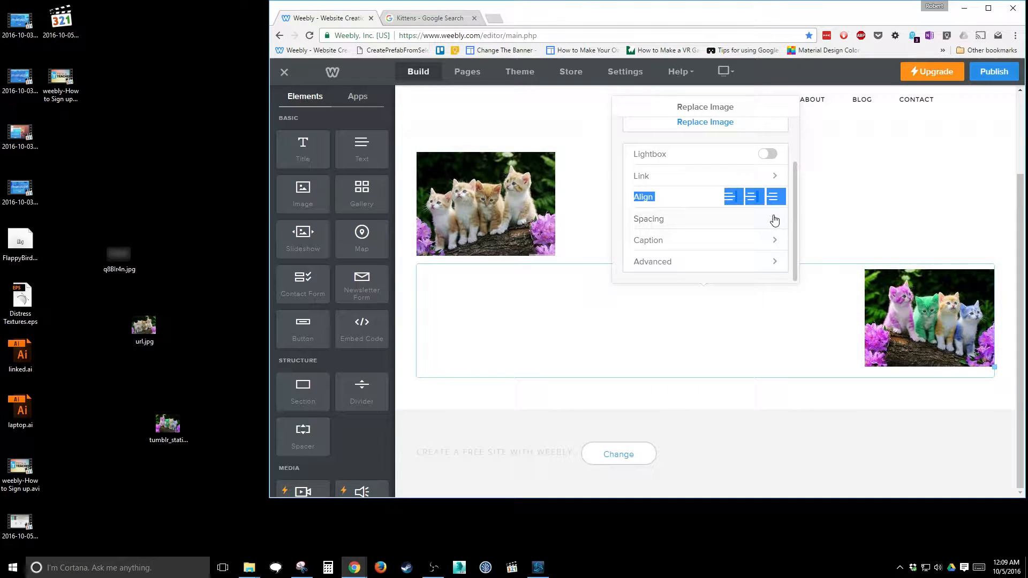
pyautogui.click(775, 220)
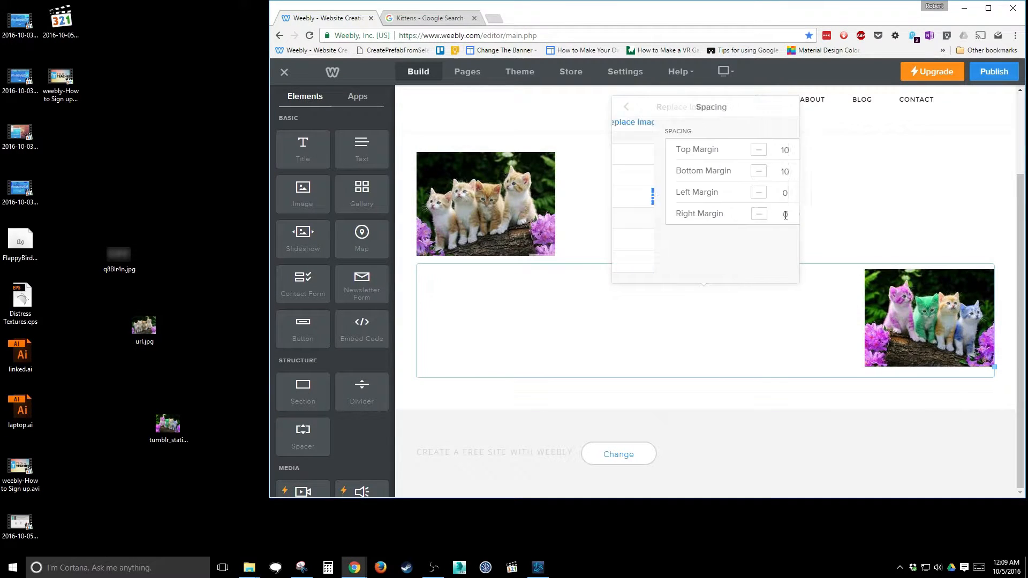
pyautogui.click(626, 108)
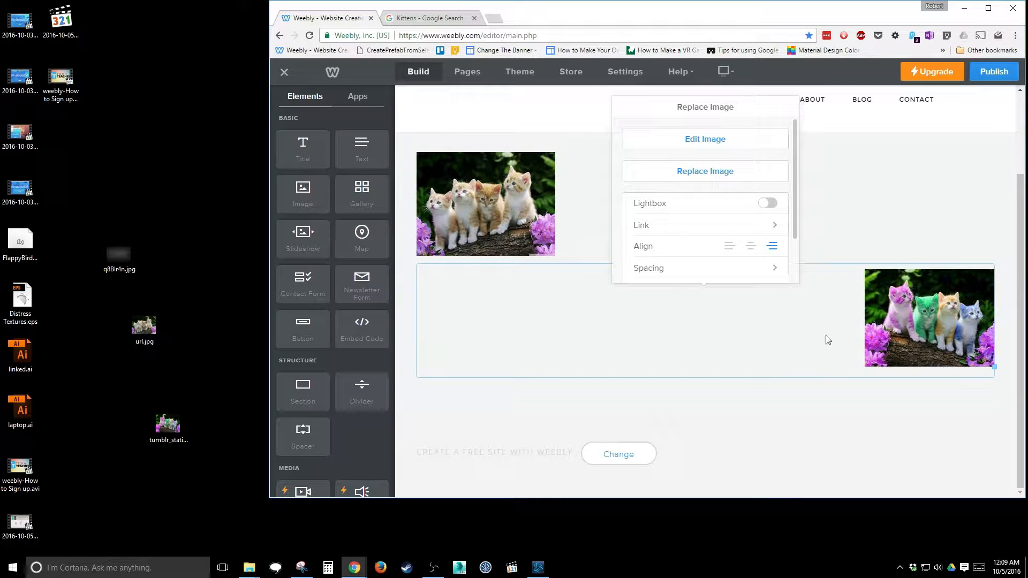
# Add the caption "4 Rainbow Kittens" to the rainbow-colored kittens image.
pyautogui.moveTo(797, 234); pyautogui.dragTo(792, 281)
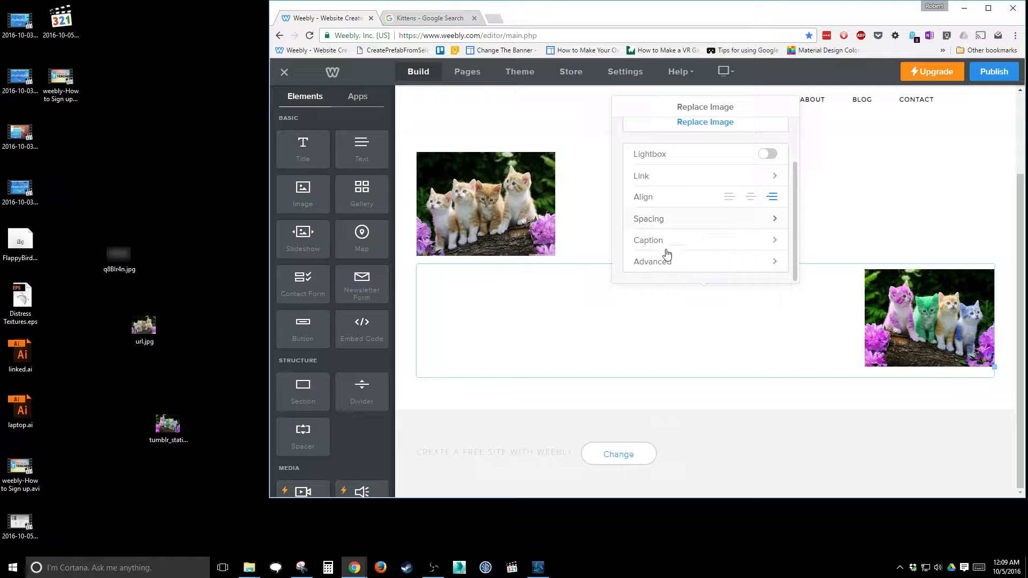
pyautogui.click(666, 245)
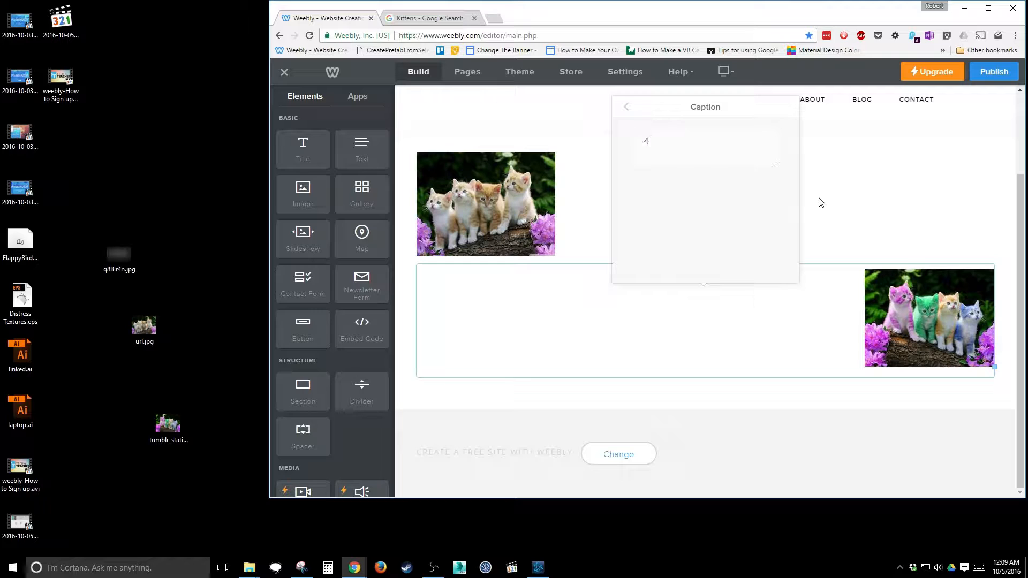
pyautogui.write('nbow Kittens')
pyautogui.click(626, 109)
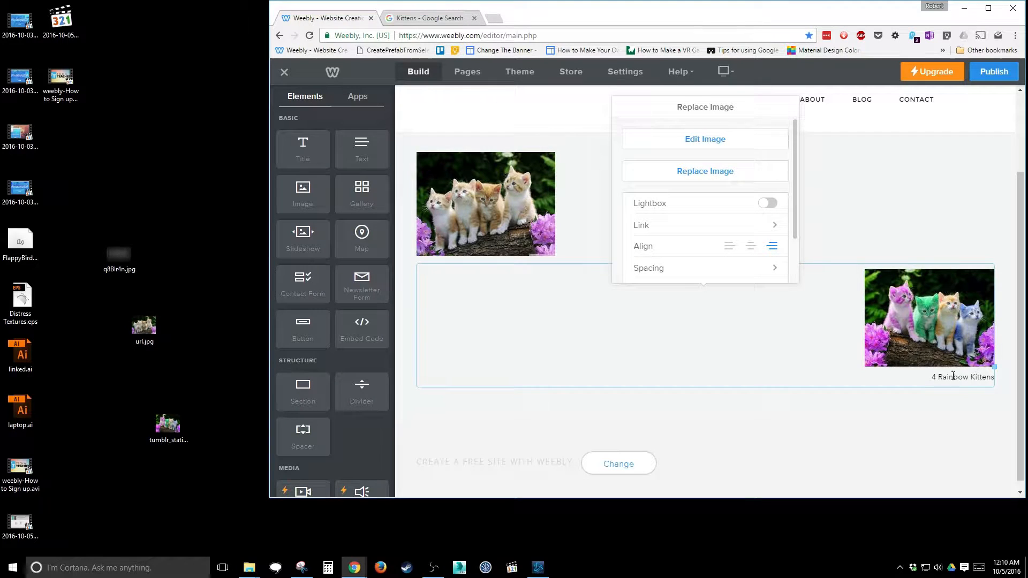
# Give the rainbow-colored kittens image the alt text "4 brightly colored kittens on a tree branch" and align the image left.
pyautogui.scroll(-2, 792, 230)
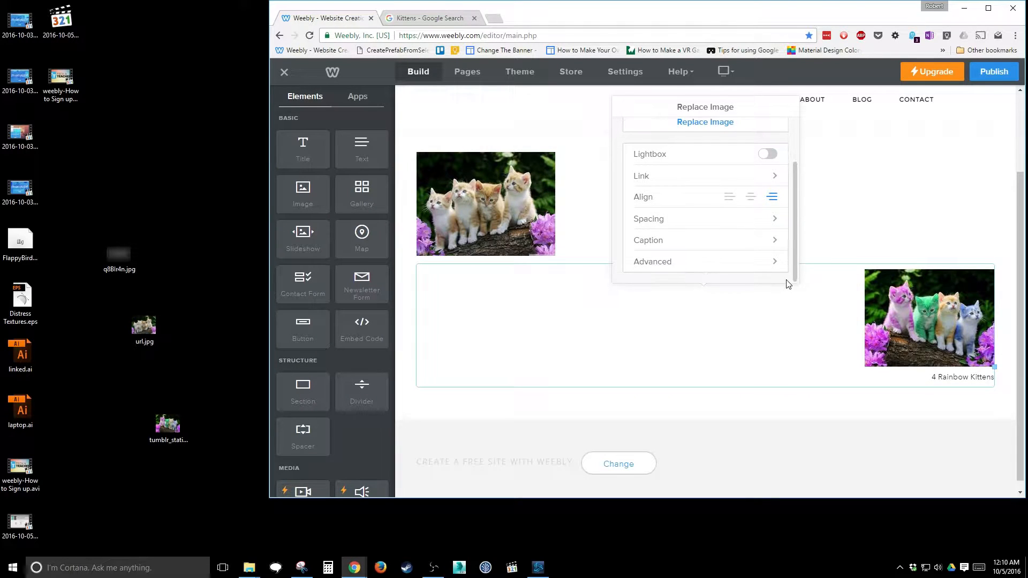
pyautogui.click(776, 266)
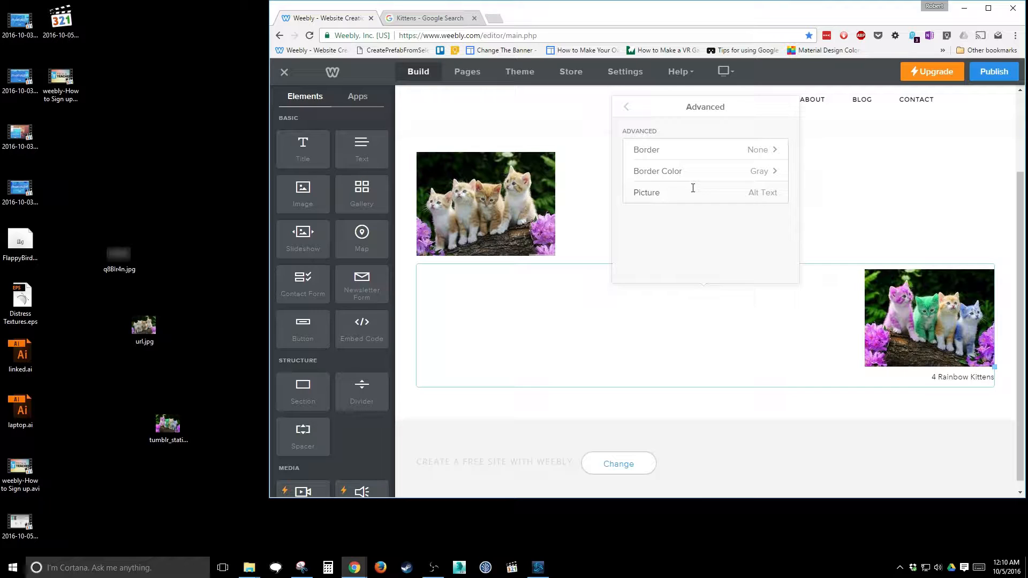
pyautogui.press('BackSpace')
pyautogui.press('BackSpace')
pyautogui.press('BackSpace')
pyautogui.press('BackSpace')
pyautogui.press('BackSpace')
pyautogui.press('BackSpace')
pyautogui.press('BackSpace')
pyautogui.write('4 ran')
pyautogui.press('BackSpace')
pyautogui.press('BackSpace')
pyautogui.press('BackSpace')
pyautogui.write('brightly colored kittens on a tree branch')
pyautogui.click(627, 110)
pyautogui.click(626, 111)
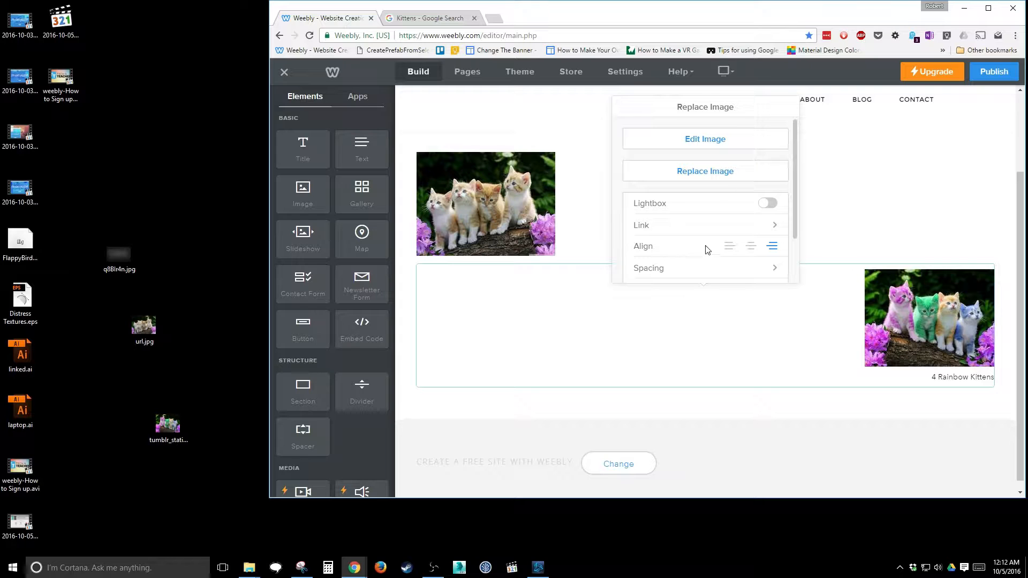
pyautogui.click(729, 247)
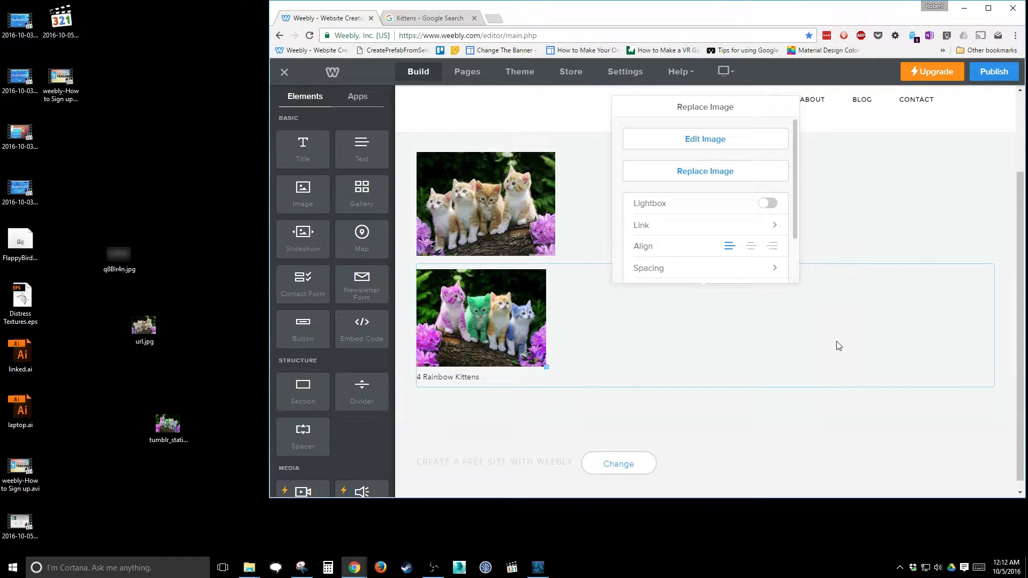
# Open the first kitten picture for image editing and maximize the browser window.
pyautogui.click(485, 251)
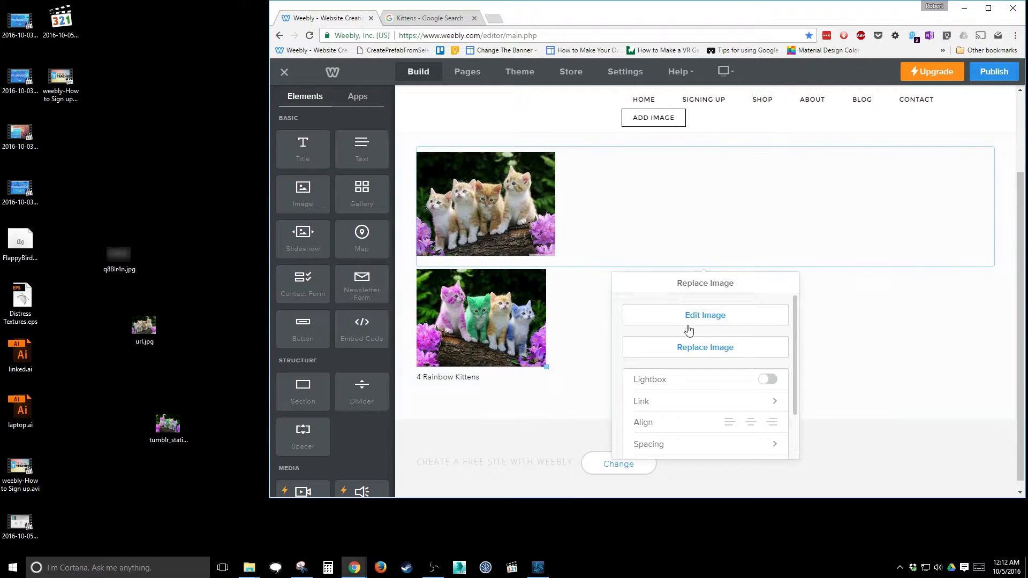
pyautogui.click(723, 321)
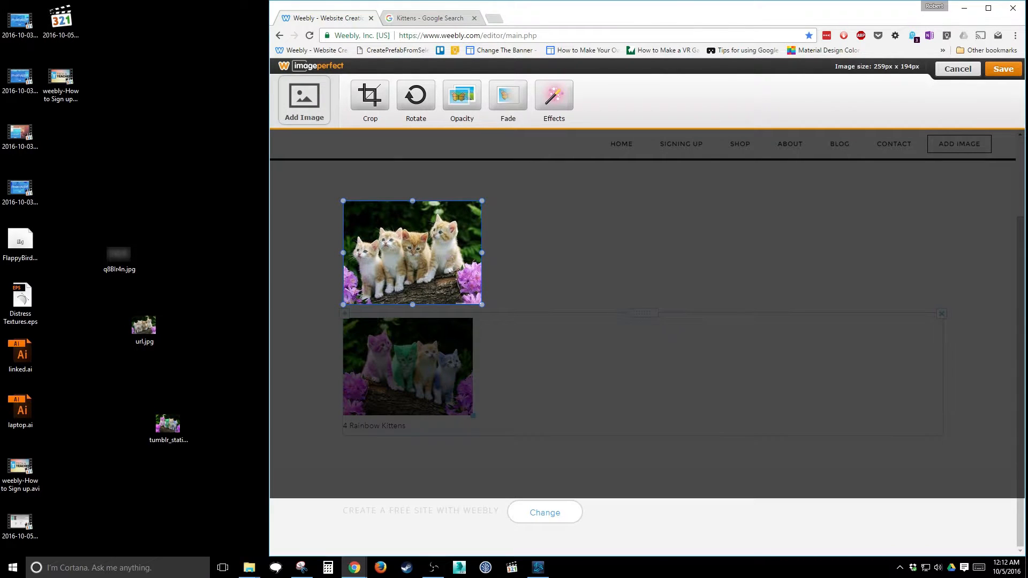
pyautogui.moveTo(686, 8); pyautogui.dragTo(548, 8)
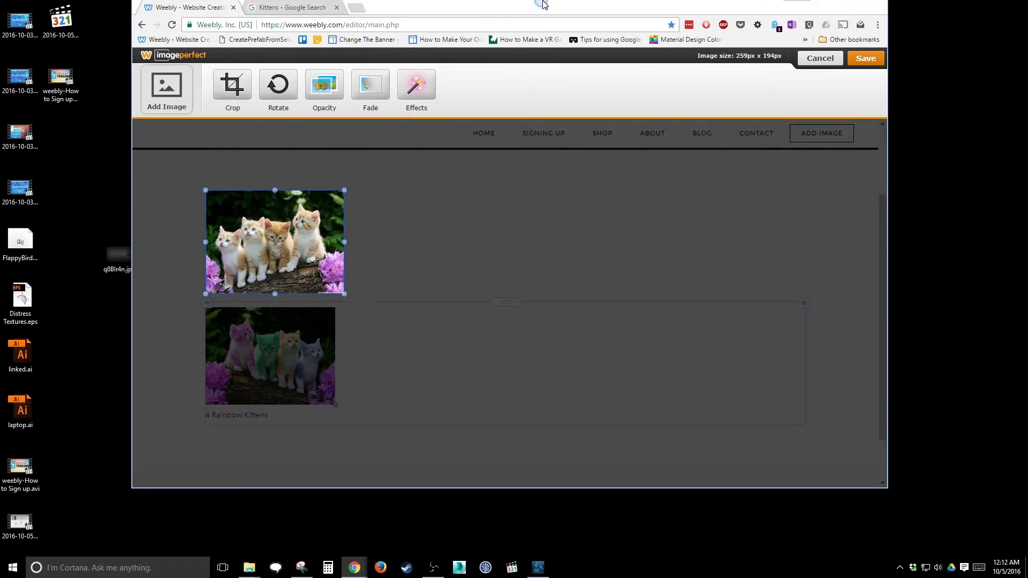
pyautogui.doubleClick(542, 15)
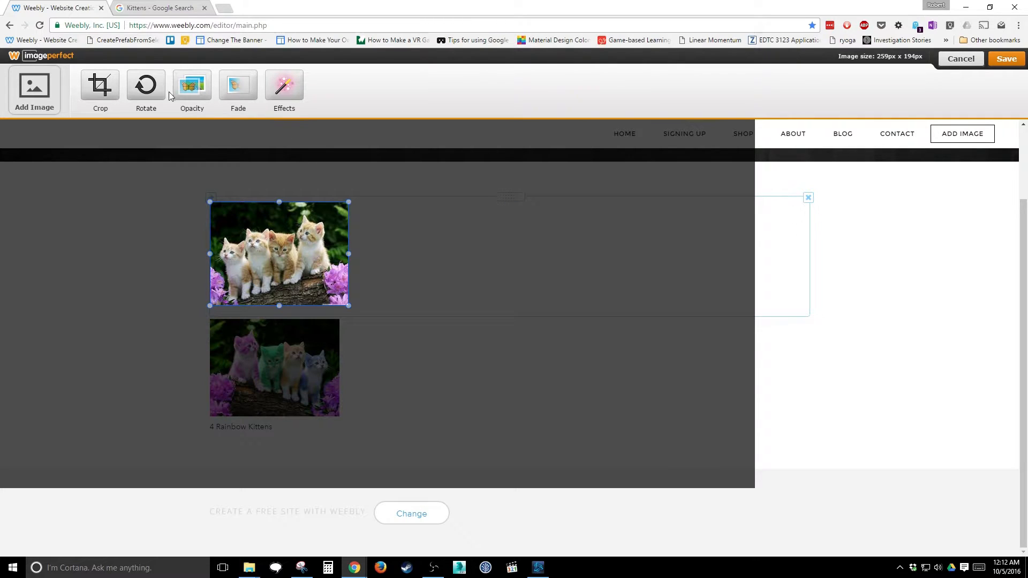
# Try lowering the opacity of the first kitten picture and discard the change.
pyautogui.click(192, 87)
pyautogui.moveTo(176, 92); pyautogui.dragTo(132, 92)
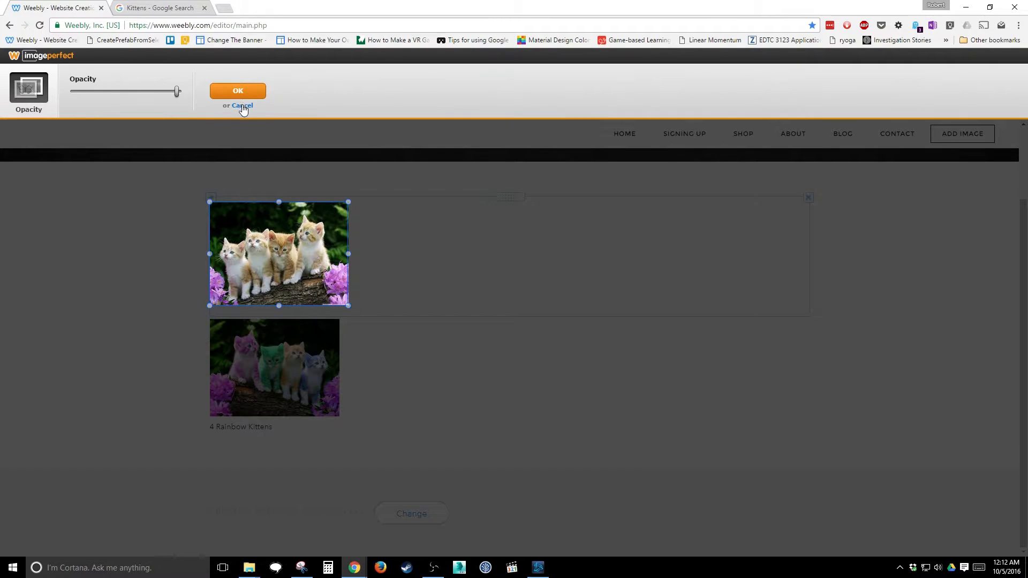
pyautogui.click(242, 105)
# Try fading the first kitten picture about halfway in several directions and discard the fade.
pyautogui.click(239, 84)
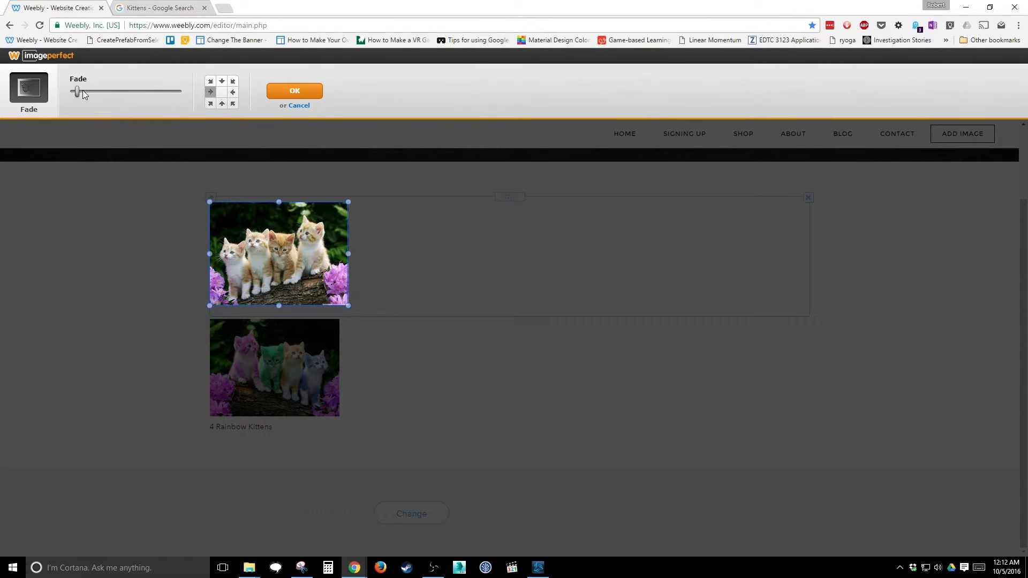
pyautogui.moveTo(76, 92); pyautogui.dragTo(138, 103)
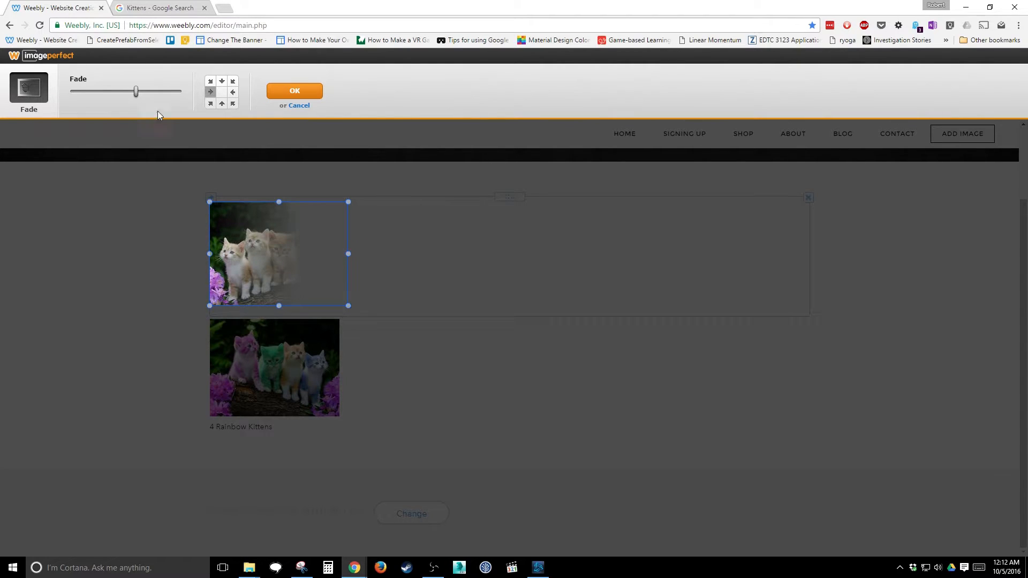
pyautogui.click(233, 92)
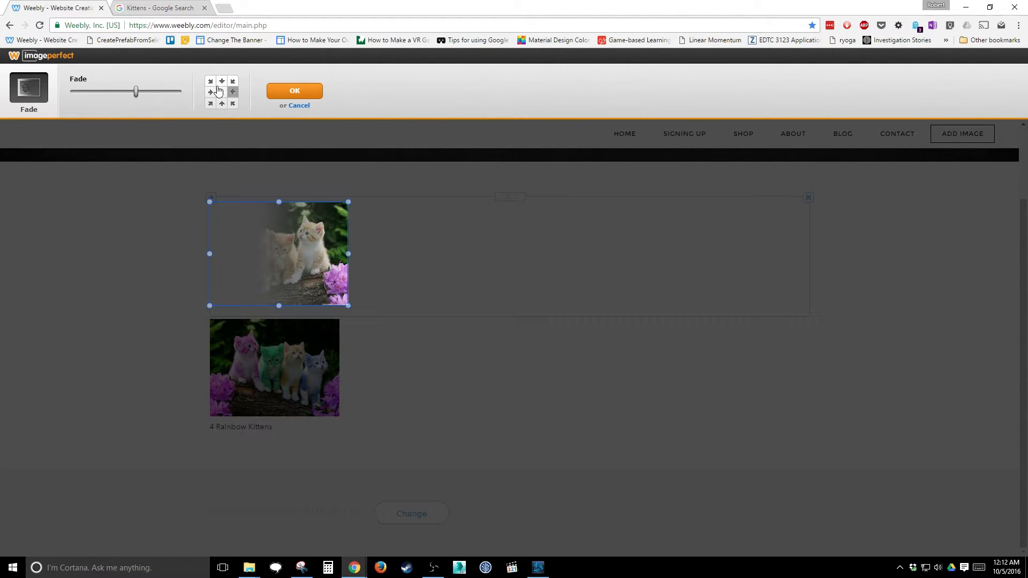
pyautogui.click(222, 82)
pyautogui.click(211, 82)
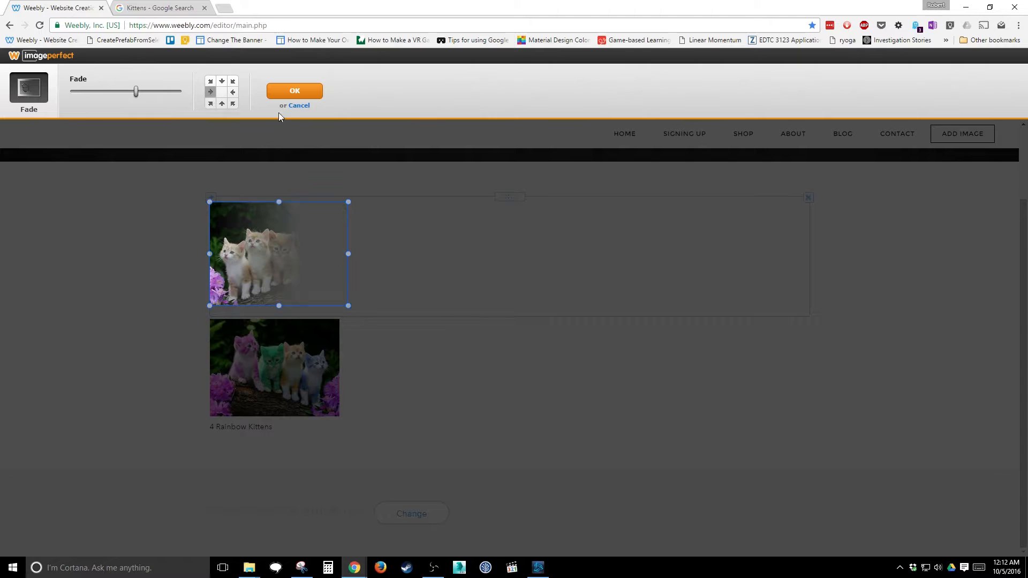
pyautogui.click(298, 106)
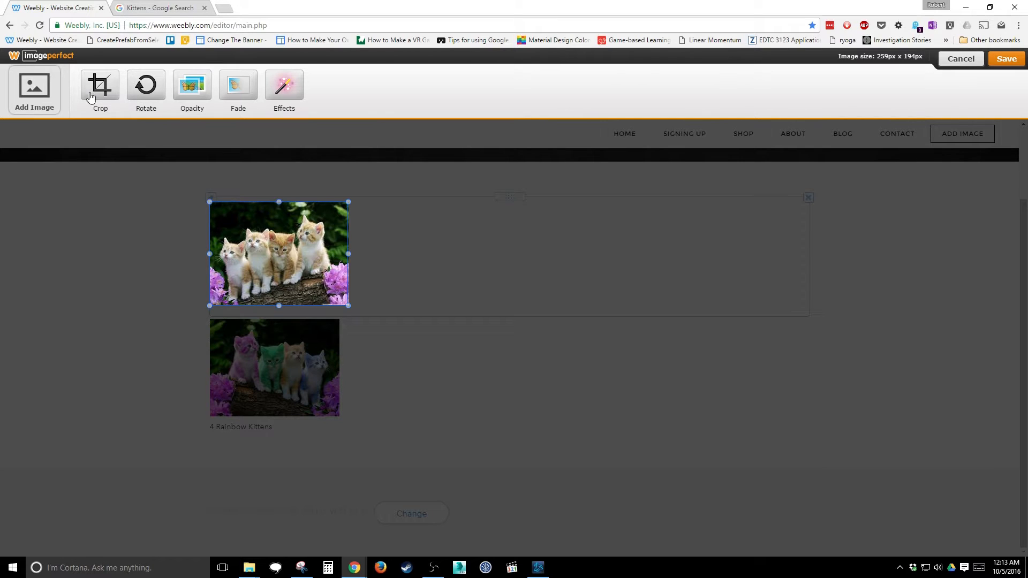
# Try rotating the first kitten picture slightly and discard the rotation.
pyautogui.click(146, 88)
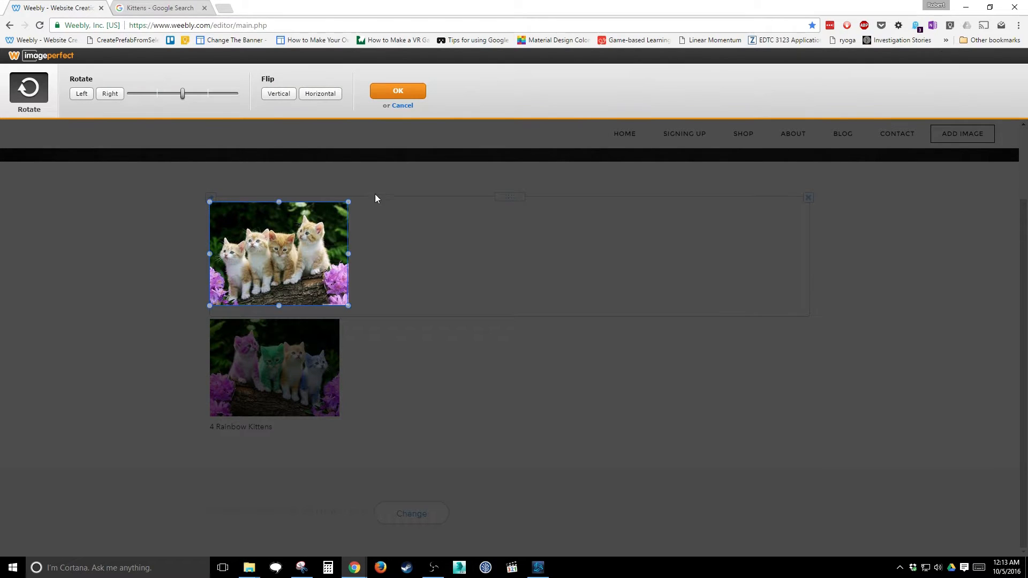
pyautogui.moveTo(187, 95)
pyautogui.mouseDown()
pyautogui.moveTo(160, 97)
pyautogui.moveTo(185, 94)
pyautogui.mouseUp()
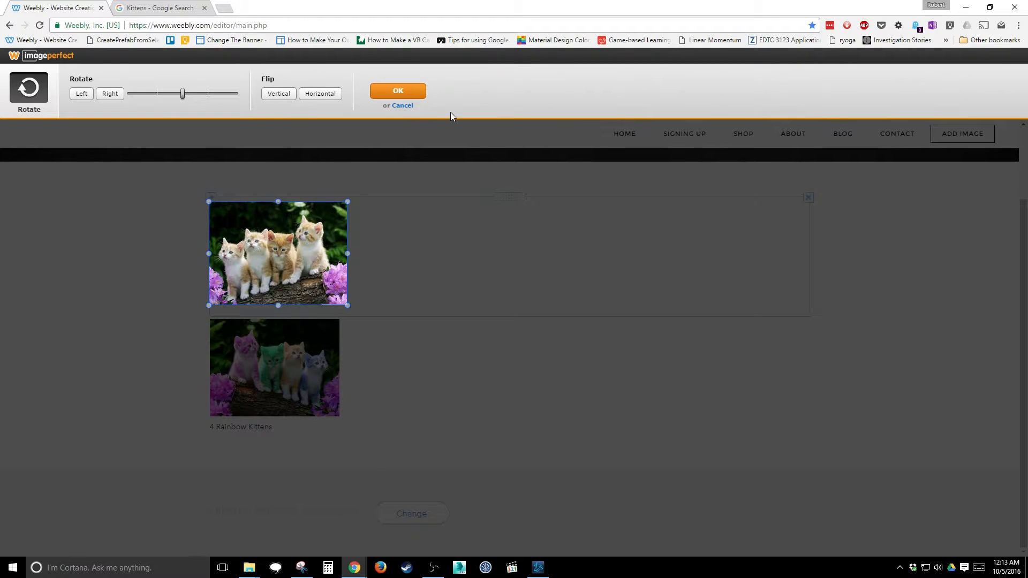
pyautogui.click(403, 105)
# Crop the top and left edges off the first kitten picture, to about 239 × 173 px, and save the edited image.
pyautogui.click(110, 91)
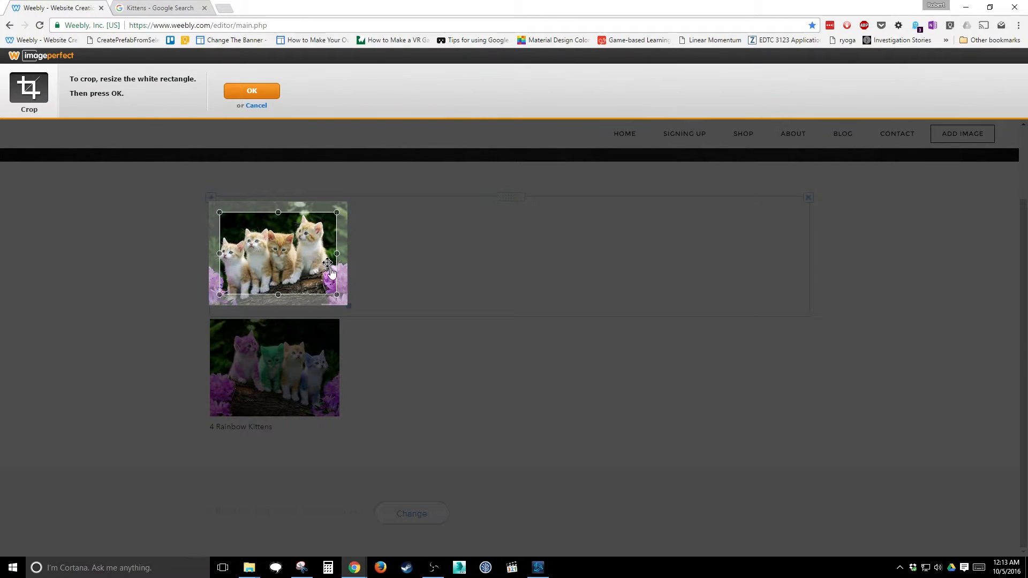
pyautogui.moveTo(340, 298); pyautogui.dragTo(348, 303)
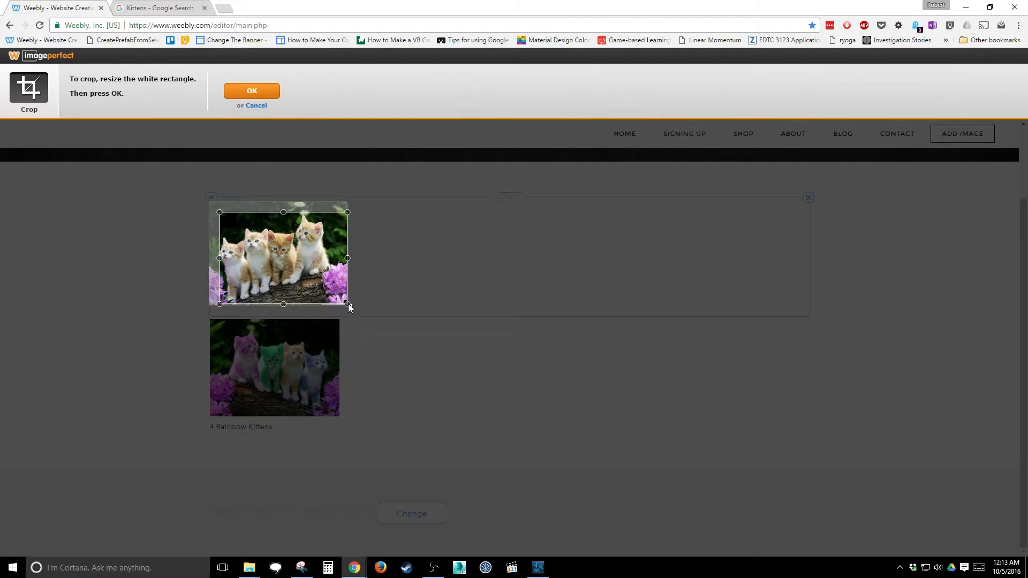
pyautogui.click(252, 92)
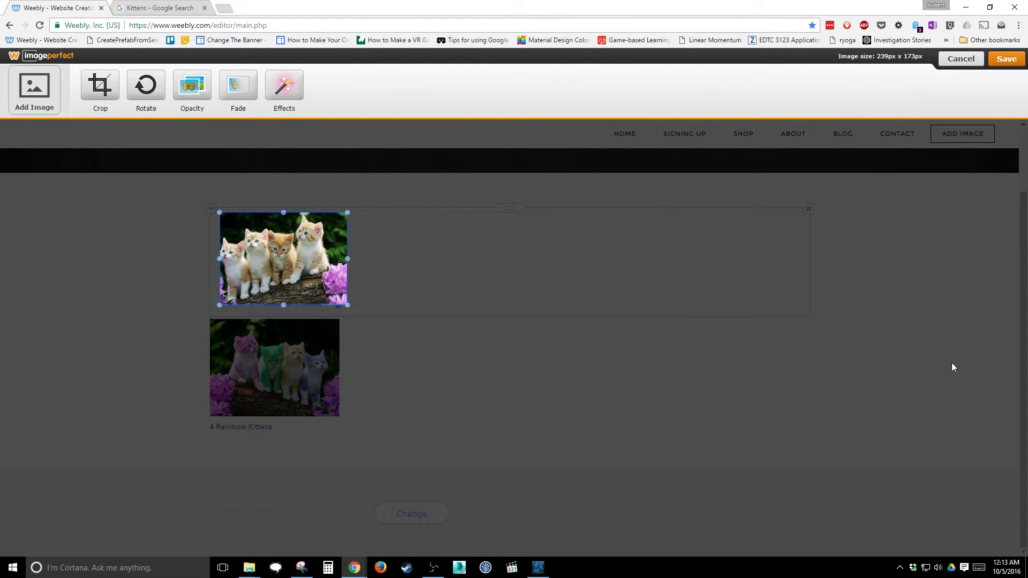
pyautogui.click(999, 63)
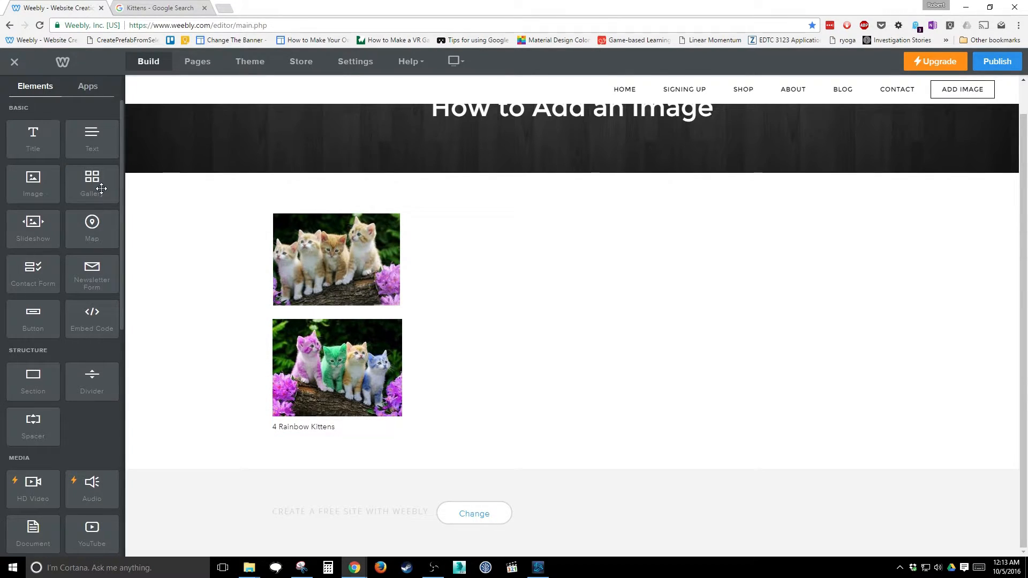
# Place a Gallery element to the right of the first kitten picture and narrow the picture's column to about the image's width.
pyautogui.moveTo(102, 176); pyautogui.dragTo(904, 249)
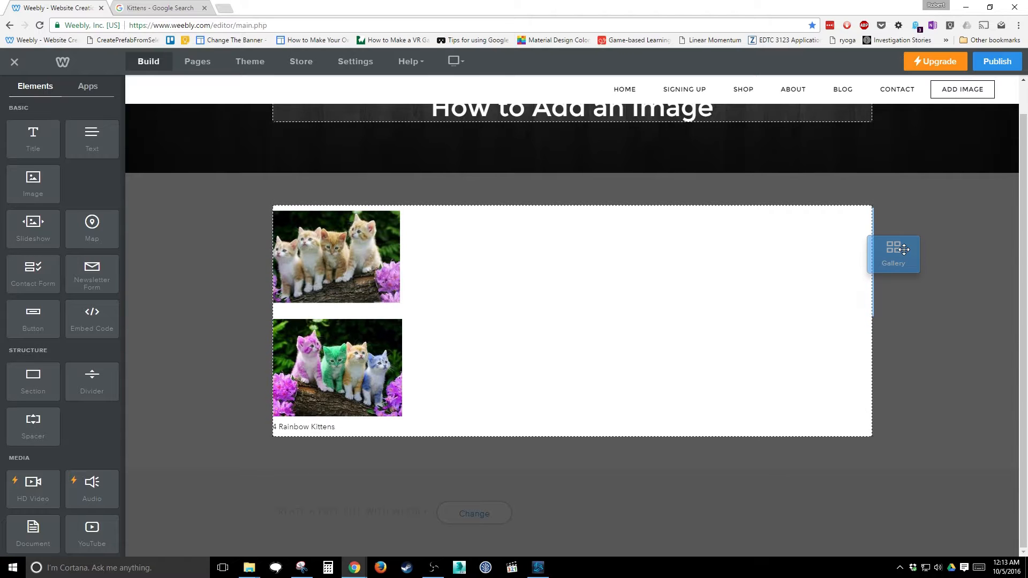
pyautogui.moveTo(904, 250); pyautogui.dragTo(819, 242)
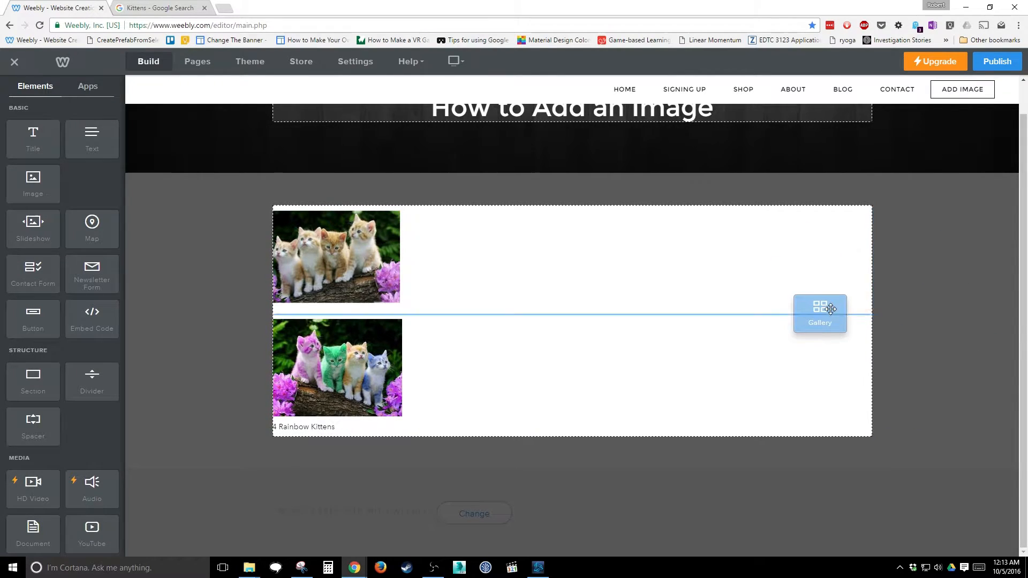
pyautogui.moveTo(831, 309); pyautogui.dragTo(832, 297)
pyautogui.moveTo(827, 236); pyautogui.dragTo(359, 325)
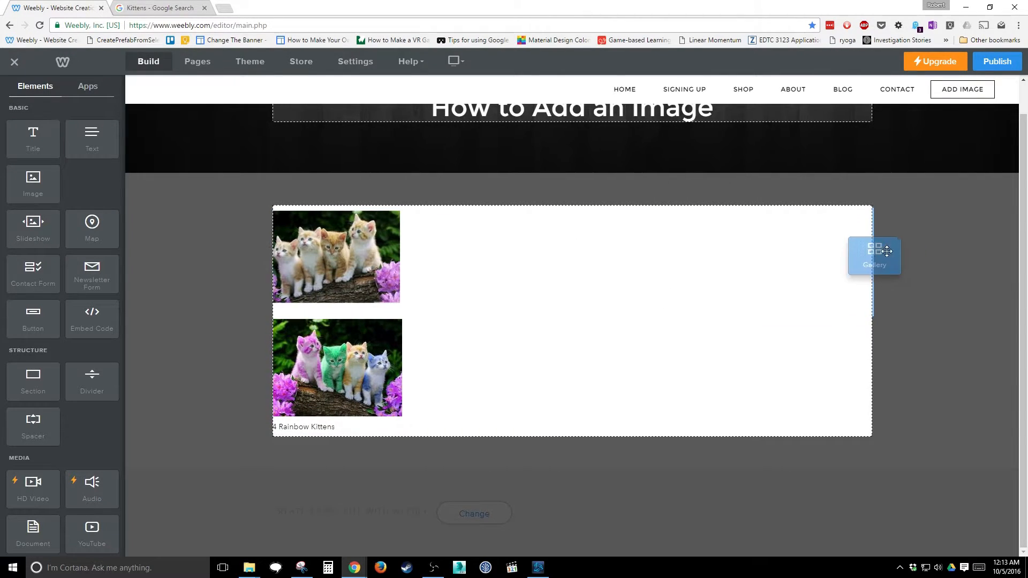
pyautogui.moveTo(887, 251); pyautogui.dragTo(856, 325)
pyautogui.moveTo(881, 221); pyautogui.dragTo(927, 242)
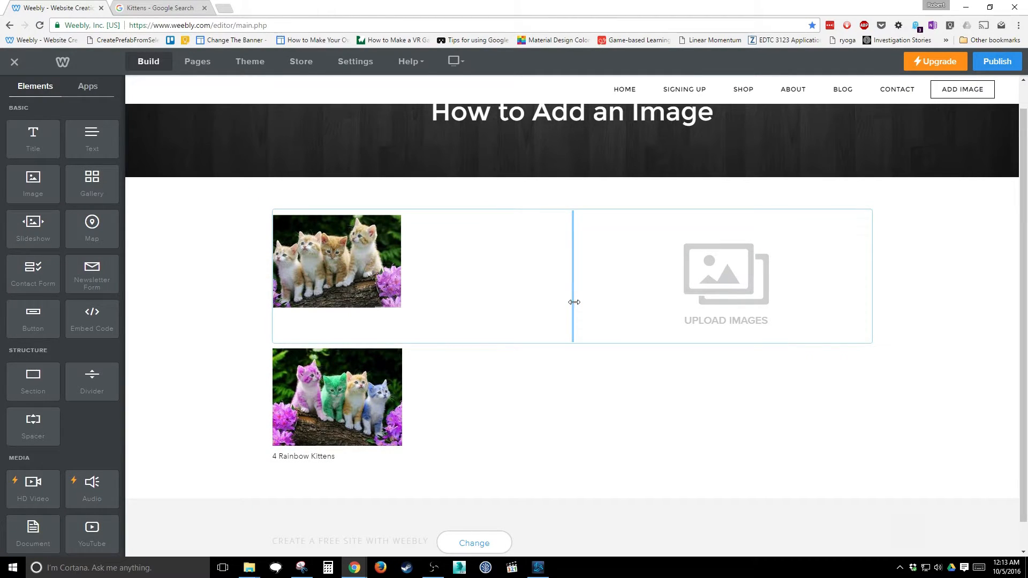
pyautogui.moveTo(574, 302); pyautogui.dragTo(421, 313)
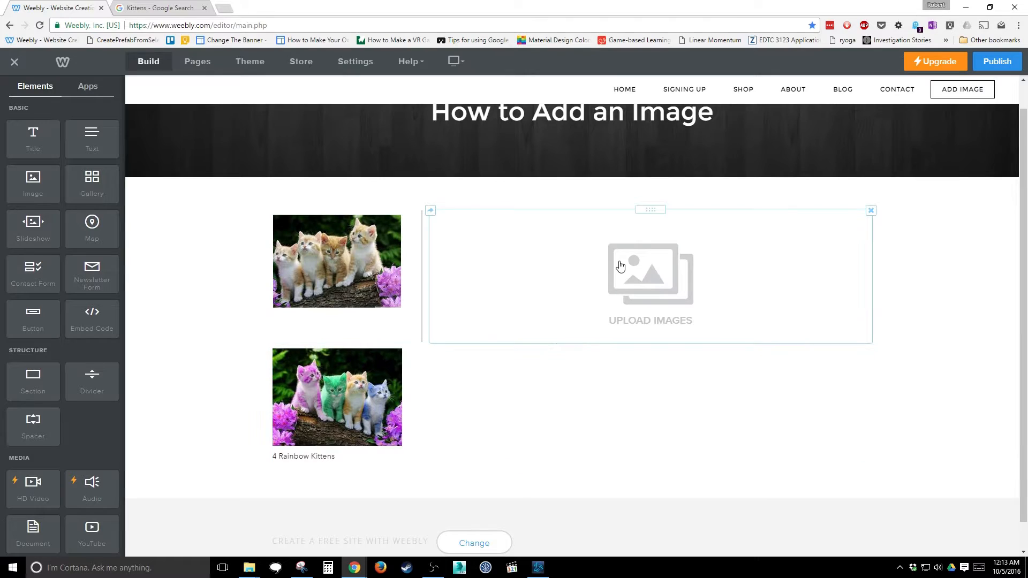
# Open the gallery's photo upload dialog and search Google Images for "puppies" in the other browser tab.
pyautogui.click(652, 275)
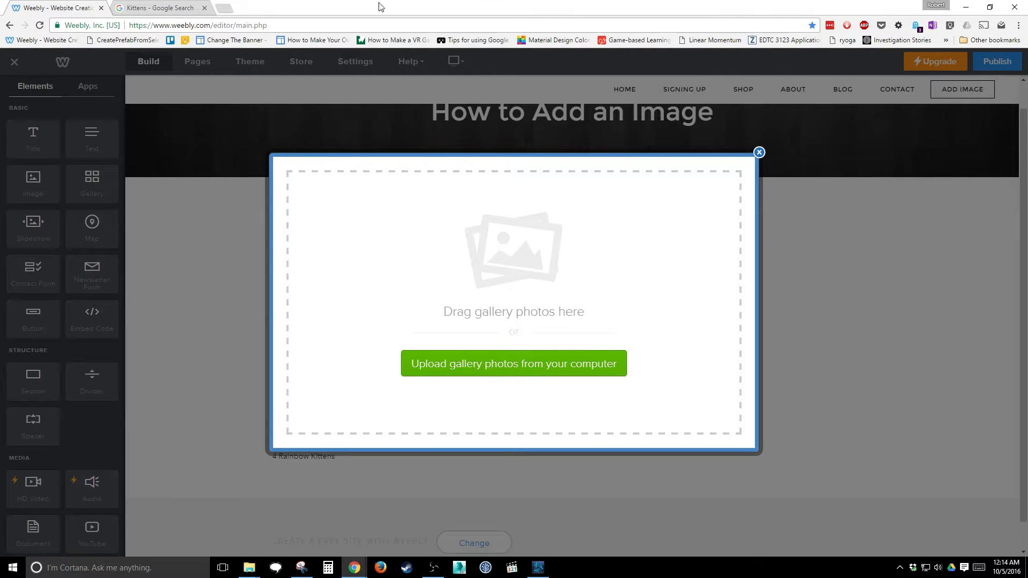
pyautogui.click(169, 6)
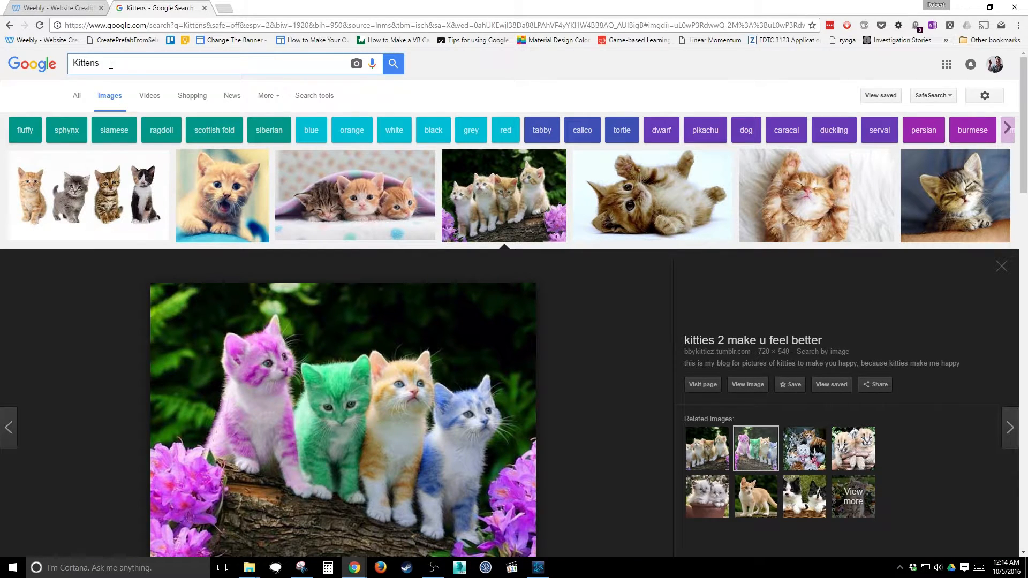
pyautogui.doubleClick(111, 64)
pyautogui.write('puppies')
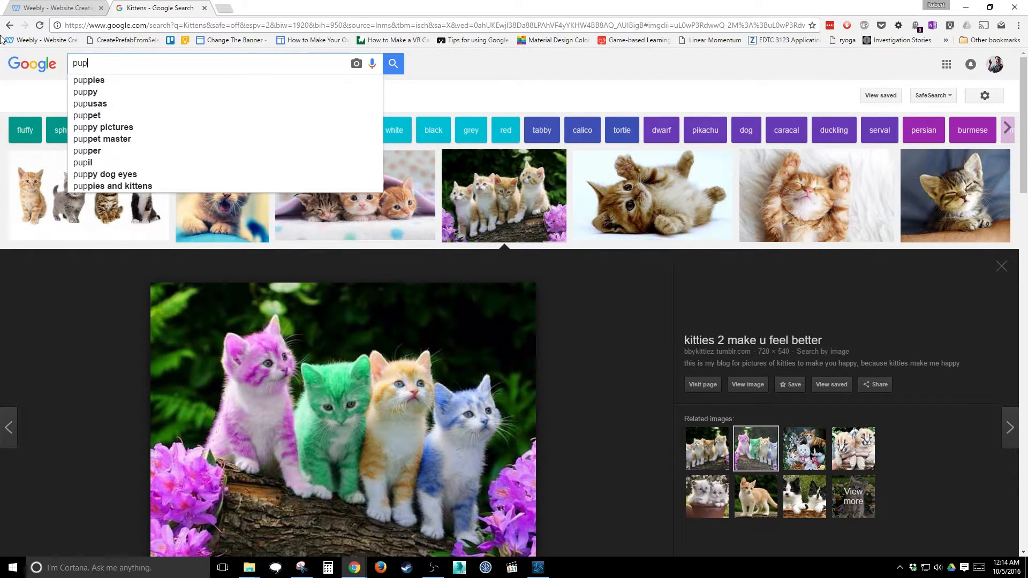
pyautogui.press('Return')
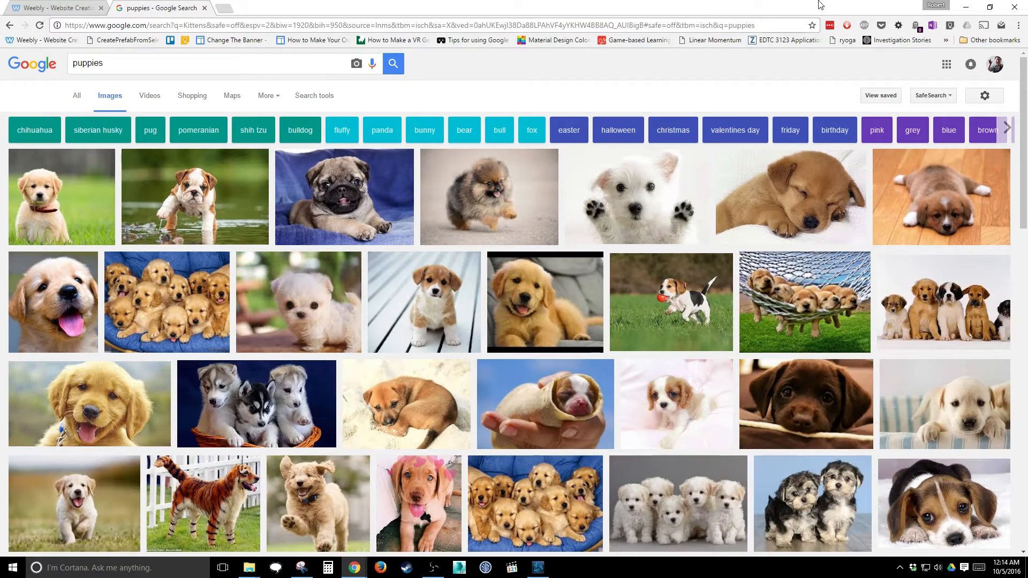
# Uncover the desktop beside the browser and save the red-collared golden puppy and wading bulldog puppy pictures onto it.
pyautogui.moveTo(624, 5); pyautogui.dragTo(658, 132)
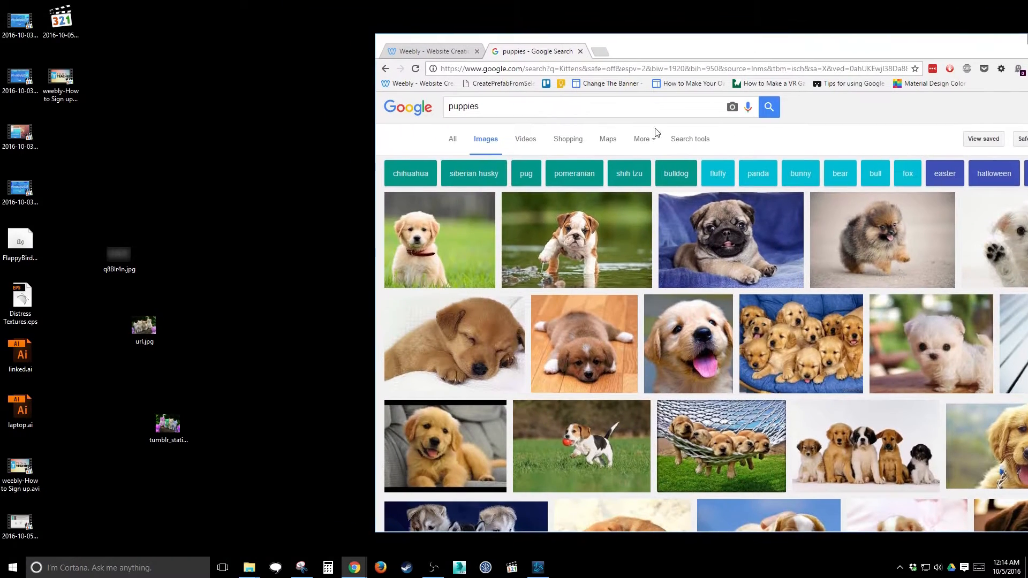
pyautogui.click(428, 235)
pyautogui.moveTo(615, 332); pyautogui.dragTo(143, 137)
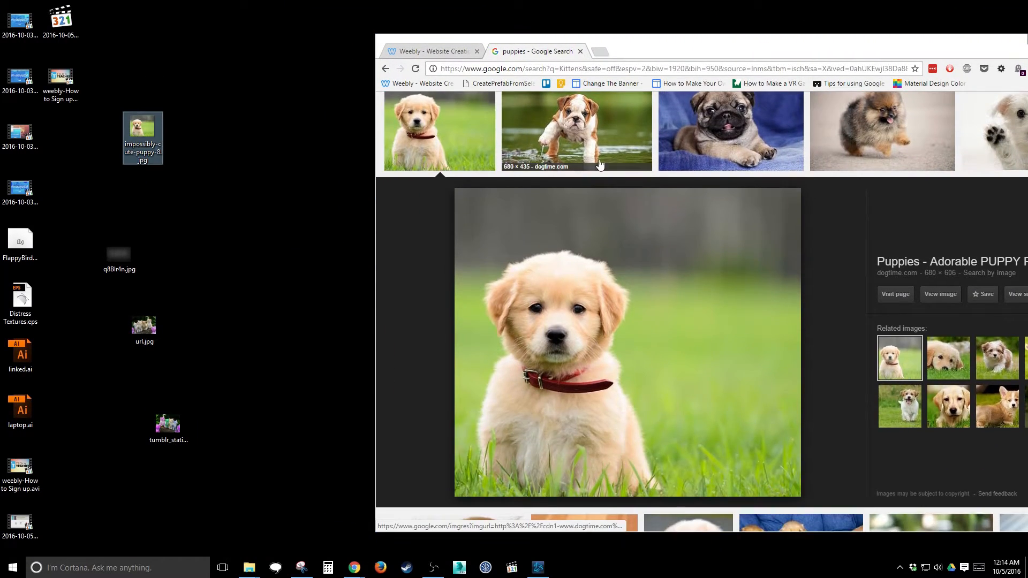
pyautogui.click(589, 155)
pyautogui.moveTo(605, 267); pyautogui.dragTo(241, 180)
pyautogui.scroll(-2, 581, 202)
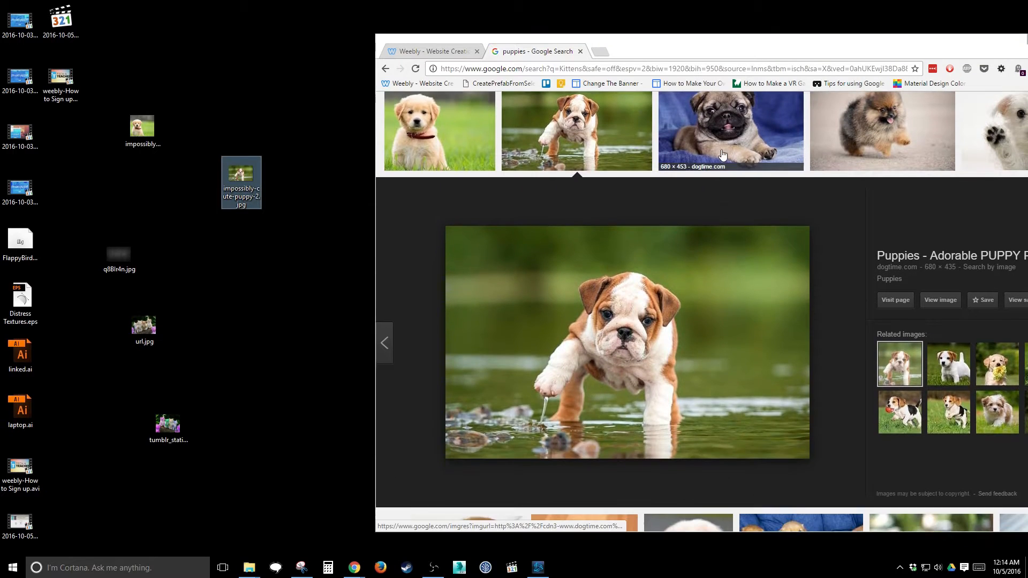
# Save the pug puppy on the blue blanket and the fluffy running Pomeranian puppy pictures to the desktop.
pyautogui.click(731, 171)
pyautogui.moveTo(616, 348); pyautogui.dragTo(320, 235)
pyautogui.scroll(-2, 582, 215)
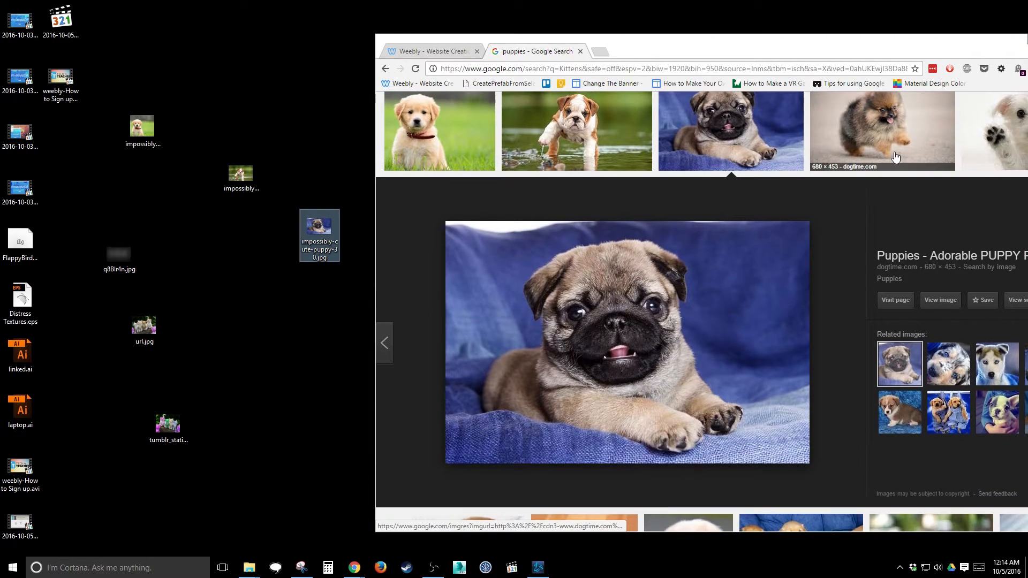
pyautogui.click(883, 131)
pyautogui.moveTo(746, 294); pyautogui.dragTo(343, 313)
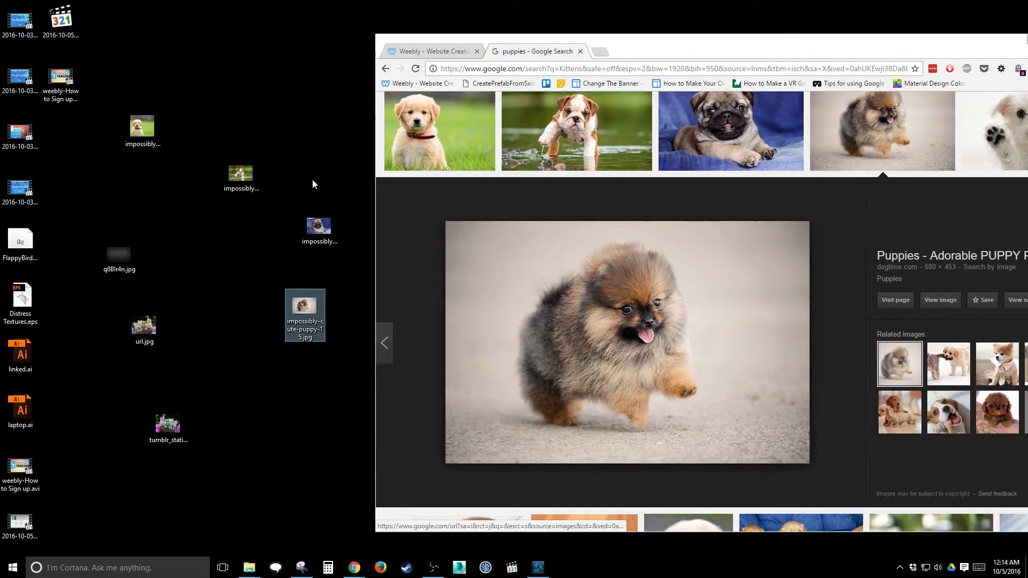
# Return to the Weebly editor and upload the four puppy pictures from the desktop into the gallery.
pyautogui.click(431, 50)
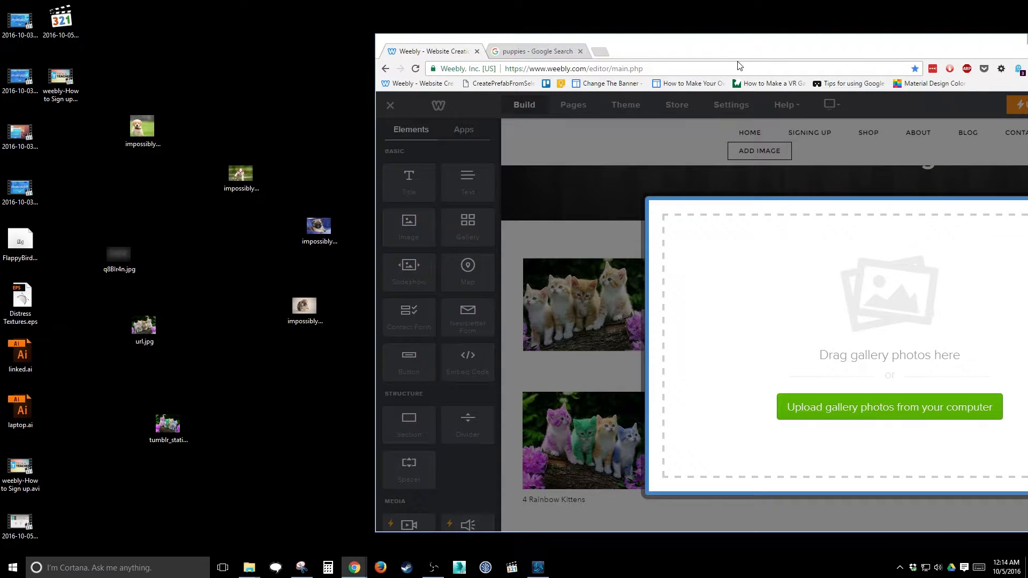
pyautogui.moveTo(740, 60); pyautogui.dragTo(690, 40)
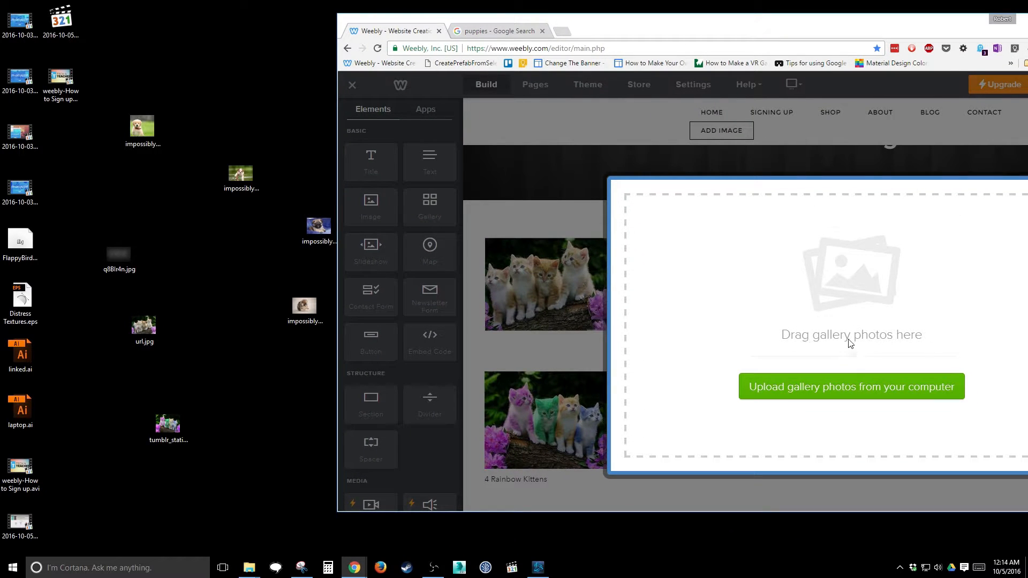
pyautogui.click(890, 388)
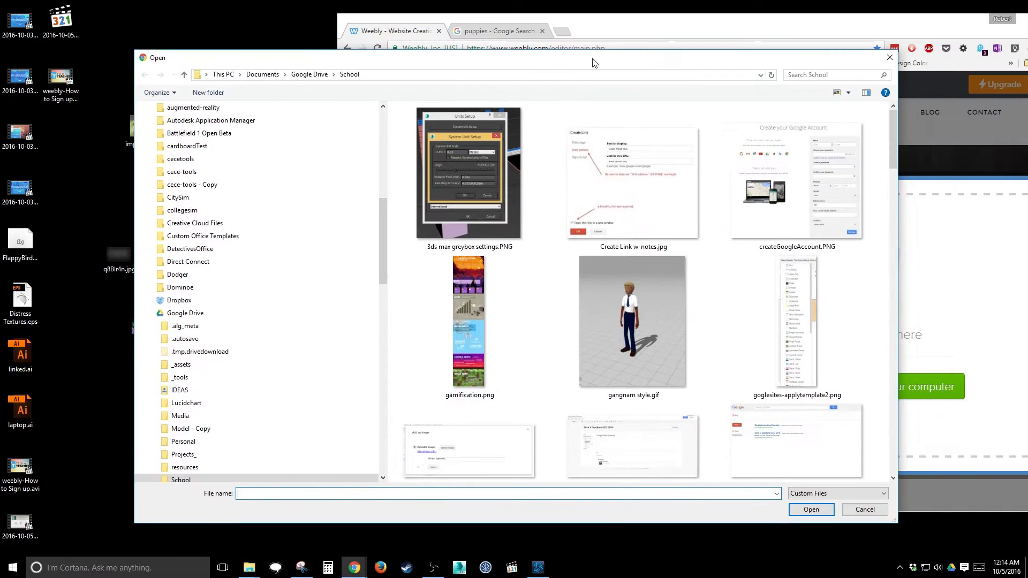
pyautogui.click(890, 57)
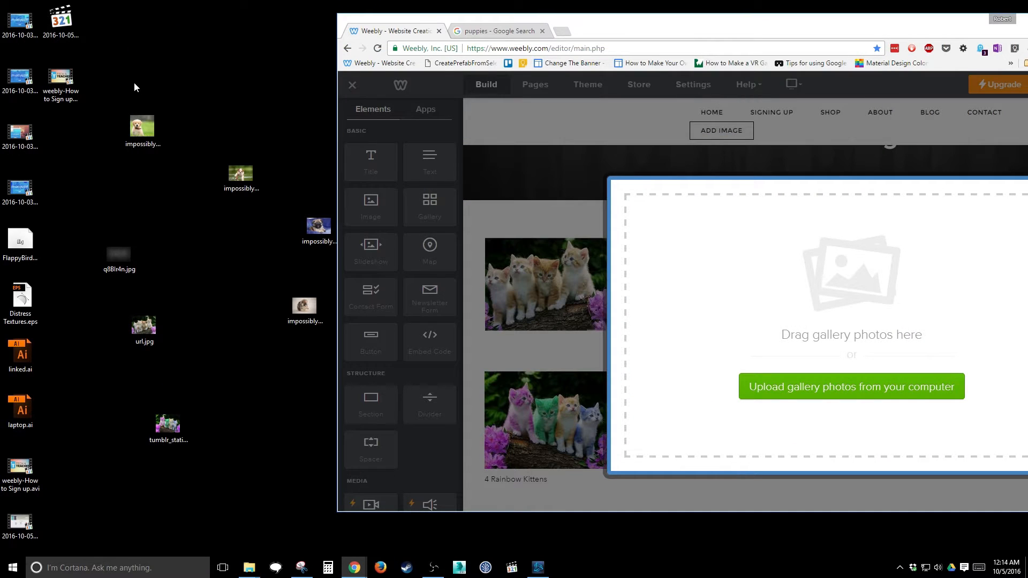
pyautogui.moveTo(134, 82); pyautogui.dragTo(320, 306)
pyautogui.moveTo(320, 306); pyautogui.dragTo(801, 317)
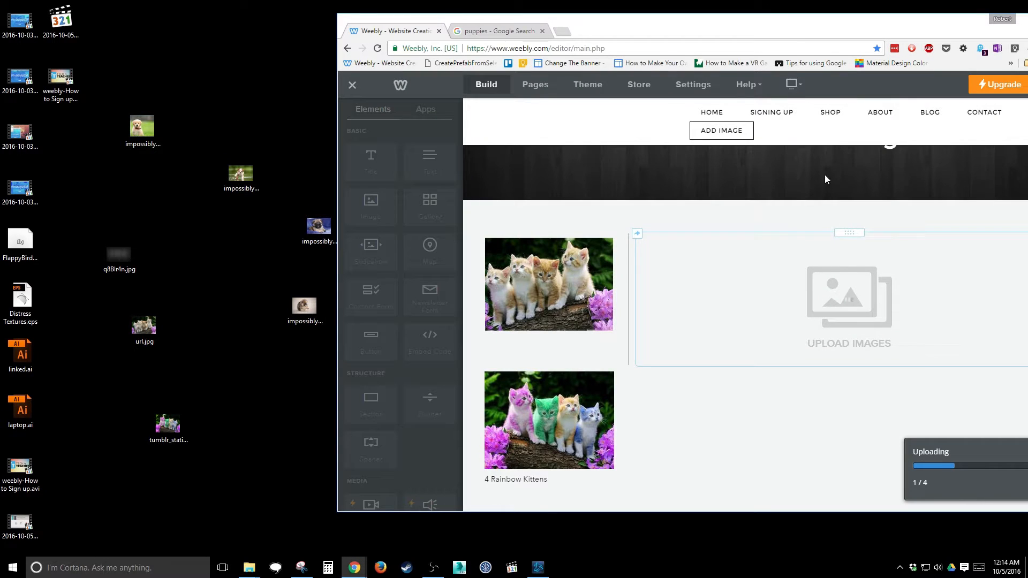
# Maximize the browser window and widen the first kitten picture's column so the puppy gallery gets narrower.
pyautogui.moveTo(782, 32); pyautogui.dragTo(532, 37)
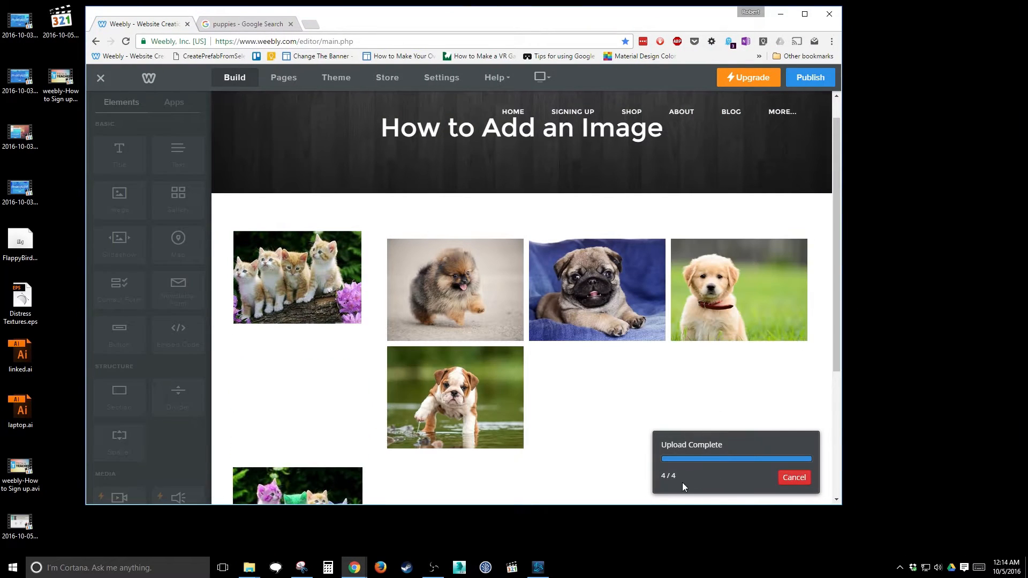
pyautogui.moveTo(627, 15)
pyautogui.mouseDown()
pyautogui.moveTo(644, 23)
pyautogui.moveTo(639, 0)
pyautogui.mouseUp()
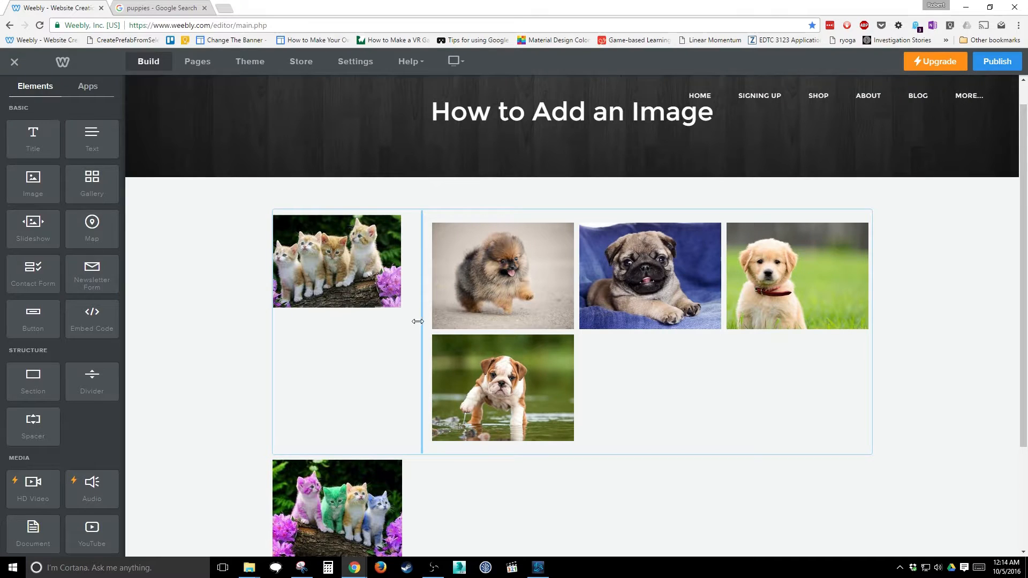
pyautogui.moveTo(418, 321); pyautogui.dragTo(467, 341)
pyautogui.click(593, 278)
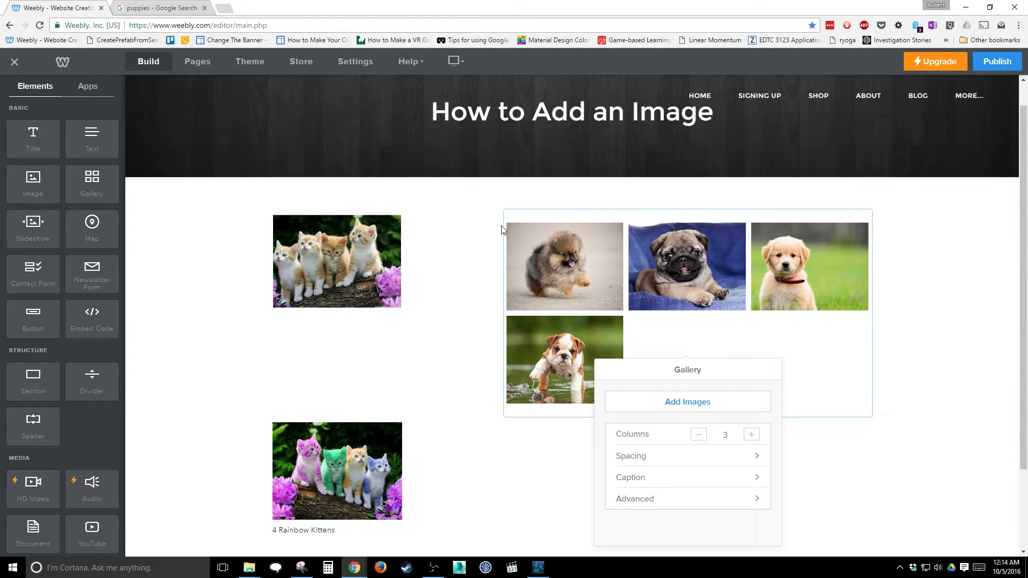
pyautogui.click(622, 257)
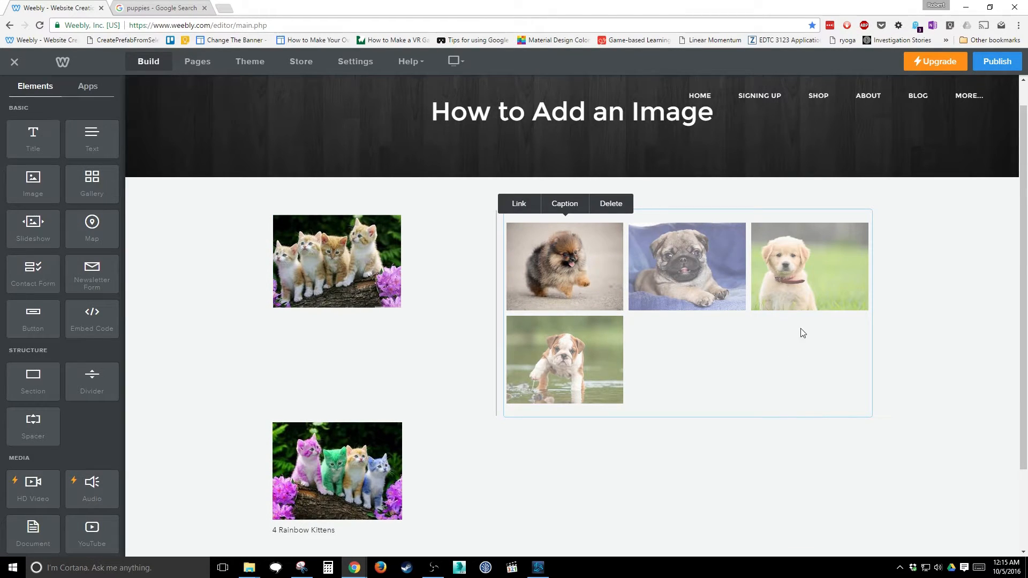
pyautogui.click(844, 334)
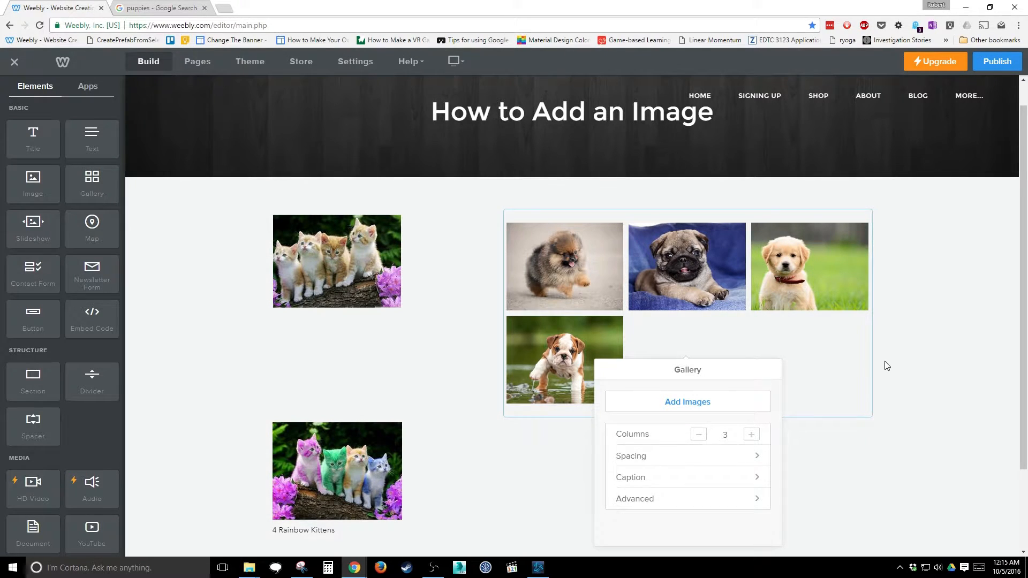
pyautogui.click(902, 361)
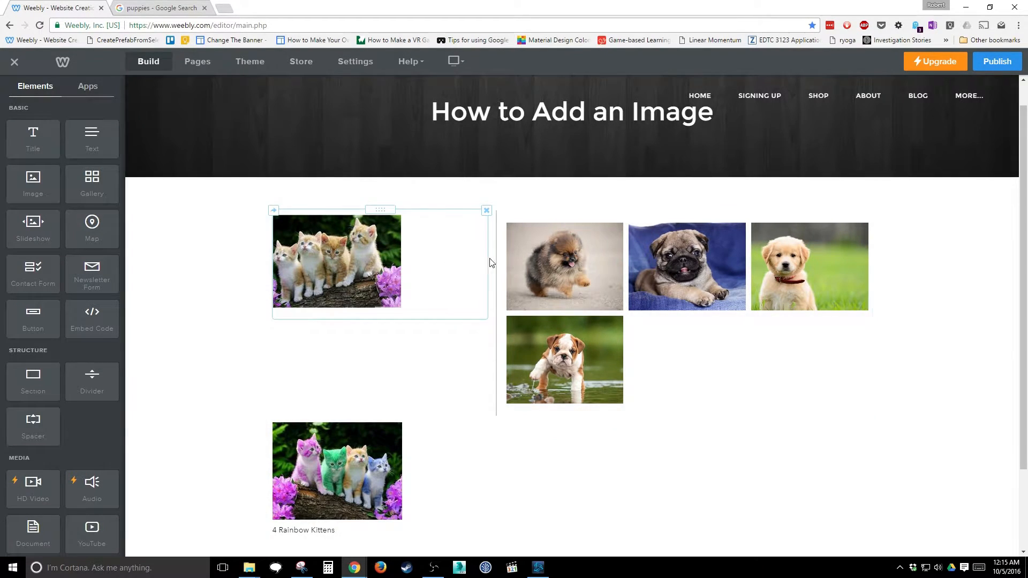
# Narrow the first kitten picture's column to widen the puppy gallery, and set the gallery to 2 columns.
pyautogui.moveTo(490, 258); pyautogui.dragTo(432, 282)
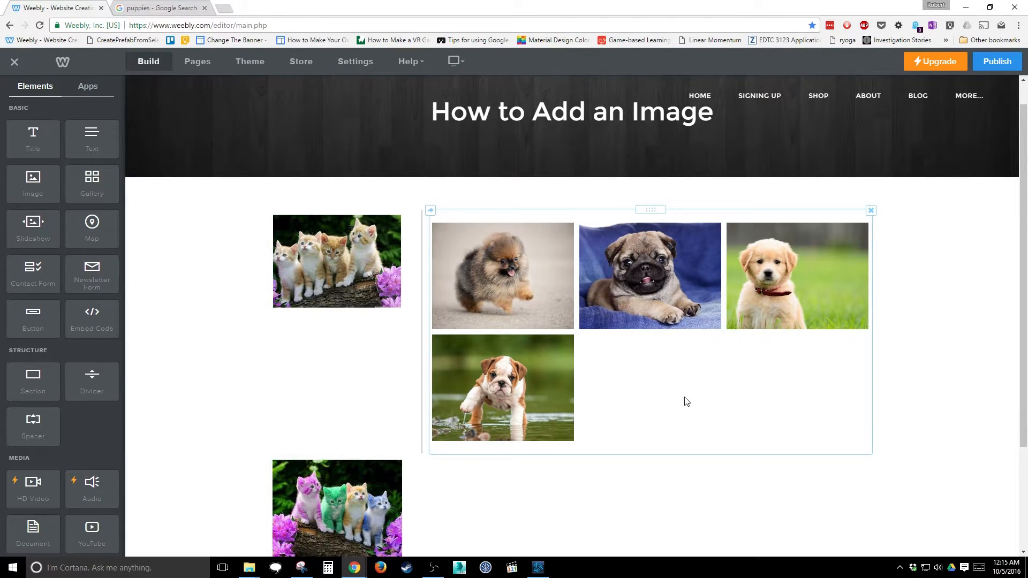
pyautogui.click(686, 357)
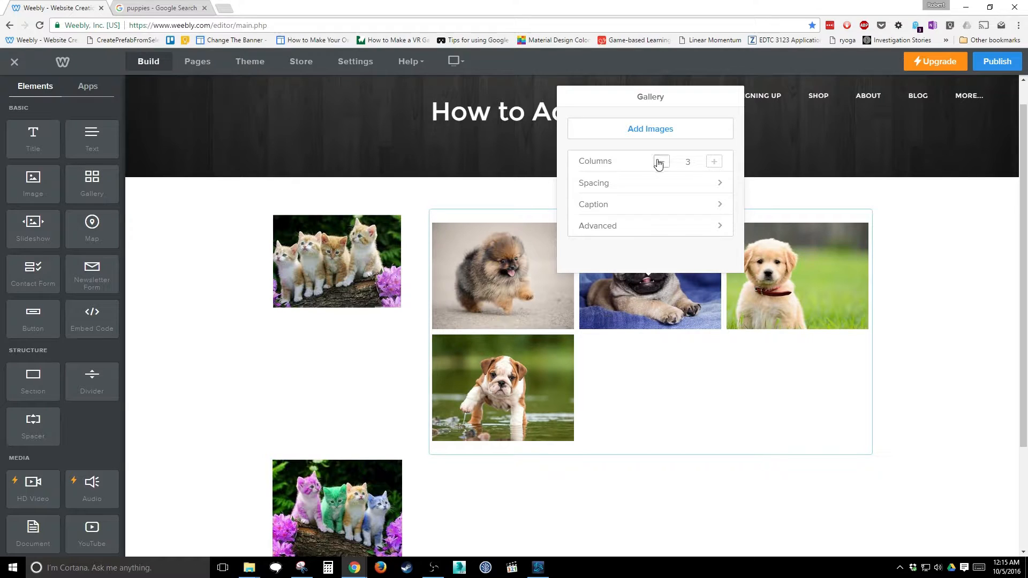
pyautogui.click(661, 162)
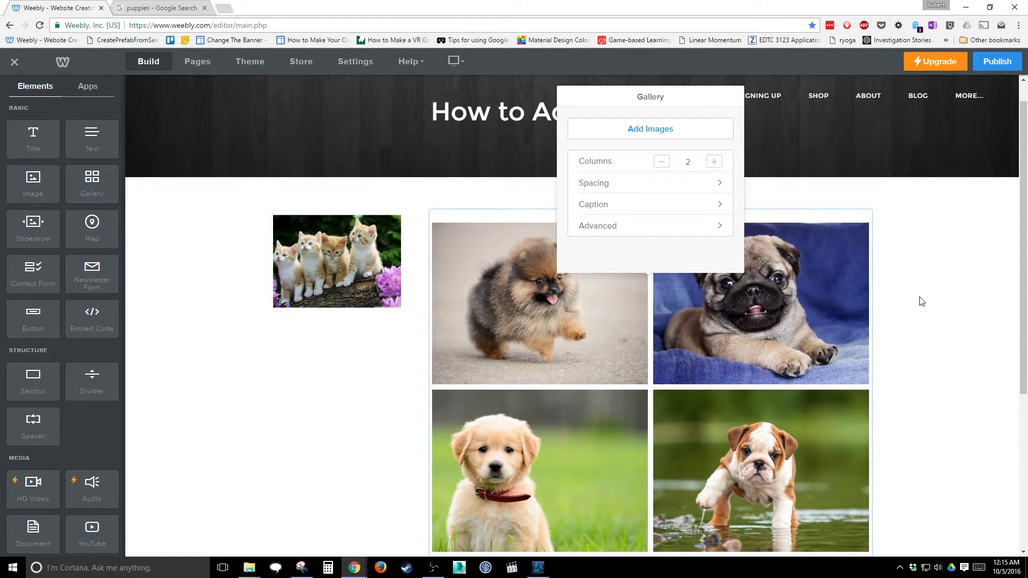
pyautogui.click(921, 302)
# Move the rainbow kittens picture with its caption into the narrow column, directly below the first kitten picture.
pyautogui.scroll(-4, 655, 396)
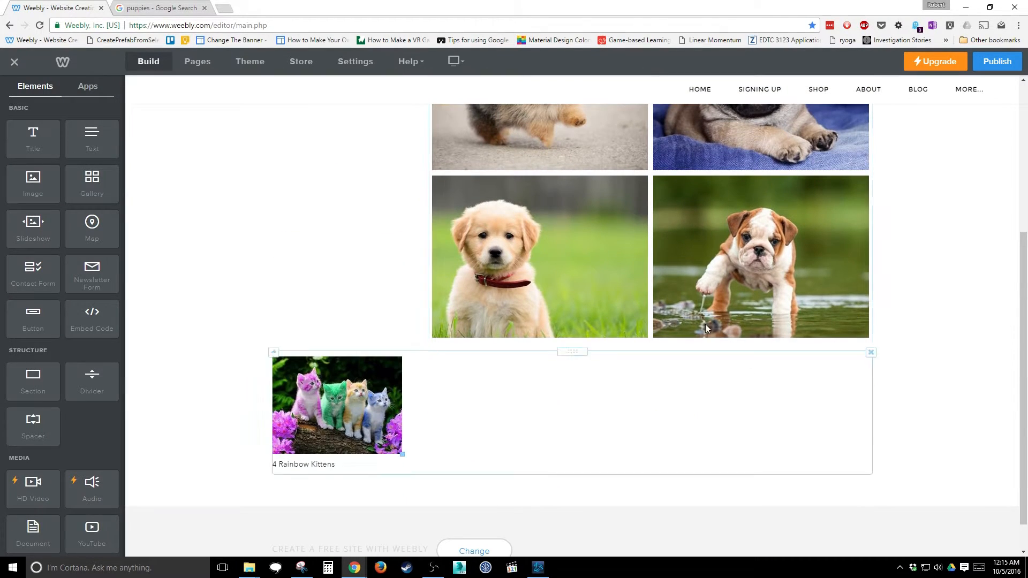
pyautogui.scroll(2, 656, 397)
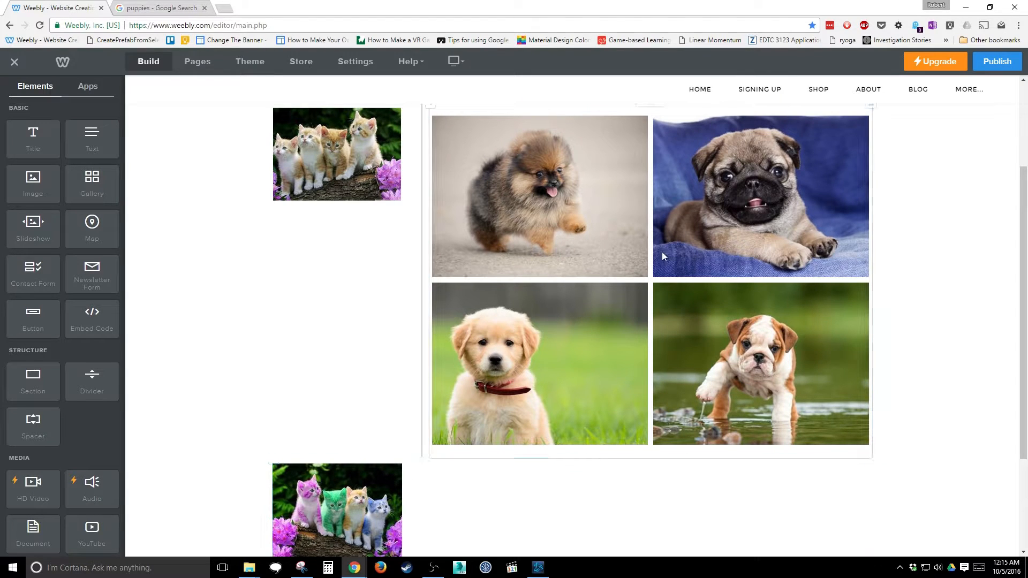
pyautogui.scroll(-3, 563, 481)
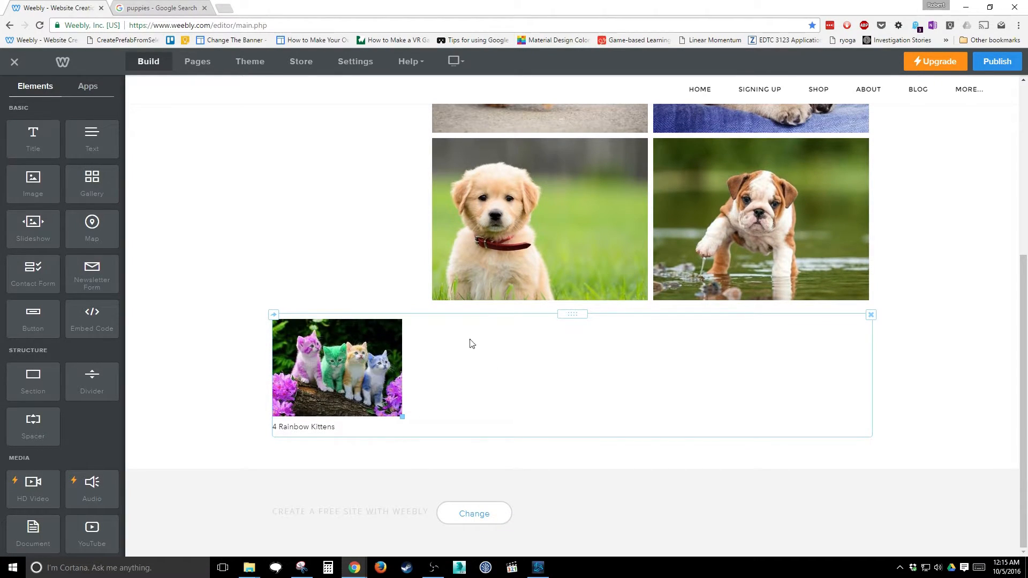
pyautogui.scroll(2, 320, 401)
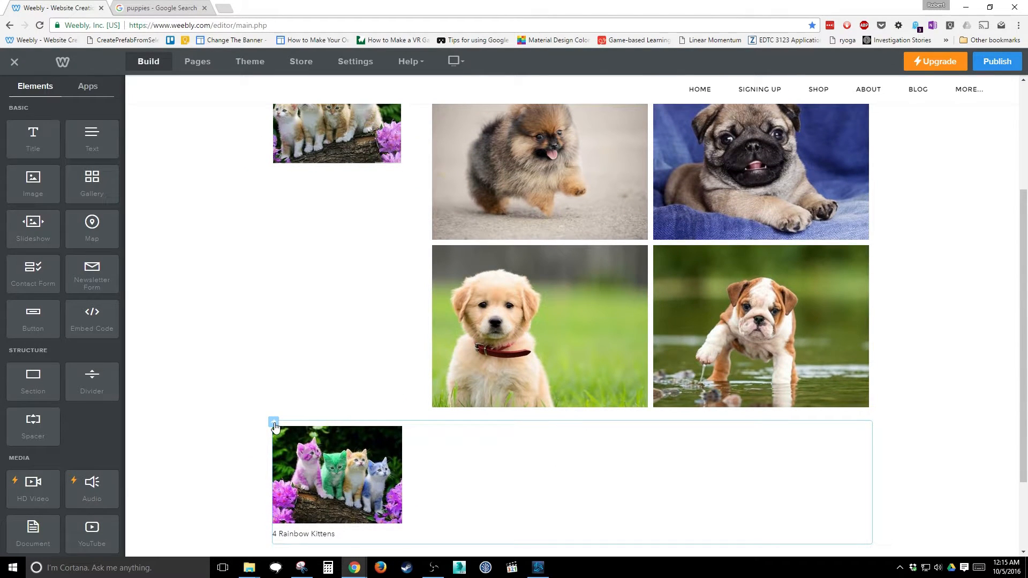
pyautogui.moveTo(348, 461); pyautogui.dragTo(345, 182)
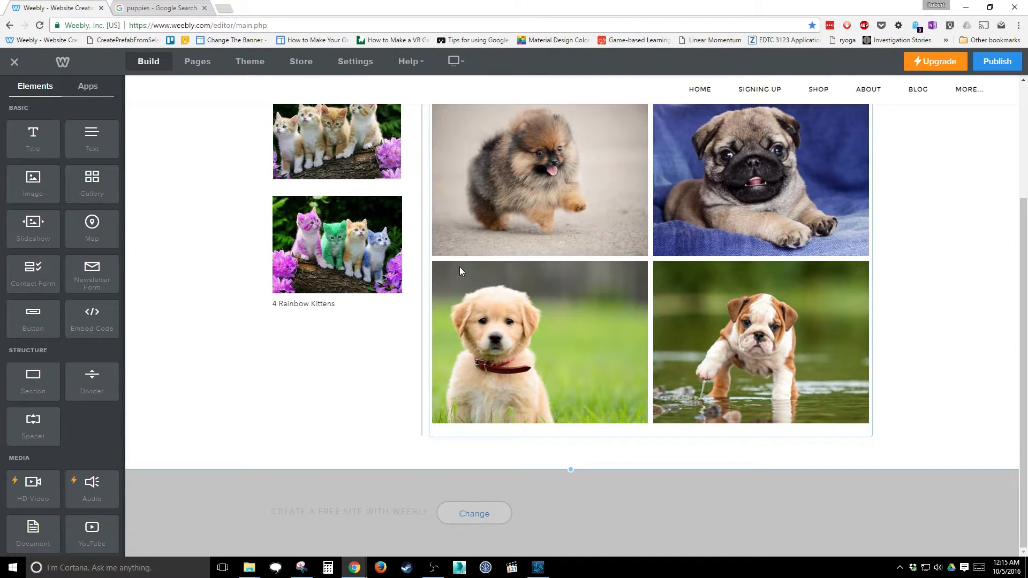
pyautogui.click(764, 326)
pyautogui.click(578, 352)
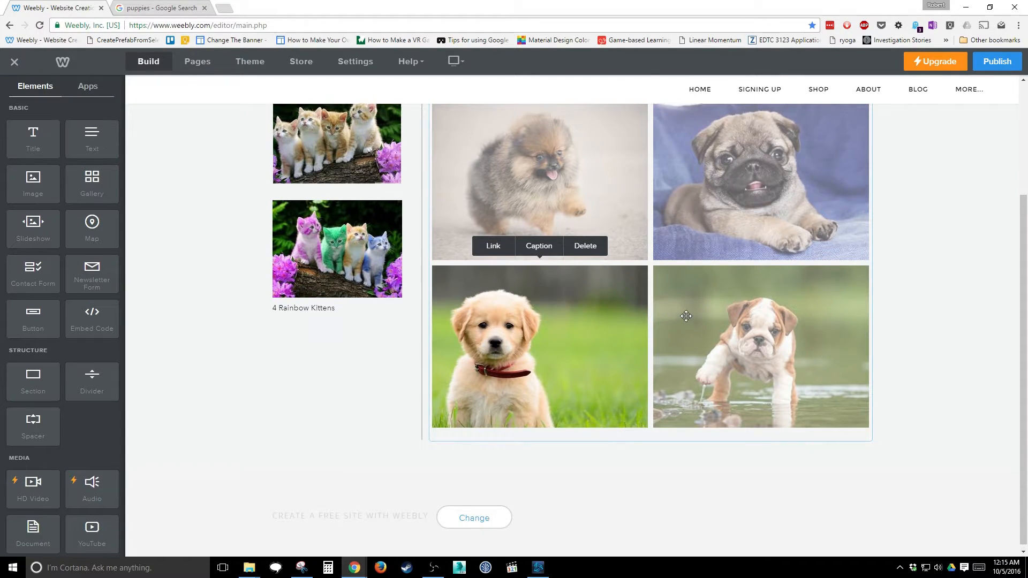
pyautogui.scroll(2, 691, 267)
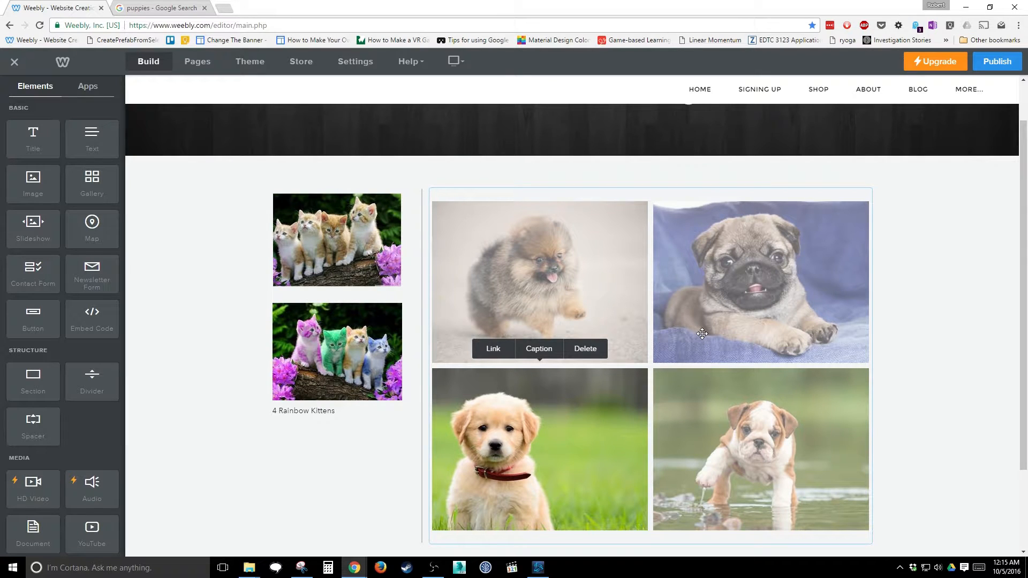
# Switch to Google Images, search for "banners" and look through the results.
pyautogui.click(177, 5)
pyautogui.click(182, 25)
pyautogui.scroll(2, 189, 79)
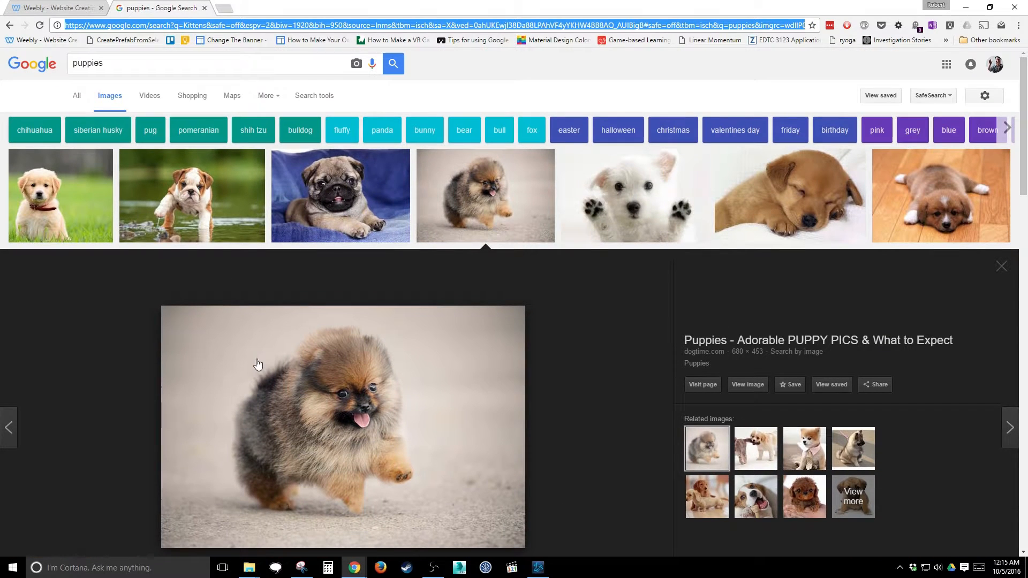
pyautogui.click(189, 64)
pyautogui.hotkey('ctrl', 'a')
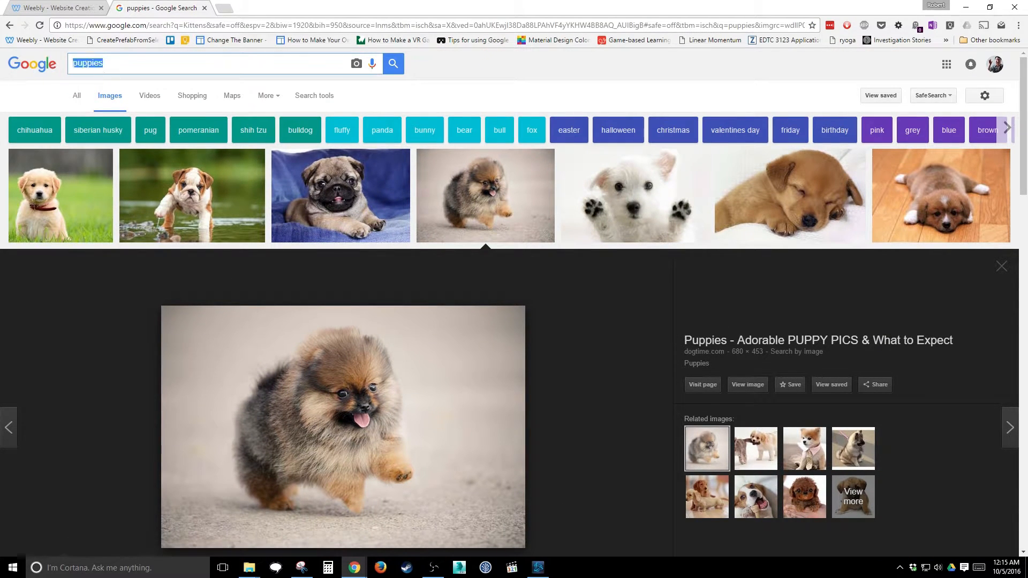
pyautogui.write('banners')
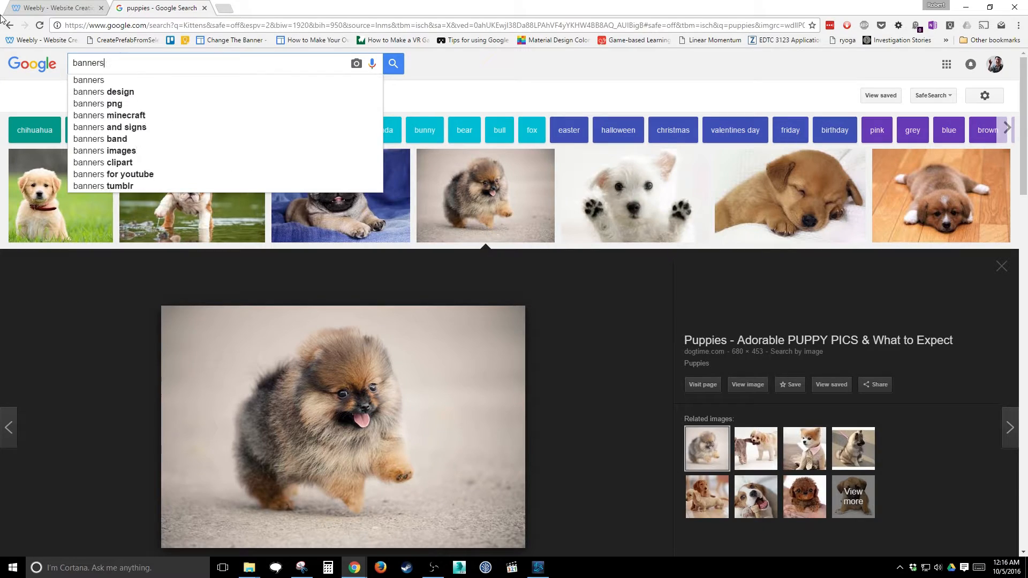
pyautogui.press('Return')
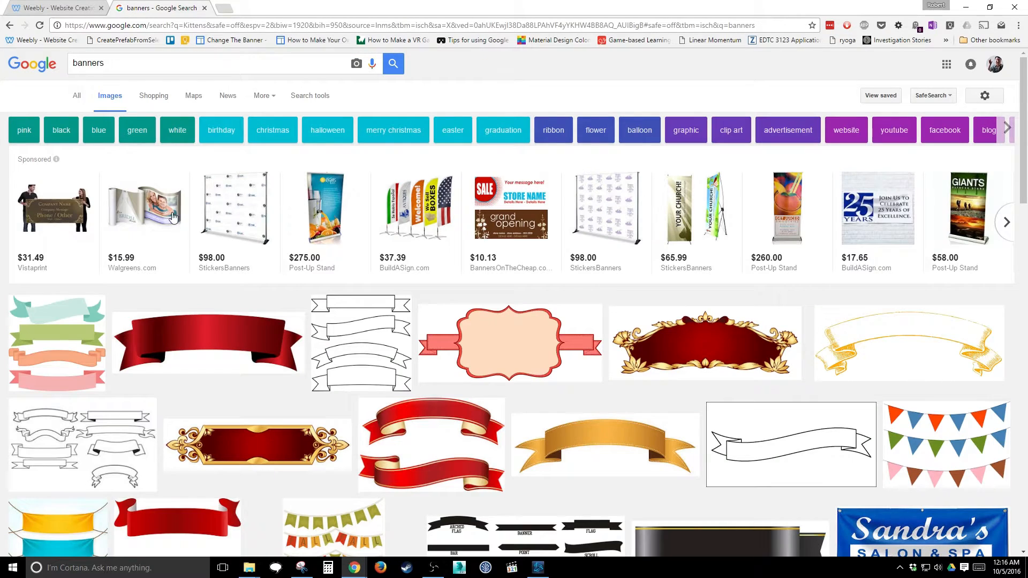
pyautogui.scroll(-2, 241, 328)
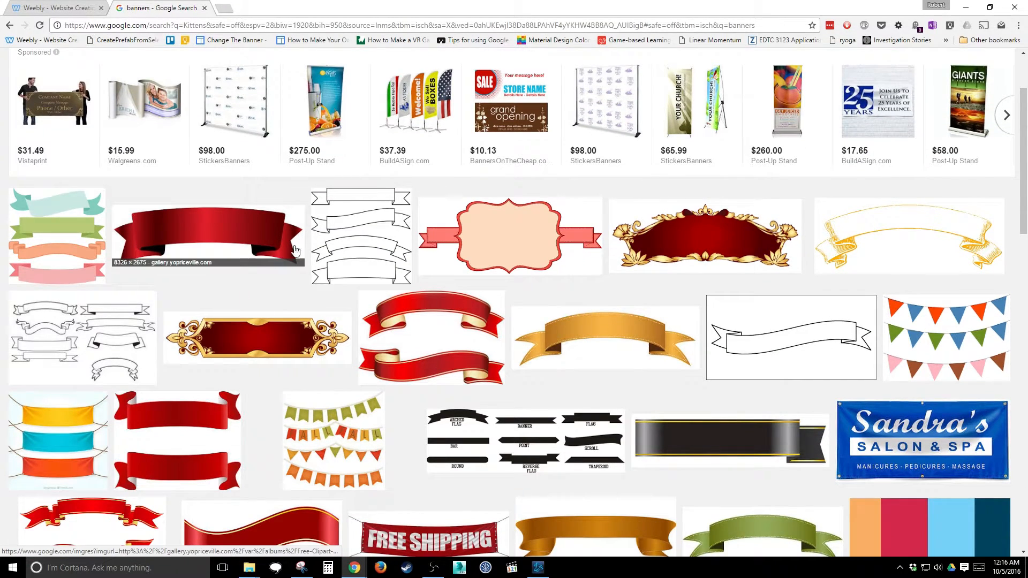
pyautogui.scroll(-5, 256, 232)
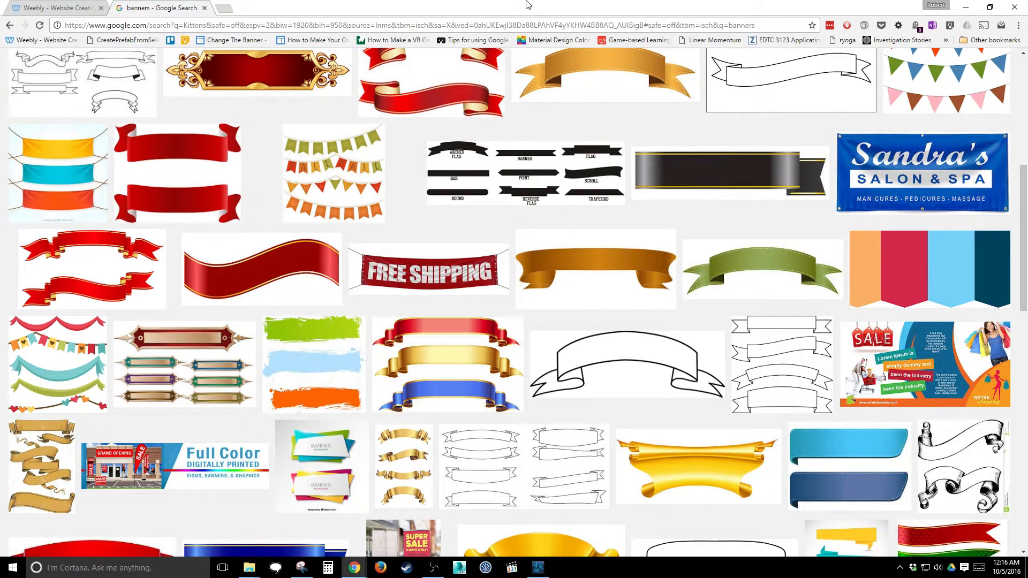
pyautogui.scroll(7, 528, 332)
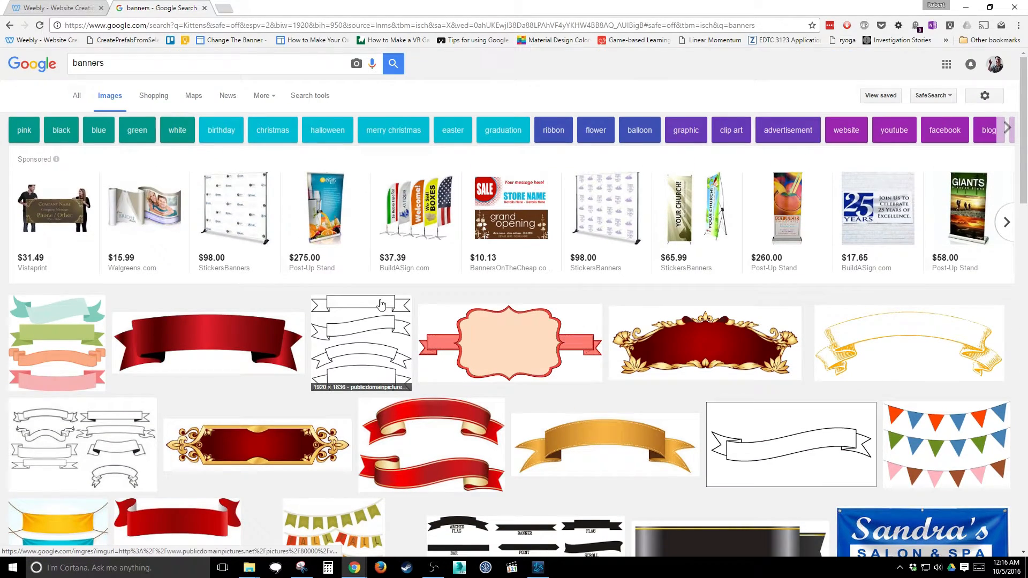
# Refine the image search to "banners web" and after that to "free banners web".
pyautogui.click(138, 68)
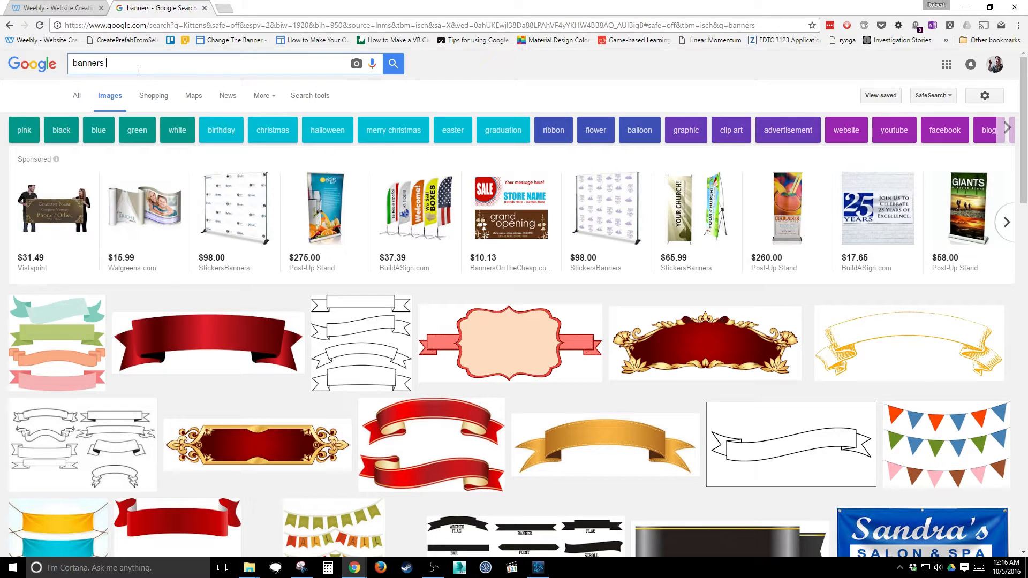
pyautogui.write('web')
pyautogui.press('Return')
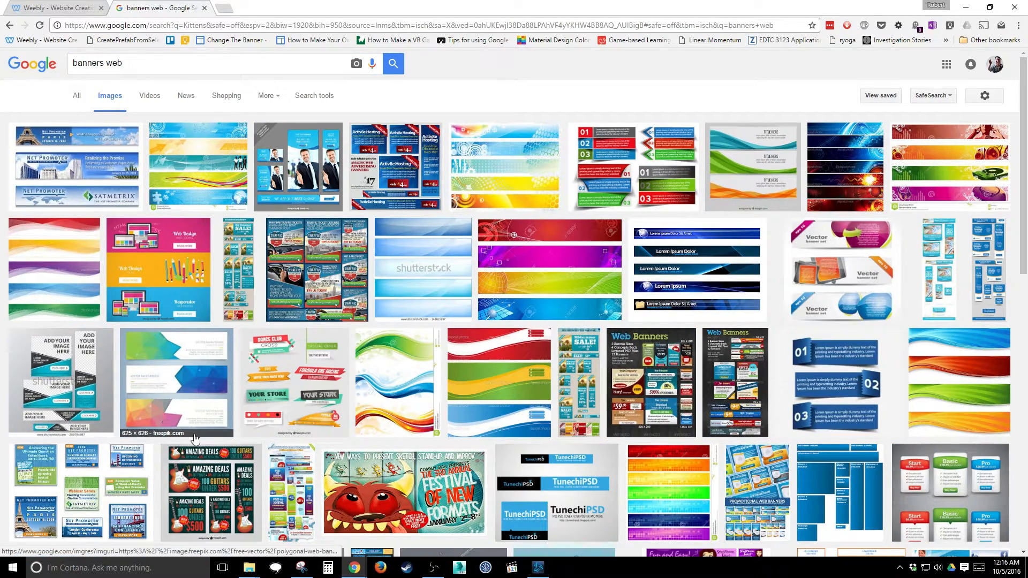
pyautogui.click(119, 63)
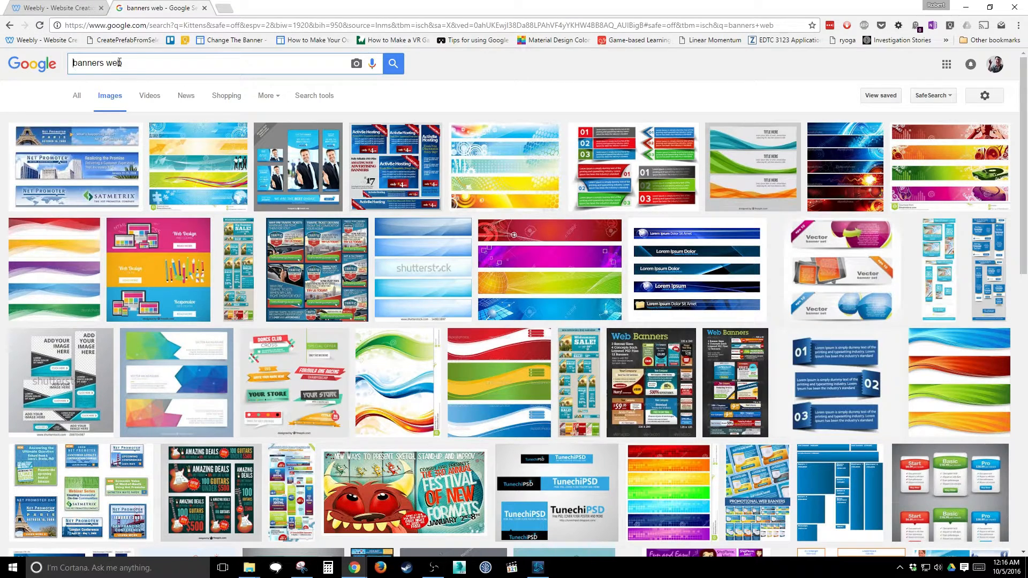
pyautogui.write('free')
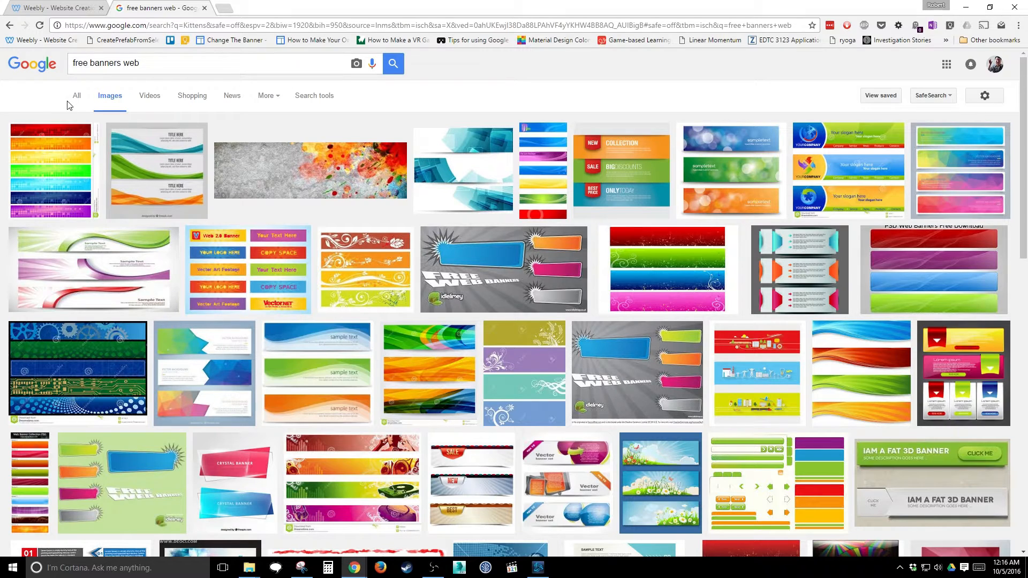
# Search Google Images for "birds" and move the browser window aside to uncover the desktop.
pyautogui.click(149, 70)
pyautogui.hotkey('ctrl', 'a')
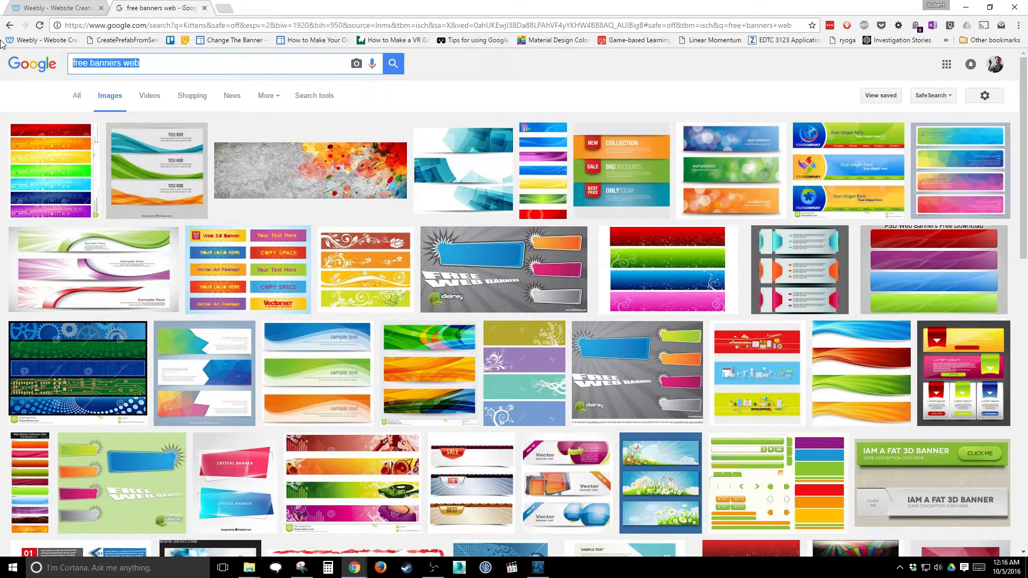
pyautogui.write('birds')
pyautogui.press('Return')
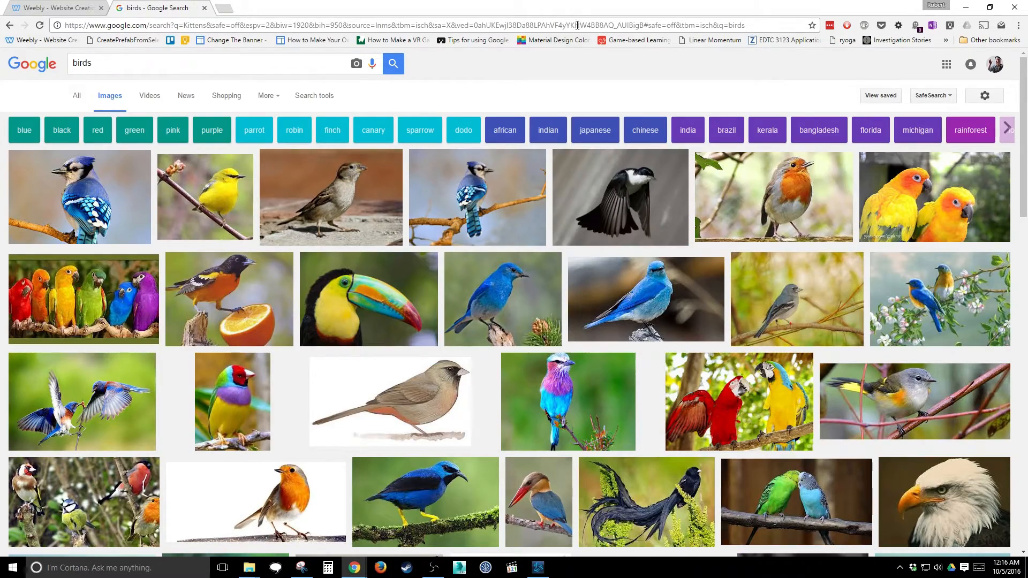
pyautogui.moveTo(581, 6); pyautogui.dragTo(693, 51)
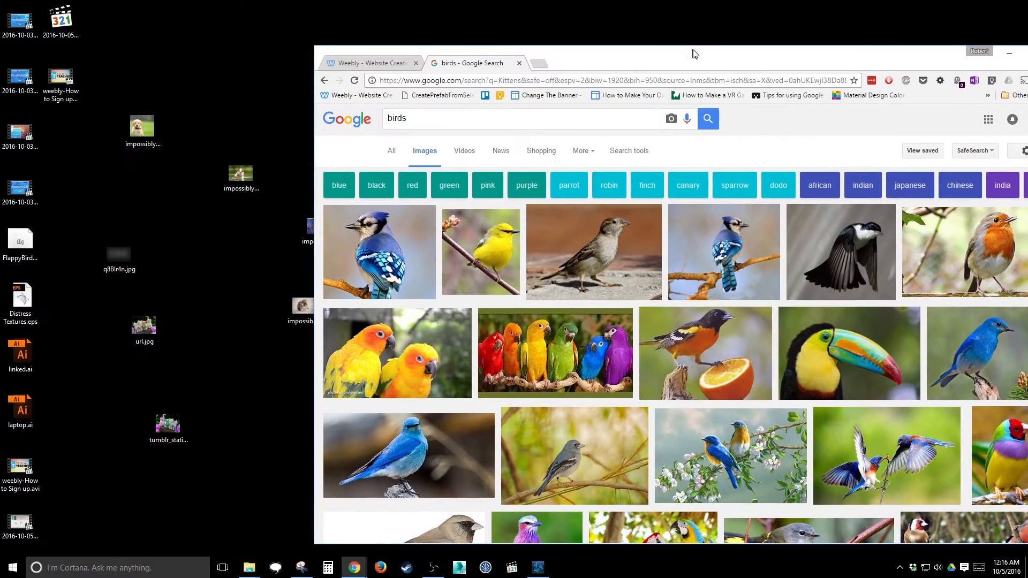
# Save the pictures of the two yellow-orange parrots, the large blue jay and the brown sparrow to the desktop.
pyautogui.moveTo(401, 345); pyautogui.dragTo(199, 82)
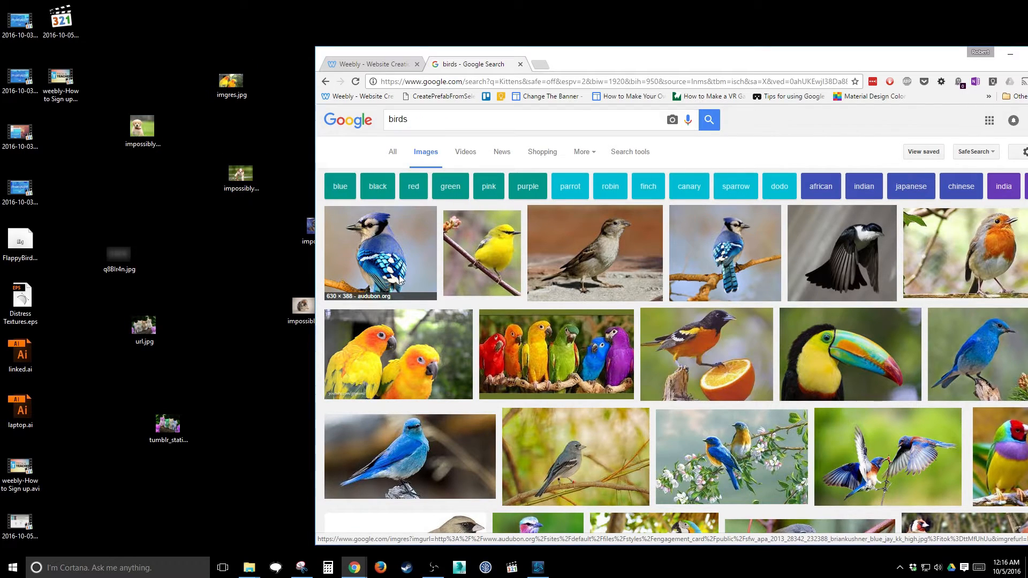
pyautogui.click(413, 298)
pyautogui.moveTo(414, 301); pyautogui.dragTo(270, 131)
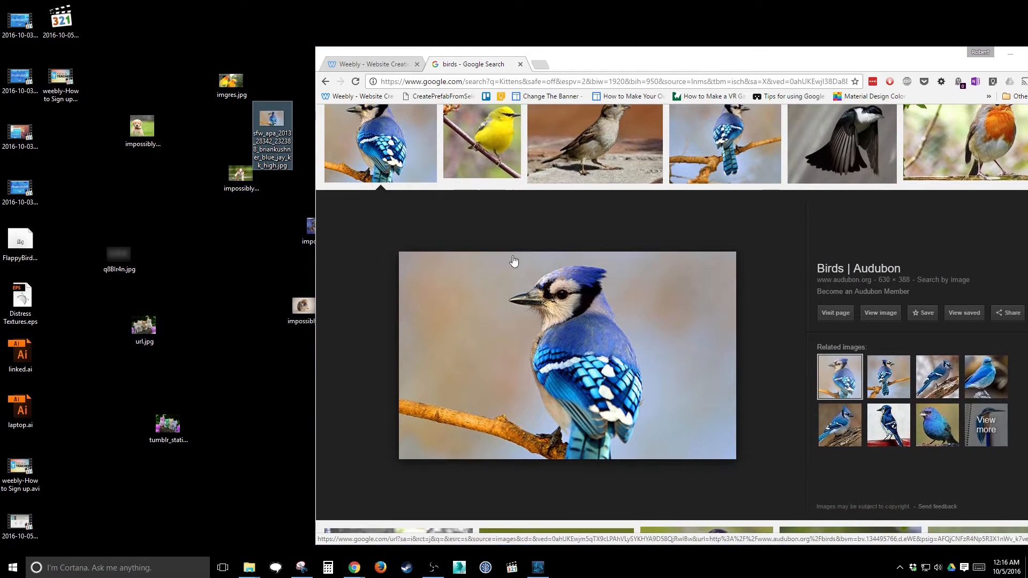
pyautogui.click(557, 159)
pyautogui.moveTo(553, 273); pyautogui.dragTo(283, 72)
# Save the second blue jay picture and the black bird with the white chest in flight to the desktop.
pyautogui.click(725, 145)
pyautogui.moveTo(568, 348); pyautogui.dragTo(253, 64)
pyautogui.scroll(-2, 568, 321)
pyautogui.click(843, 143)
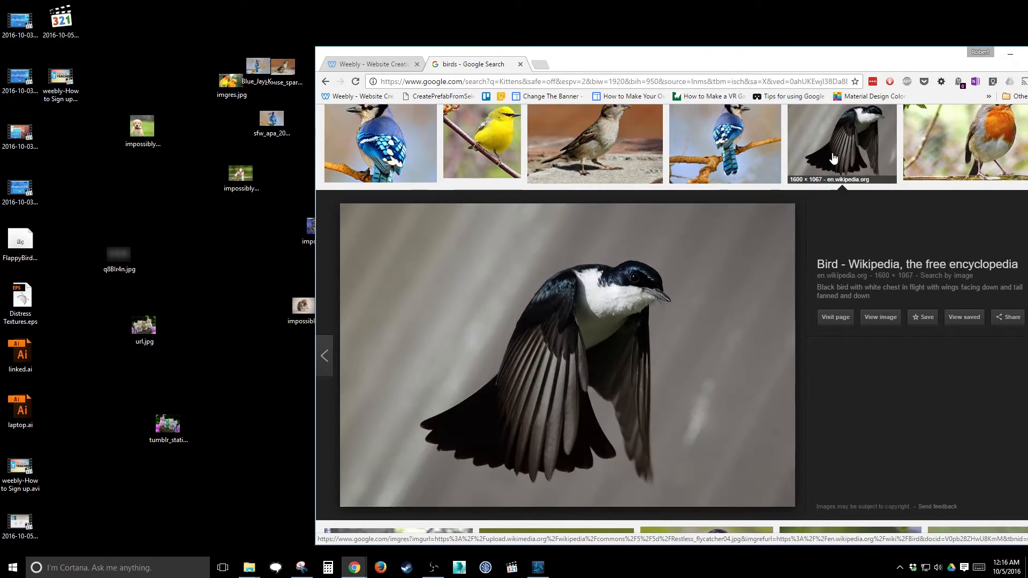
pyautogui.moveTo(567, 300); pyautogui.dragTo(238, 43)
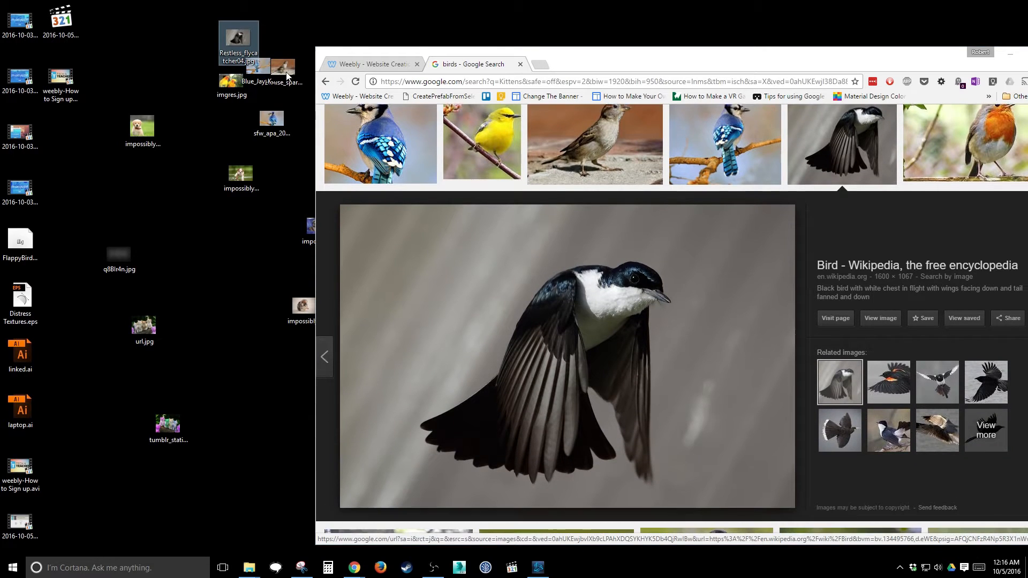
# Move the bulldog, pug and Pomeranian puppy picture files on the desktop away from the bird pictures.
pyautogui.moveTo(229, 173); pyautogui.dragTo(88, 197)
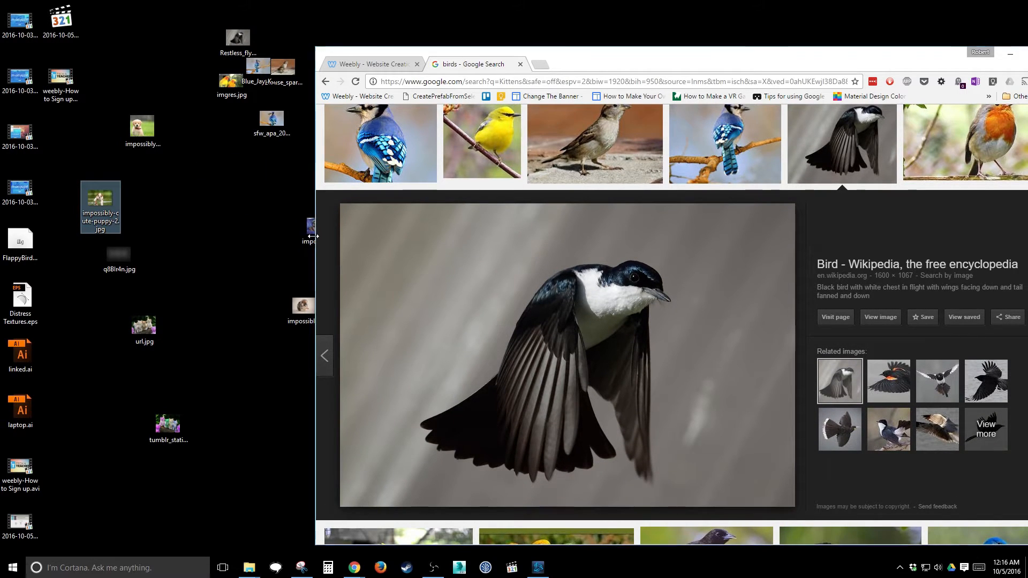
pyautogui.moveTo(315, 240); pyautogui.dragTo(75, 313)
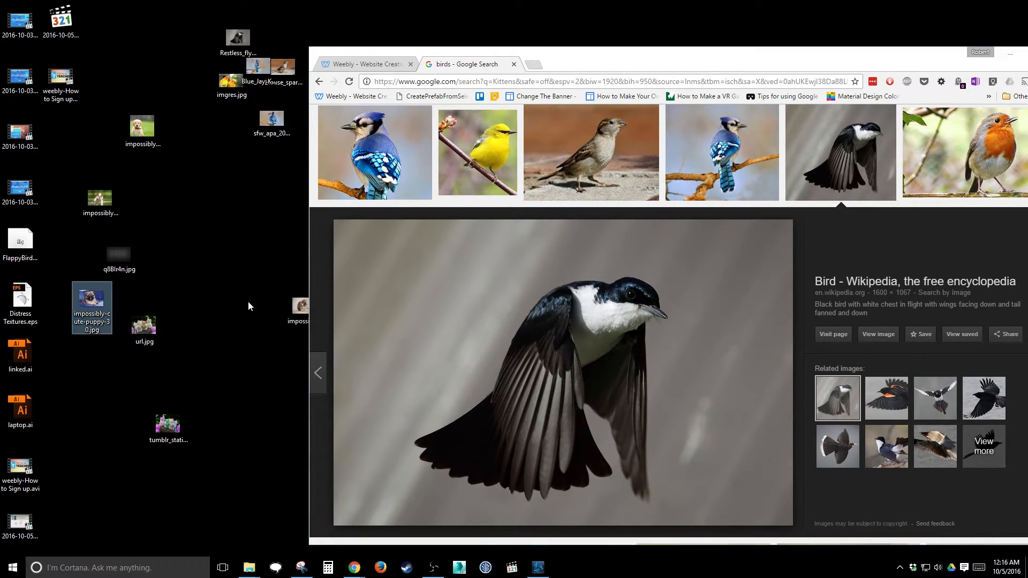
pyautogui.moveTo(304, 309); pyautogui.dragTo(71, 409)
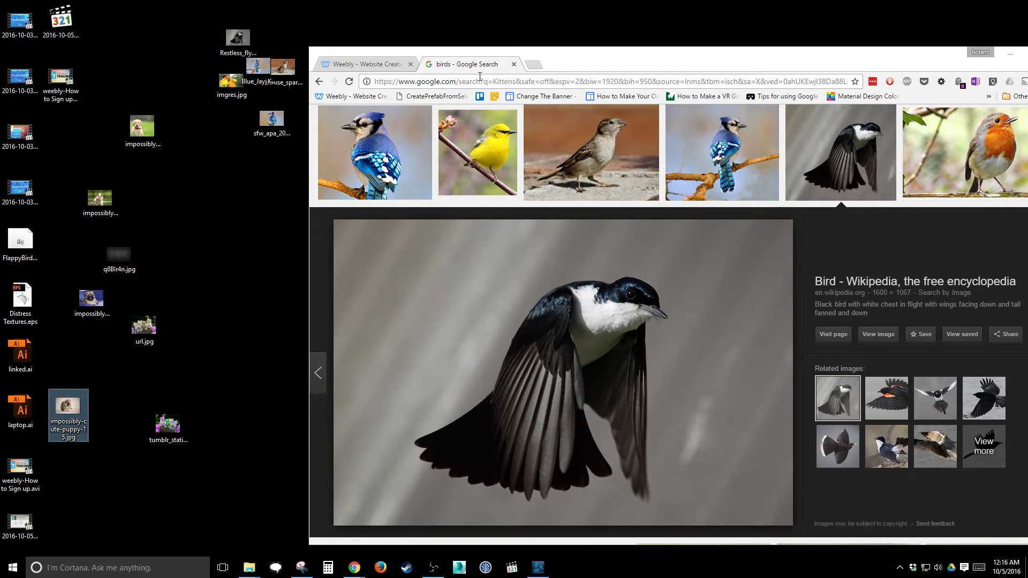
# Return to the Weebly editor and move the remaining puppy and kitten picture files on the desktop farther from the bird pictures.
pyautogui.click(368, 64)
pyautogui.moveTo(691, 60); pyautogui.dragTo(713, 46)
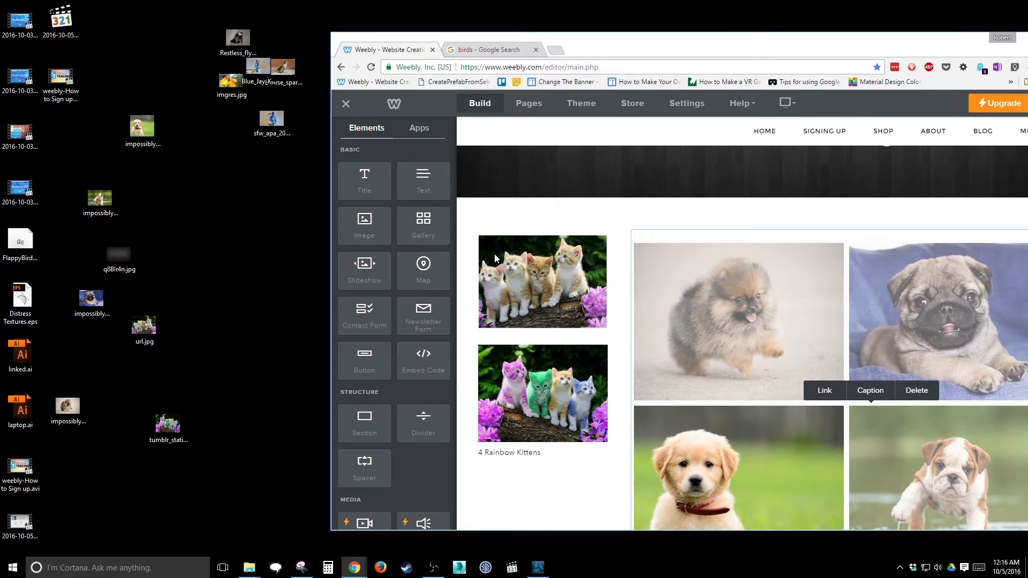
pyautogui.moveTo(180, 19); pyautogui.dragTo(292, 122)
pyautogui.moveTo(144, 131); pyautogui.dragTo(112, 434)
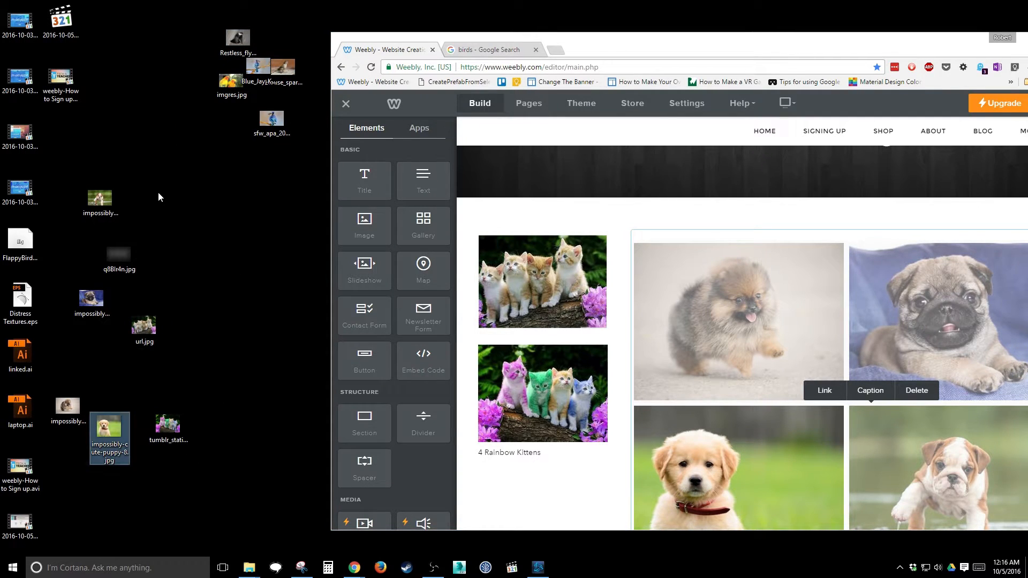
pyautogui.moveTo(172, 181); pyautogui.dragTo(85, 308)
pyautogui.moveTo(84, 219); pyautogui.dragTo(58, 288)
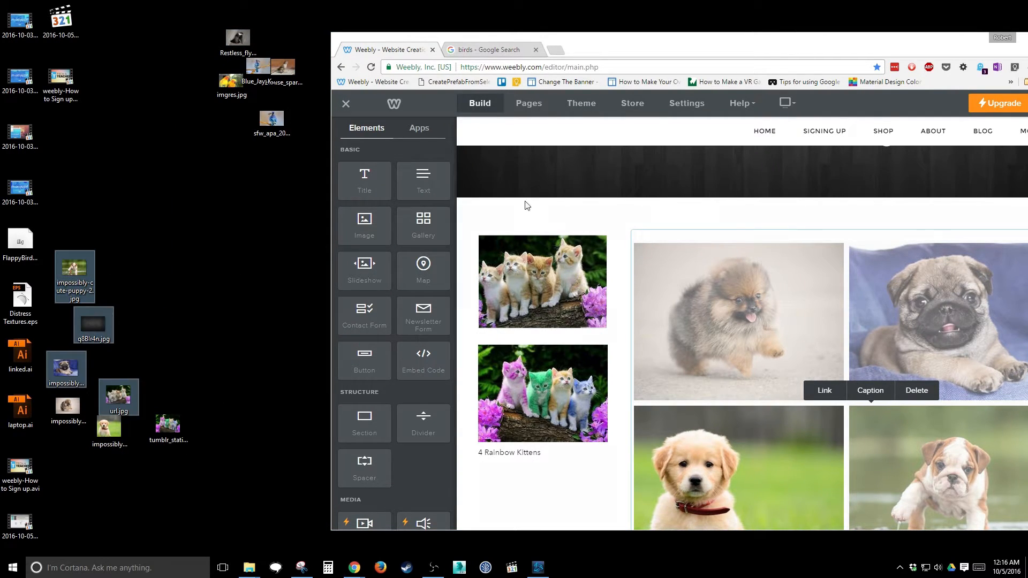
# Reposition and enlarge the browser window, and insert a slideshow in the Simple Slideshow style above the kitten pictures and puppy gallery.
pyautogui.moveTo(644, 52); pyautogui.dragTo(542, 28)
pyautogui.scroll(2, 525, 346)
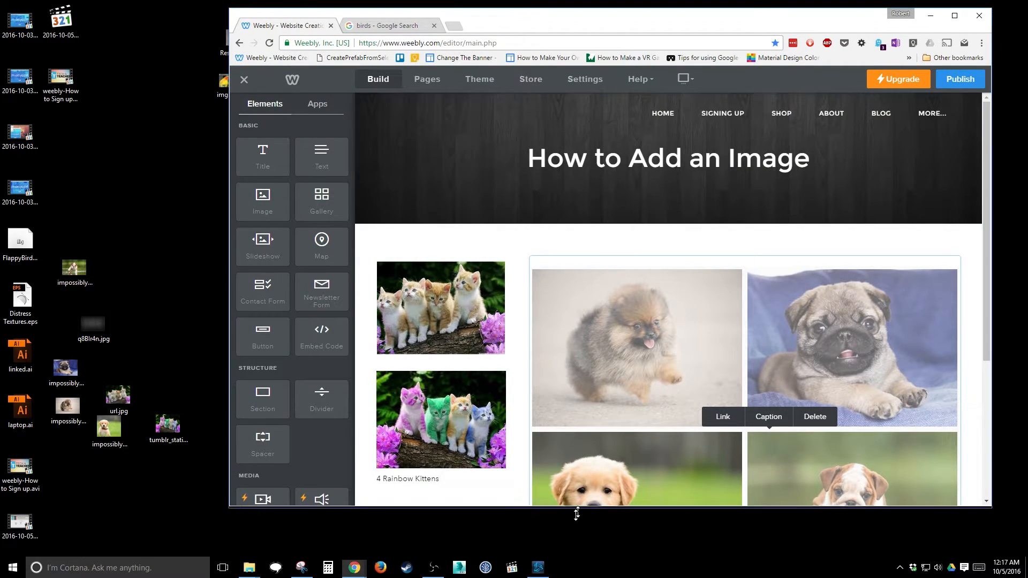
pyautogui.moveTo(574, 507); pyautogui.dragTo(545, 557)
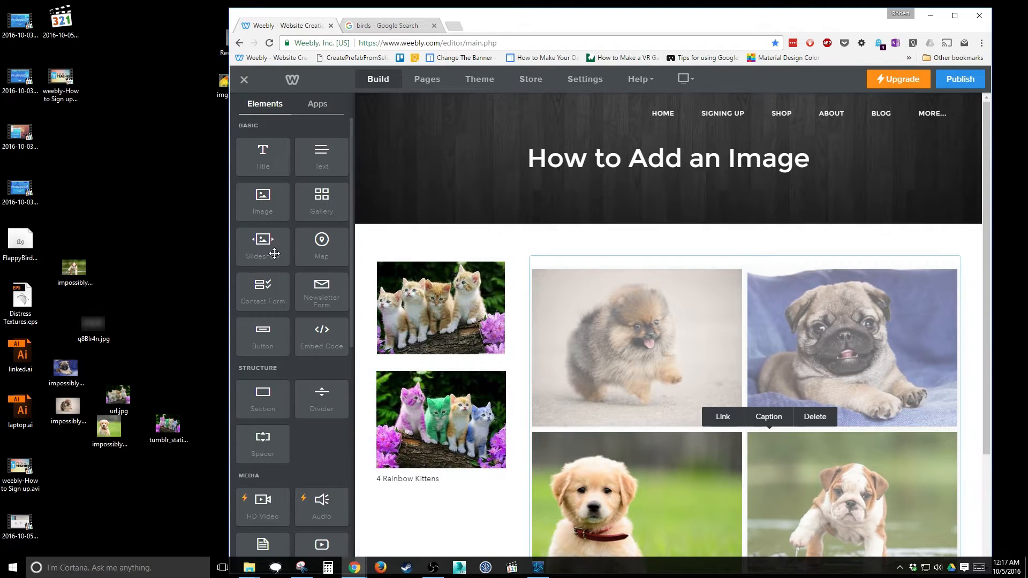
pyautogui.moveTo(245, 238); pyautogui.dragTo(650, 251)
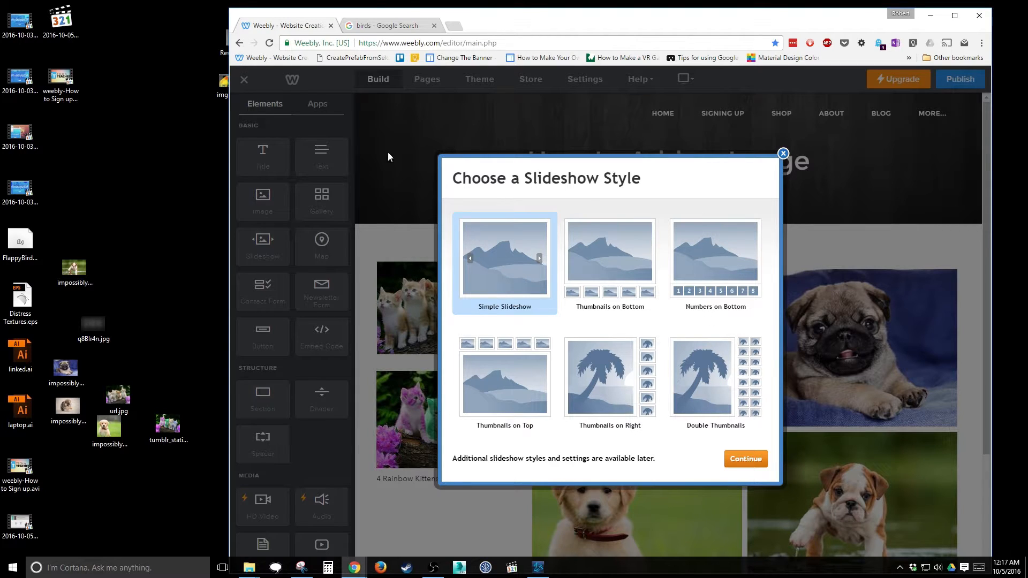
pyautogui.click(766, 465)
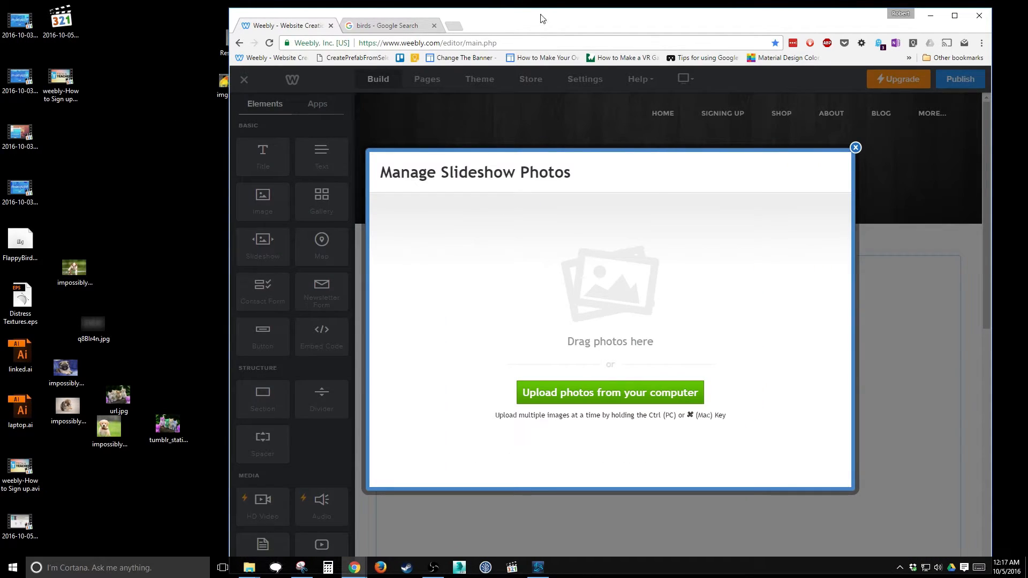
# Add the blue jay, sparrow and parrot pictures from the desktop to the slideshow, maximize the browser window and save the photos.
pyautogui.moveTo(541, 18); pyautogui.dragTo(638, 35)
pyautogui.moveTo(188, 31); pyautogui.dragTo(750, 321)
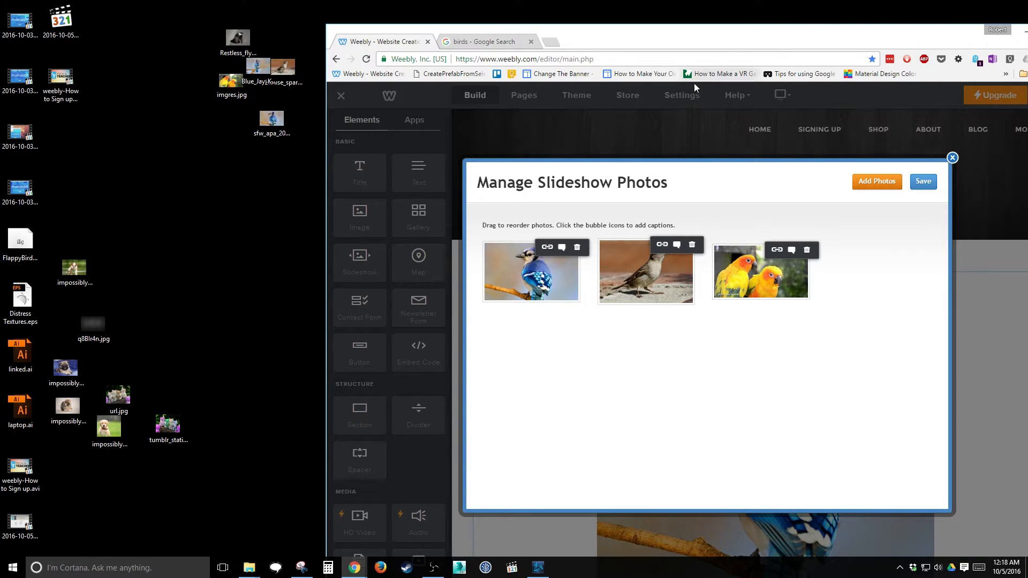
pyautogui.moveTo(737, 35); pyautogui.dragTo(633, 9)
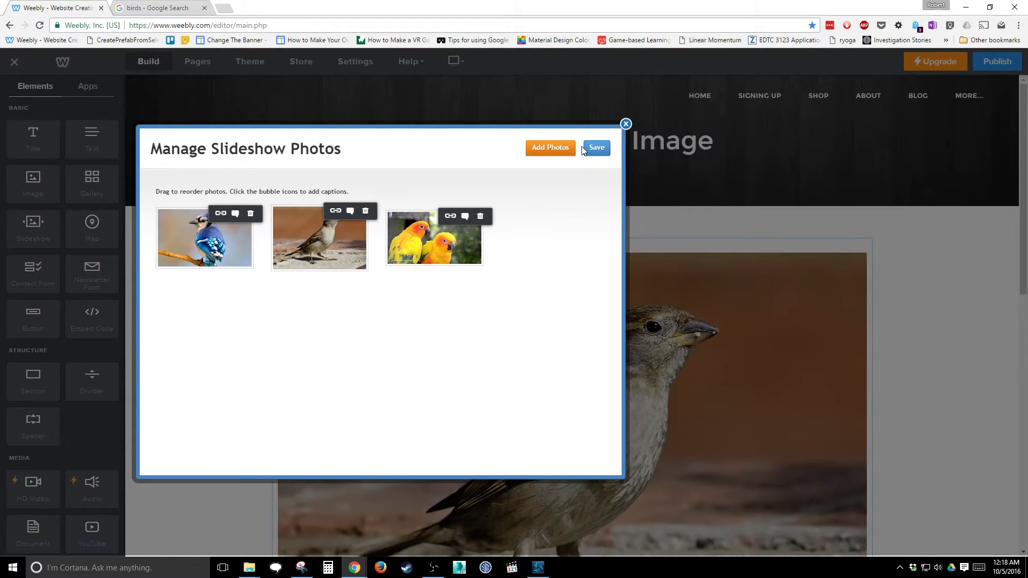
pyautogui.click(597, 148)
# Advance the slideshow to the parrots picture and examine the slideshow's transition, navigation, speed, spacing and caption options.
pyautogui.scroll(-3, 927, 293)
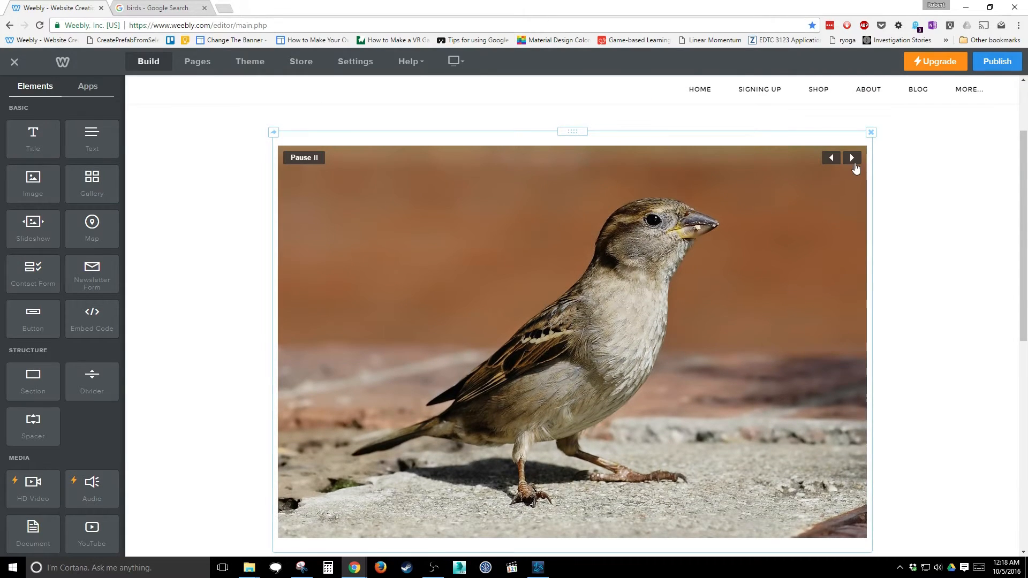
pyautogui.click(852, 157)
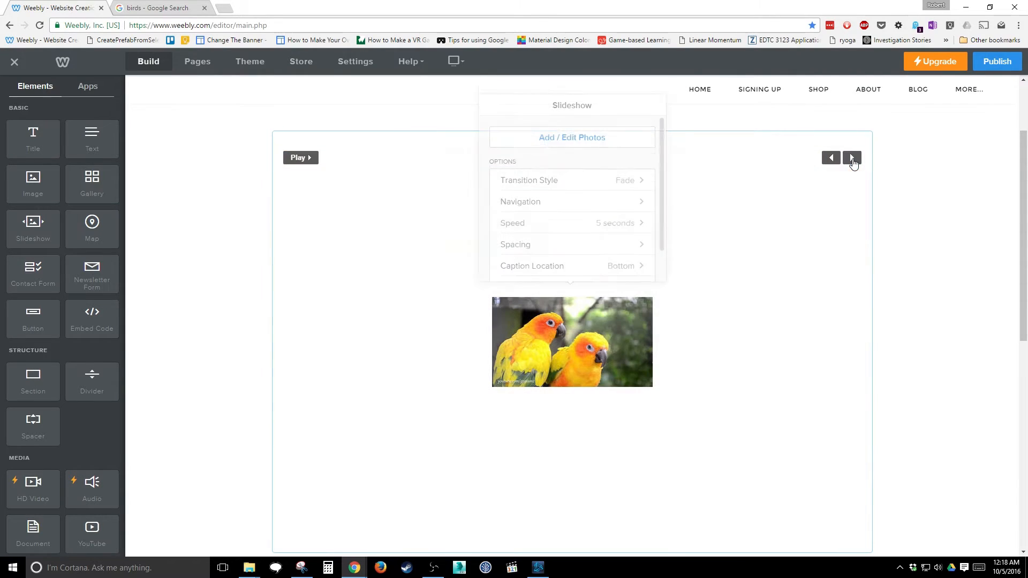
pyautogui.click(930, 258)
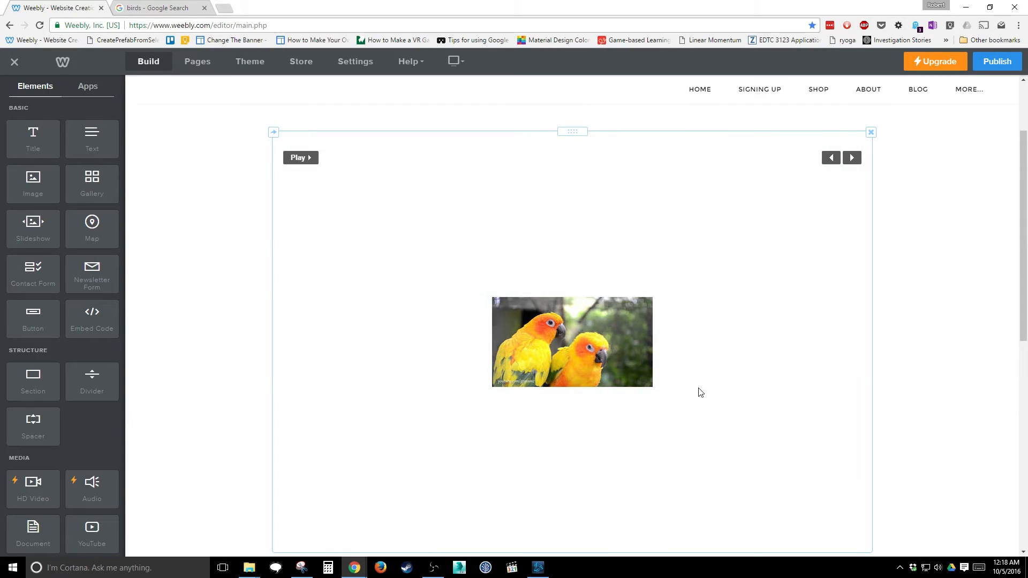
pyautogui.scroll(-3, 725, 346)
pyautogui.click(793, 317)
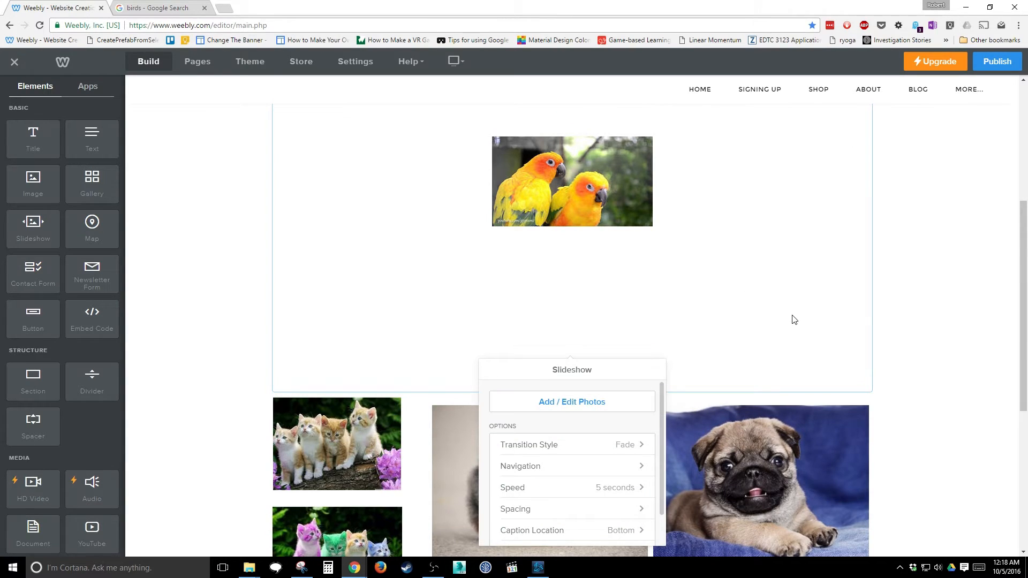
pyautogui.scroll(4, 793, 321)
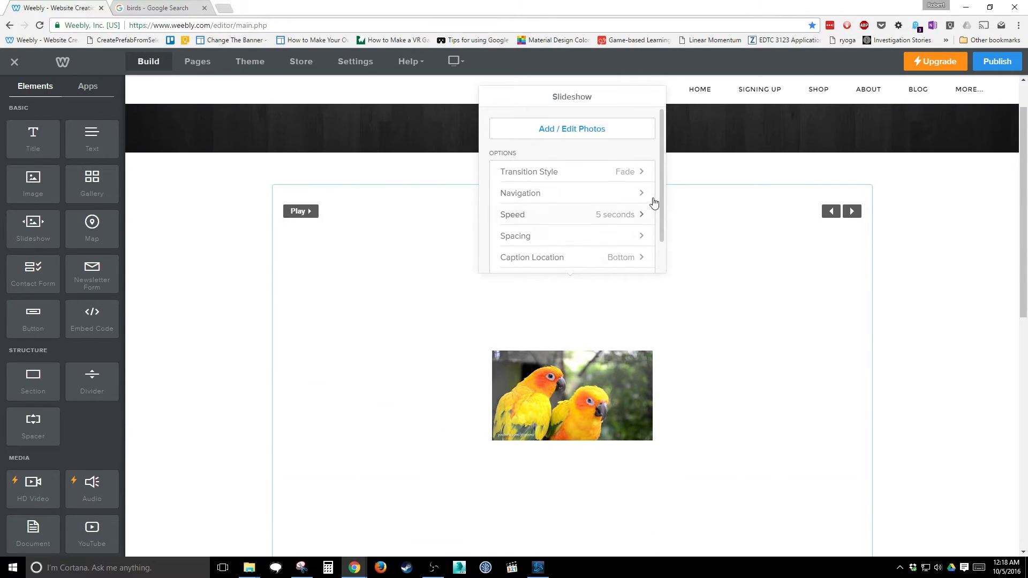
pyautogui.scroll(-4, 898, 346)
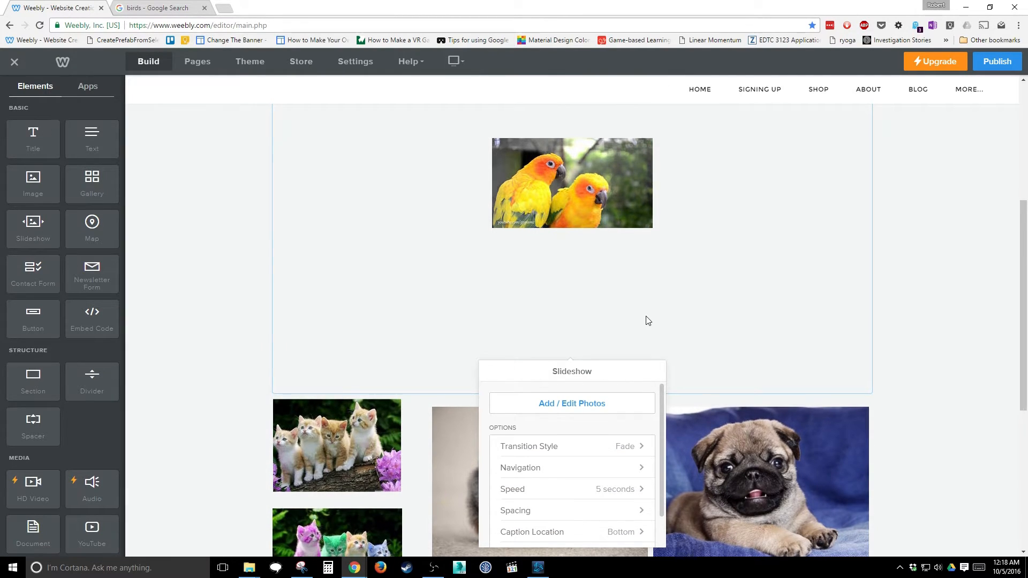
pyautogui.scroll(3, 647, 324)
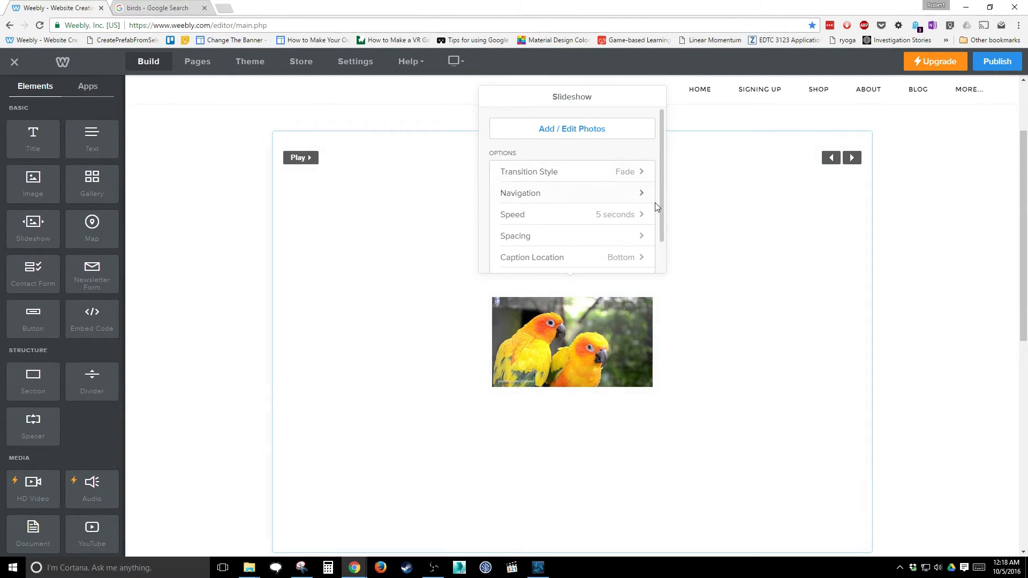
pyautogui.scroll(-1, 662, 203)
pyautogui.click(260, 222)
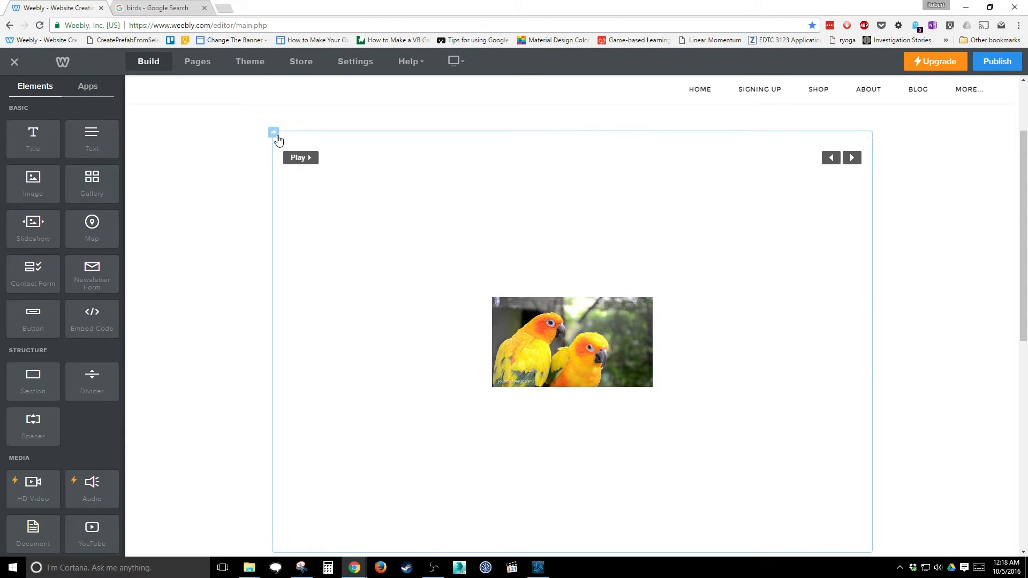
# Cycle through the slideshow pictures and examine how their differing sizes fit the page above the kittens and puppies.
pyautogui.moveTo(277, 135)
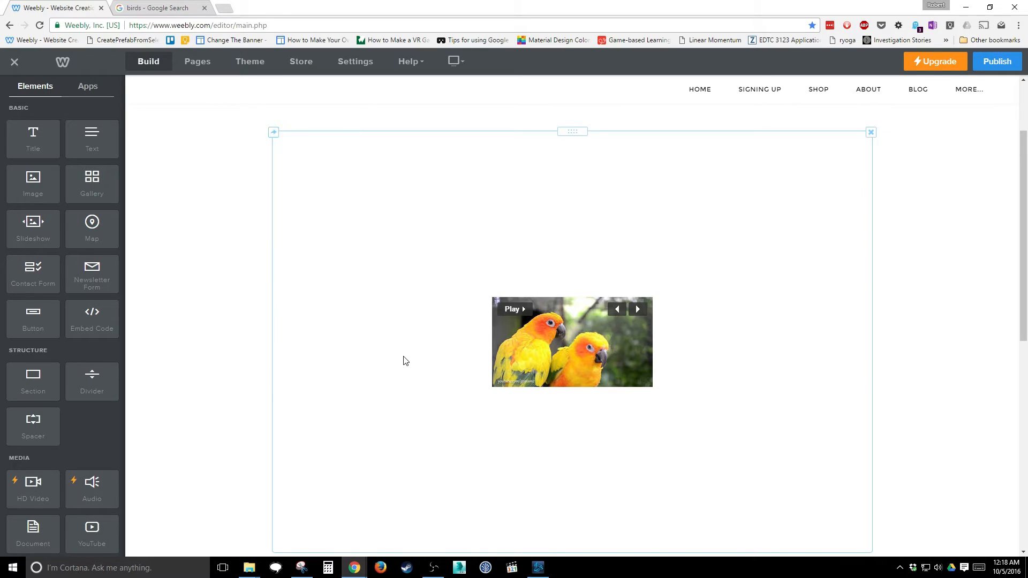
pyautogui.scroll(-4, 461, 352)
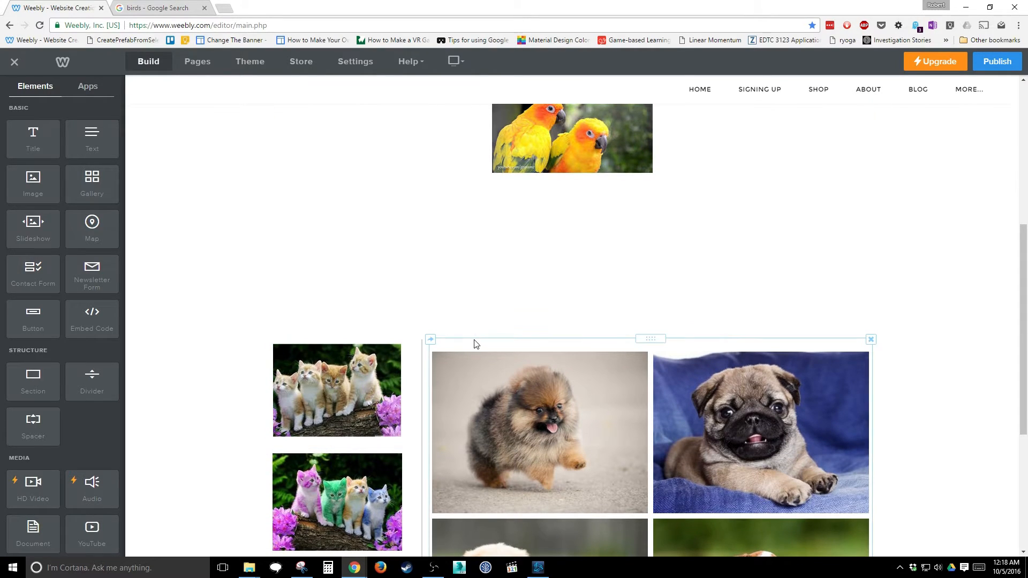
pyautogui.scroll(2, 653, 318)
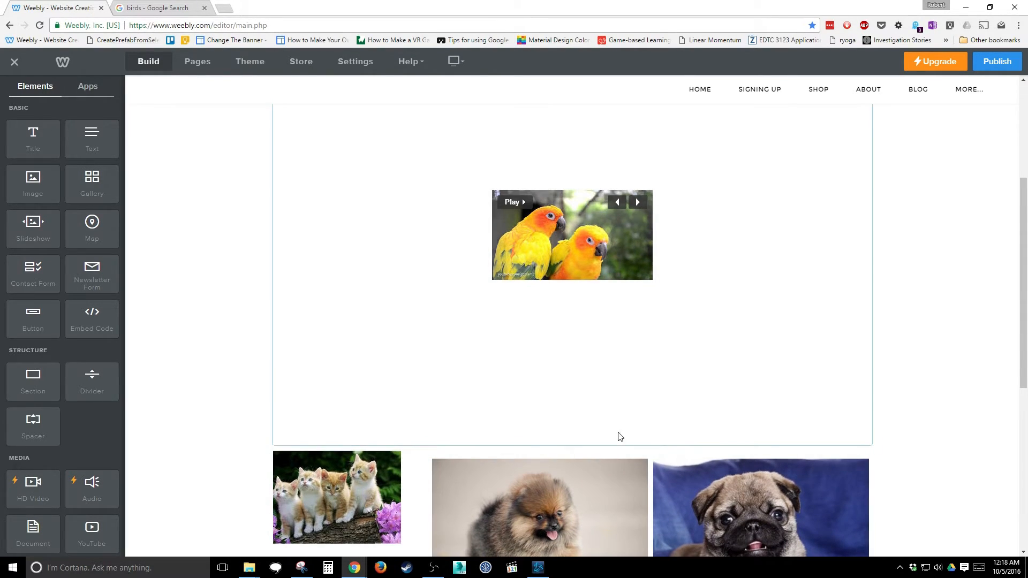
pyautogui.scroll(2, 649, 388)
pyautogui.click(639, 363)
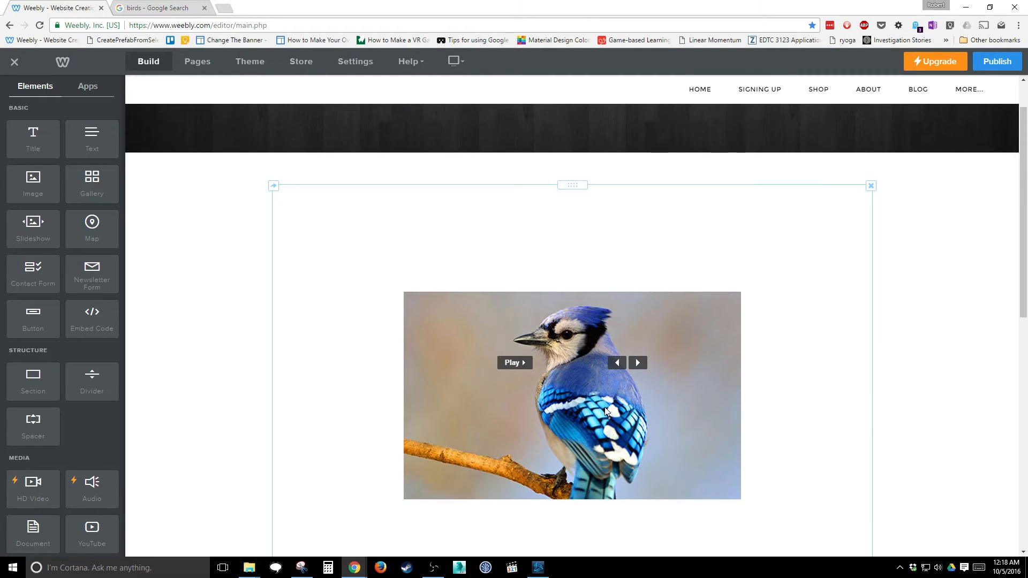
pyautogui.click(637, 363)
pyautogui.click(638, 364)
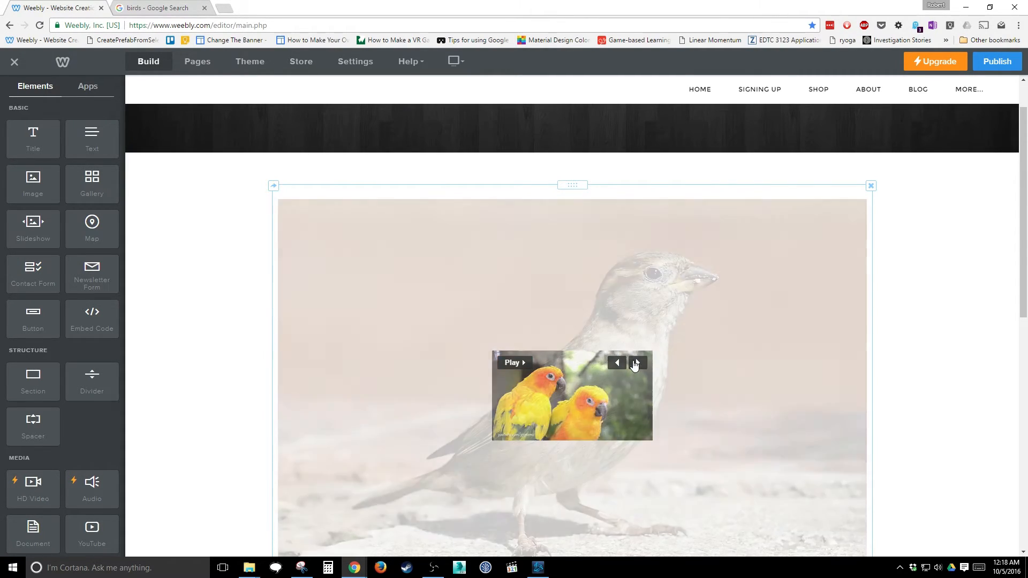
pyautogui.scroll(-2, 635, 364)
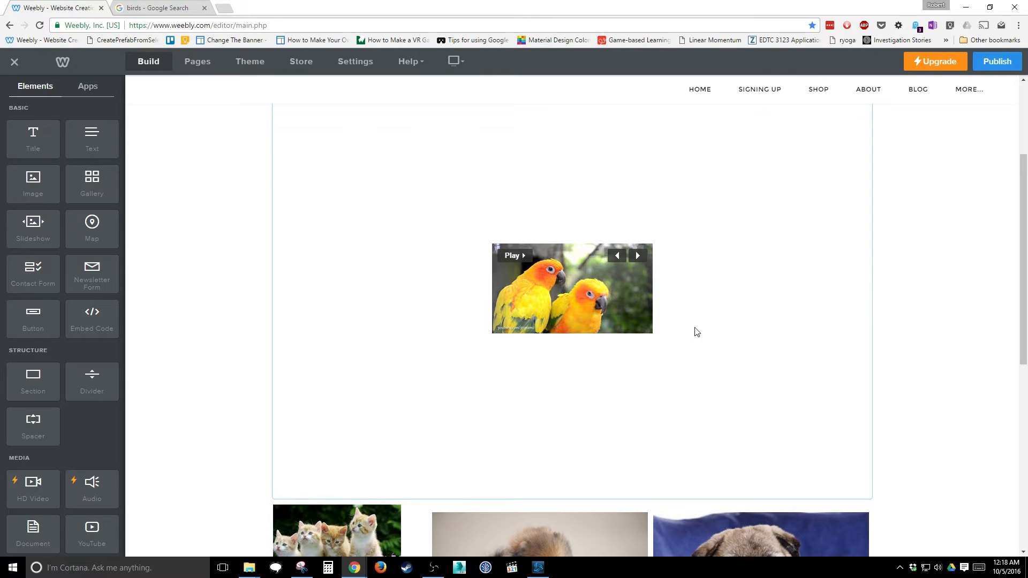
pyautogui.scroll(3, 695, 443)
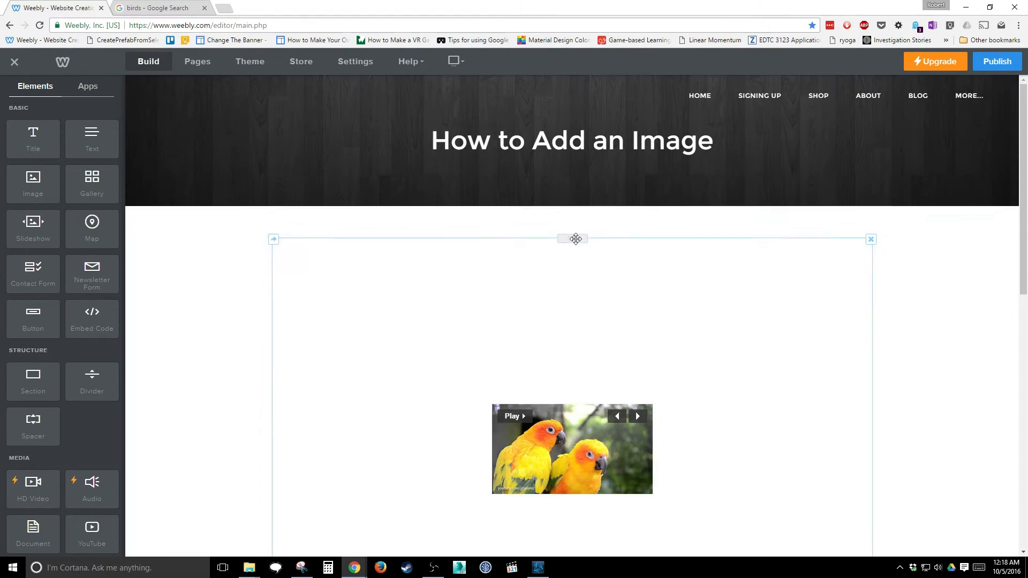
pyautogui.scroll(-4, 725, 350)
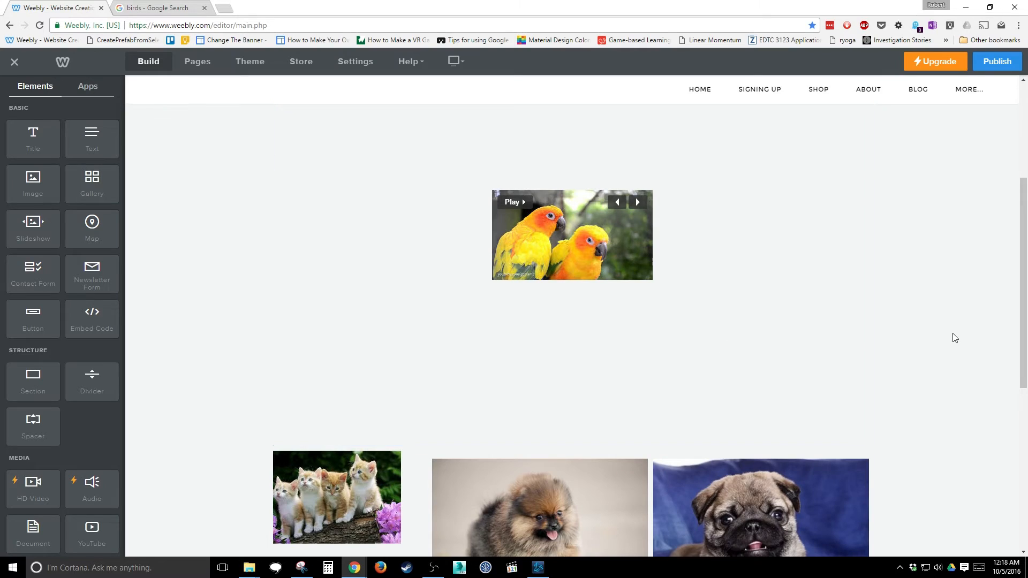
pyautogui.scroll(4, 952, 337)
# Examine the slideshow's photo manager for reordering and captions, close it and look over the whole page.
pyautogui.click(762, 436)
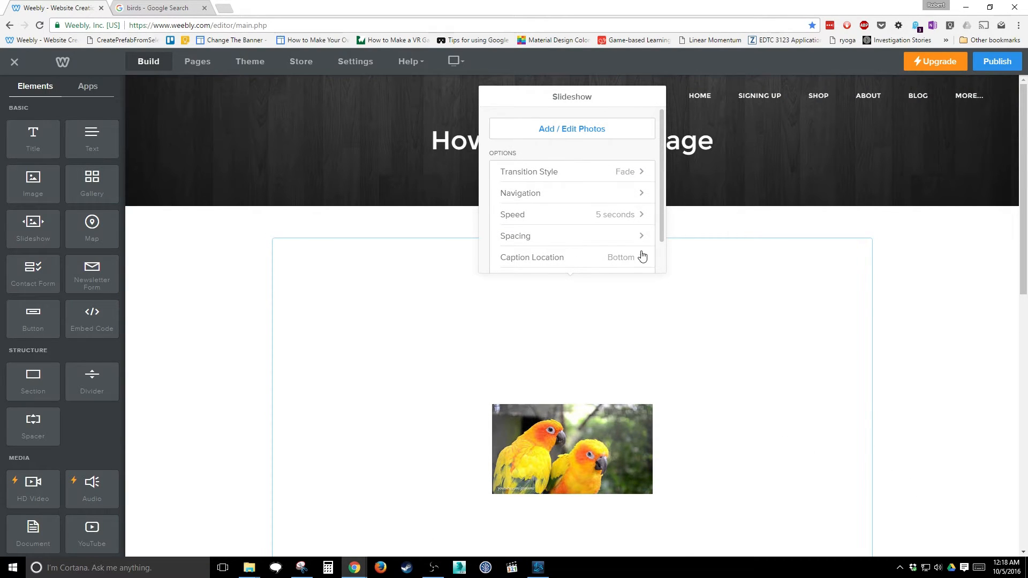
pyautogui.click(518, 133)
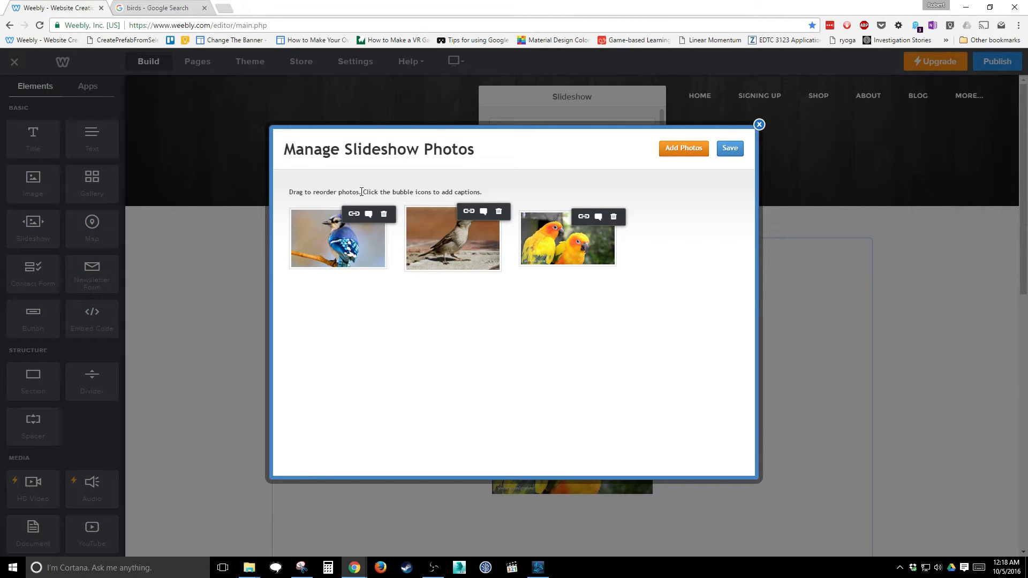
pyautogui.moveTo(315, 227)
pyautogui.mouseDown()
pyautogui.moveTo(402, 246)
pyautogui.moveTo(305, 219)
pyautogui.moveTo(314, 226)
pyautogui.mouseUp()
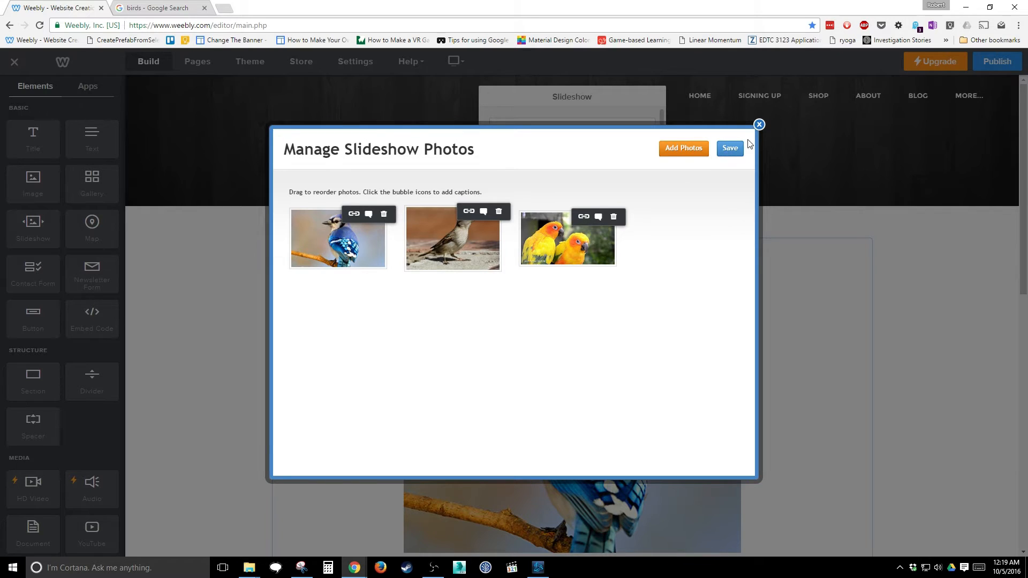
pyautogui.click(760, 125)
pyautogui.scroll(-7, 828, 385)
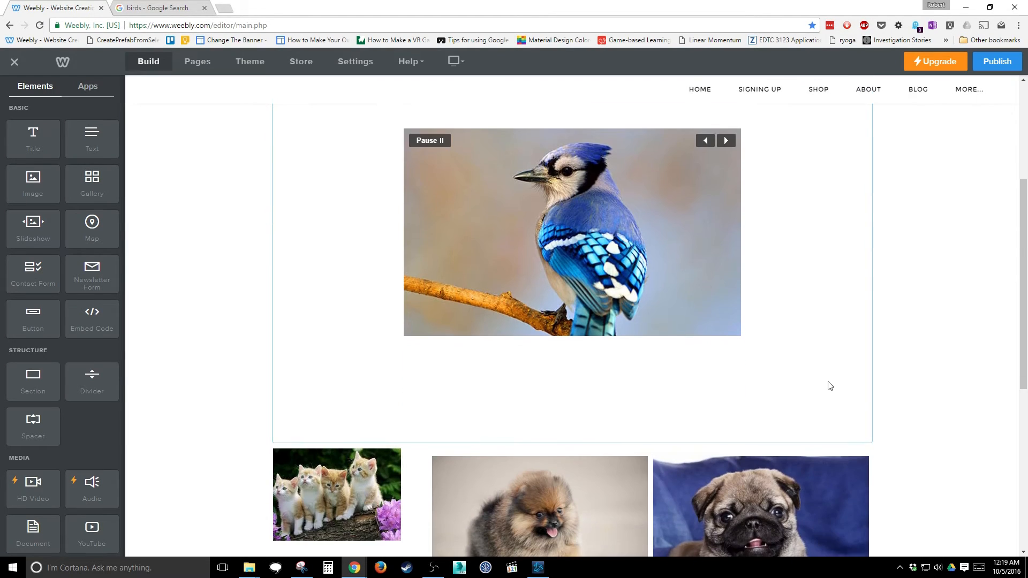
pyautogui.scroll(-3, 828, 386)
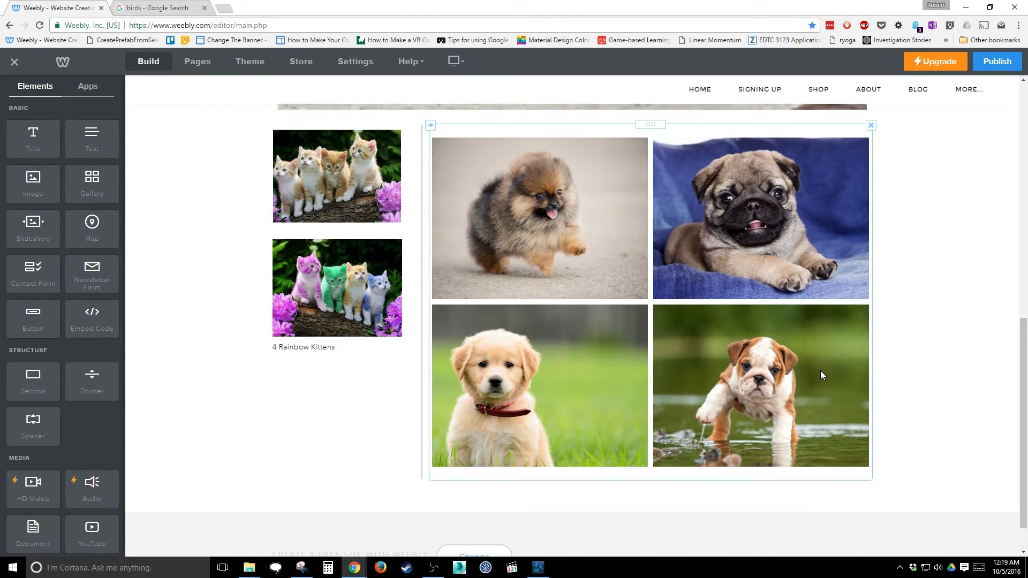
pyautogui.scroll(4, 619, 306)
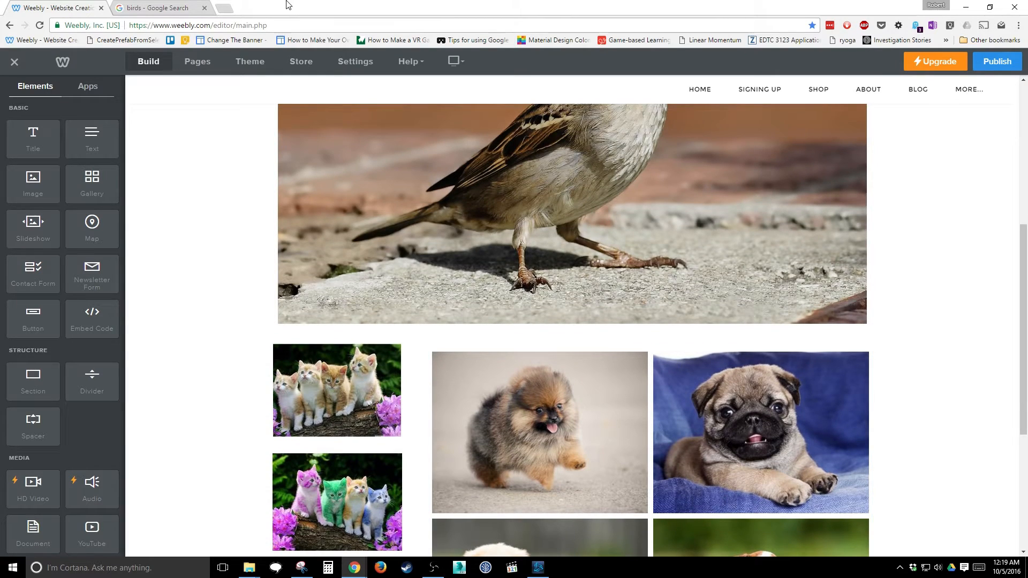
# Search Google for slider image templates and move the browser window aside to uncover part of the desktop.
pyautogui.click(181, 6)
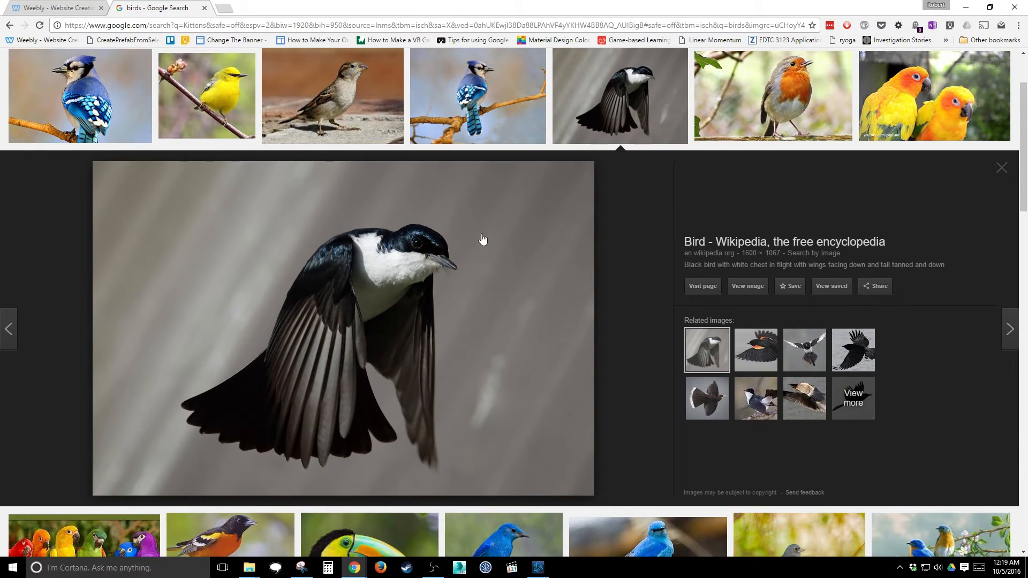
pyautogui.scroll(2, 482, 240)
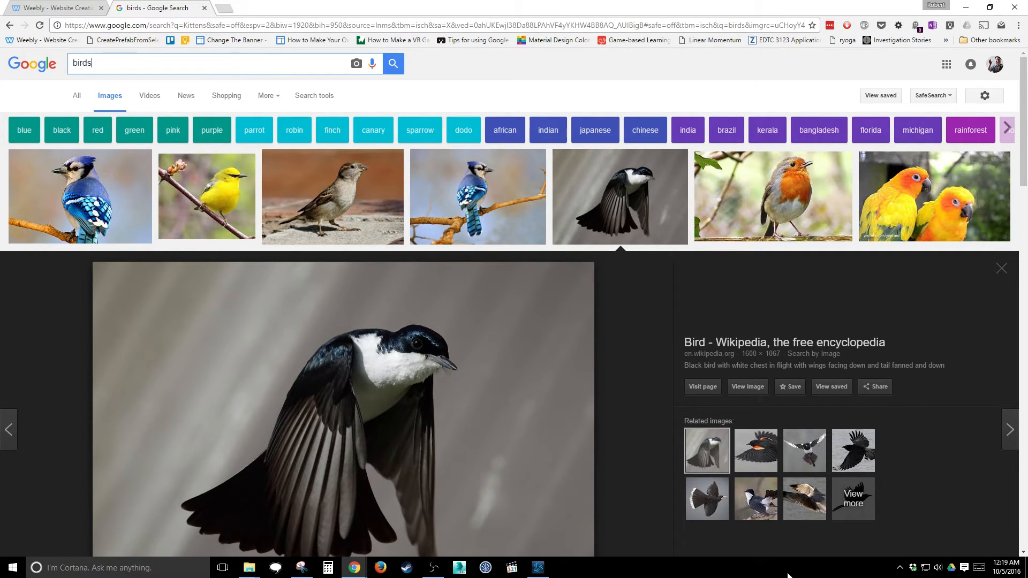
pyautogui.moveTo(344, 7); pyautogui.dragTo(645, 84)
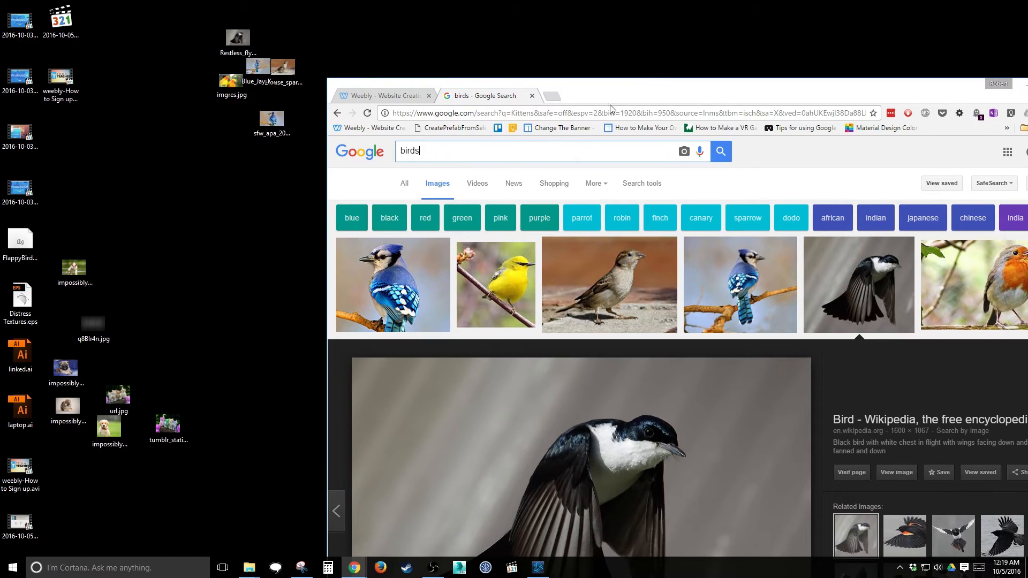
pyautogui.write('slider image templates')
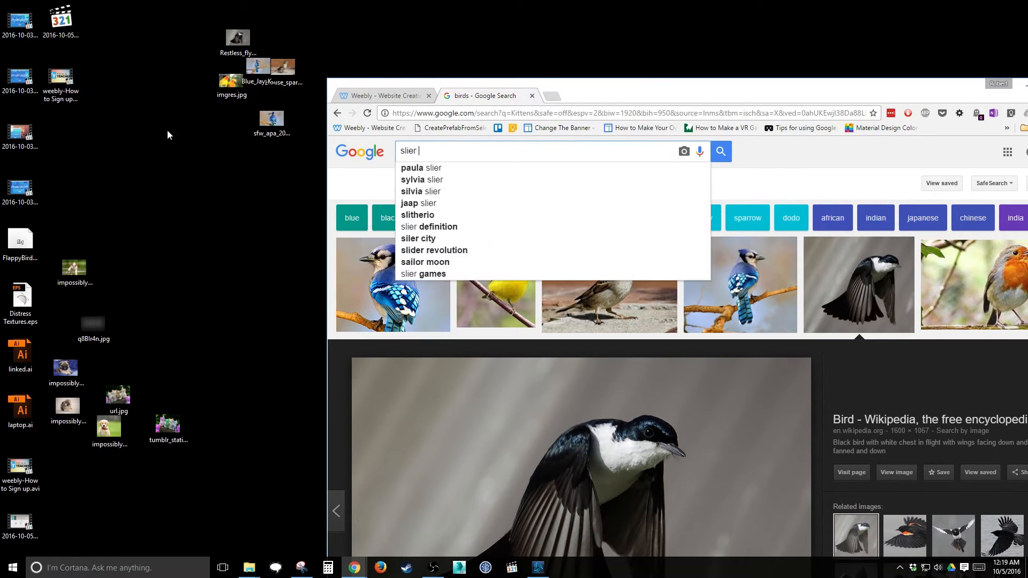
pyautogui.press('Return')
pyautogui.moveTo(777, 88); pyautogui.dragTo(744, 28)
pyautogui.scroll(-5, 603, 452)
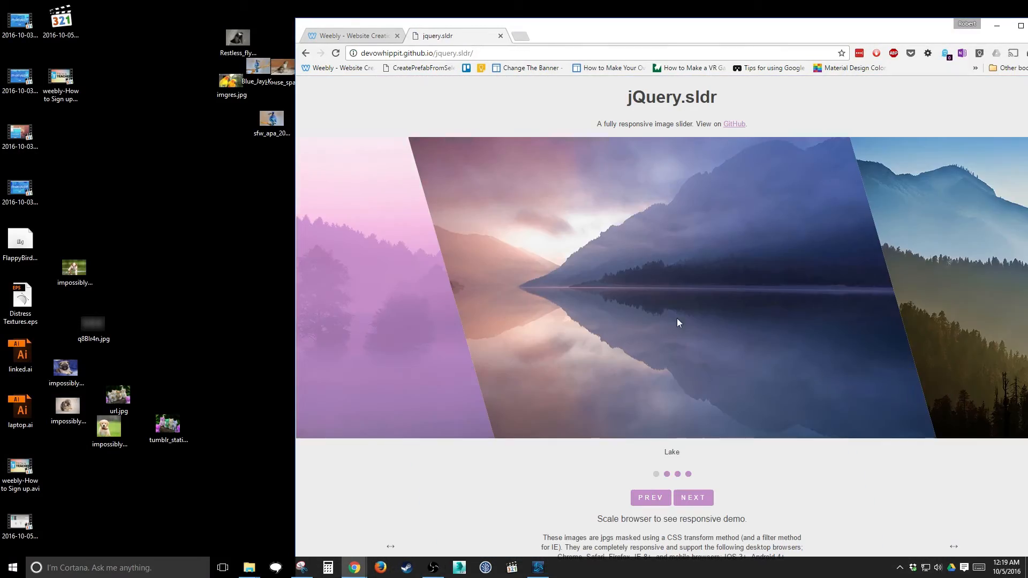
# Examine the jQuery.sldr and angular-carousel demos linked from the article on free responsive jQuery image sliders.
pyautogui.click(668, 474)
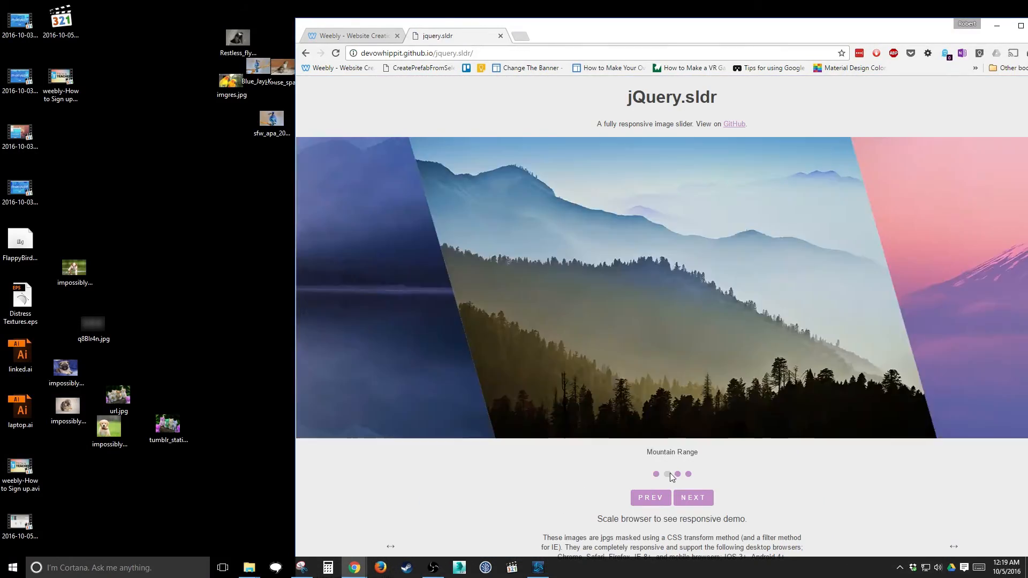
pyautogui.click(657, 474)
pyautogui.click(306, 53)
pyautogui.scroll(-15, 533, 444)
pyautogui.scroll(15, 532, 444)
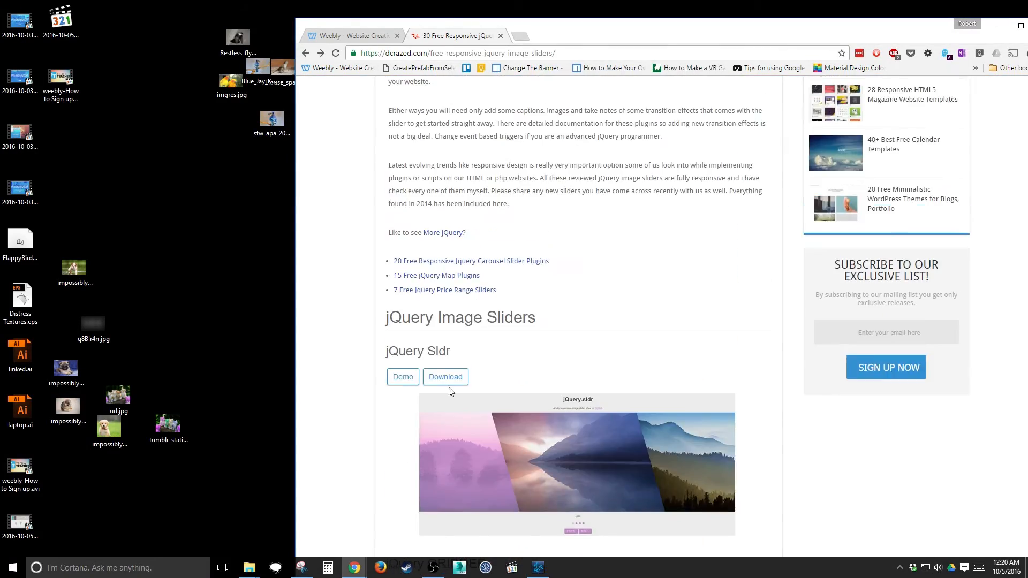
pyautogui.click(498, 260)
pyautogui.scroll(-4, 613, 386)
pyautogui.click(403, 395)
pyautogui.scroll(-5, 615, 365)
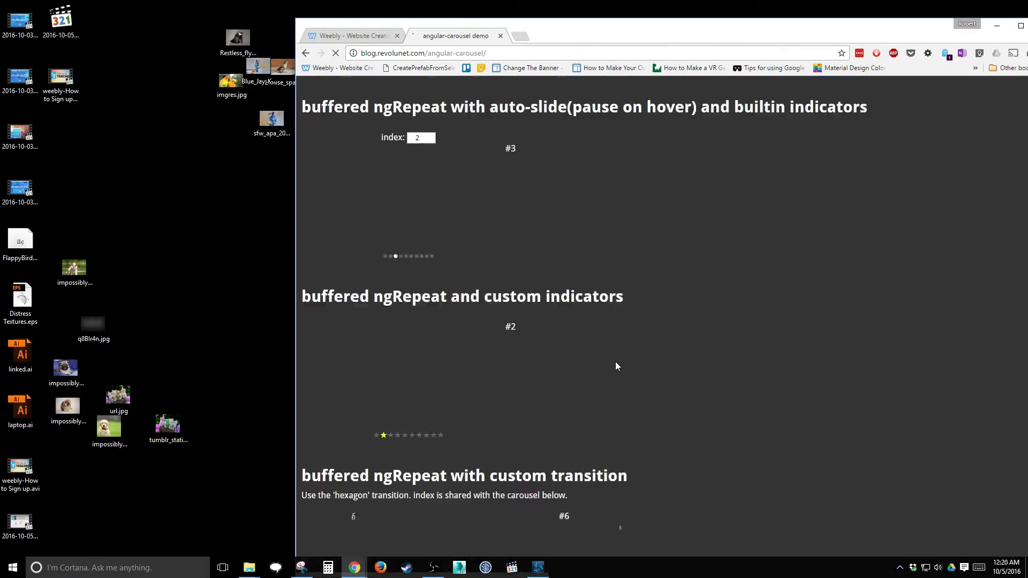
pyautogui.hotkey('alt', 'Left')
# Open the PgwSlideshow demo from the slider article and save its San Francisco bridge picture to the desktop.
pyautogui.scroll(-10, 613, 349)
pyautogui.scroll(3, 448, 271)
pyautogui.click(404, 246)
pyautogui.scroll(-7, 547, 293)
pyautogui.moveTo(590, 292); pyautogui.dragTo(208, 209)
# Save the Rio, London, New York, Paris, Sydney and Tokyo pictures from the demo slideshow to the desktop.
pyautogui.click(516, 439)
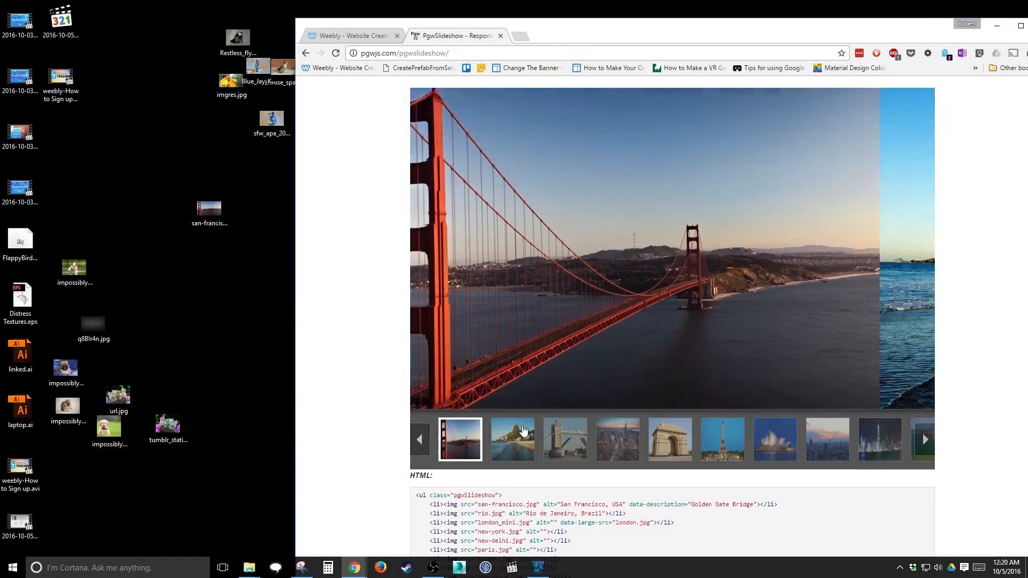
pyautogui.moveTo(557, 321); pyautogui.dragTo(256, 252)
pyautogui.click(516, 439)
pyautogui.moveTo(557, 326); pyautogui.dragTo(223, 323)
pyautogui.click(517, 440)
pyautogui.moveTo(618, 365); pyautogui.dragTo(218, 280)
pyautogui.click(675, 465)
pyautogui.moveTo(615, 332); pyautogui.dragTo(227, 278)
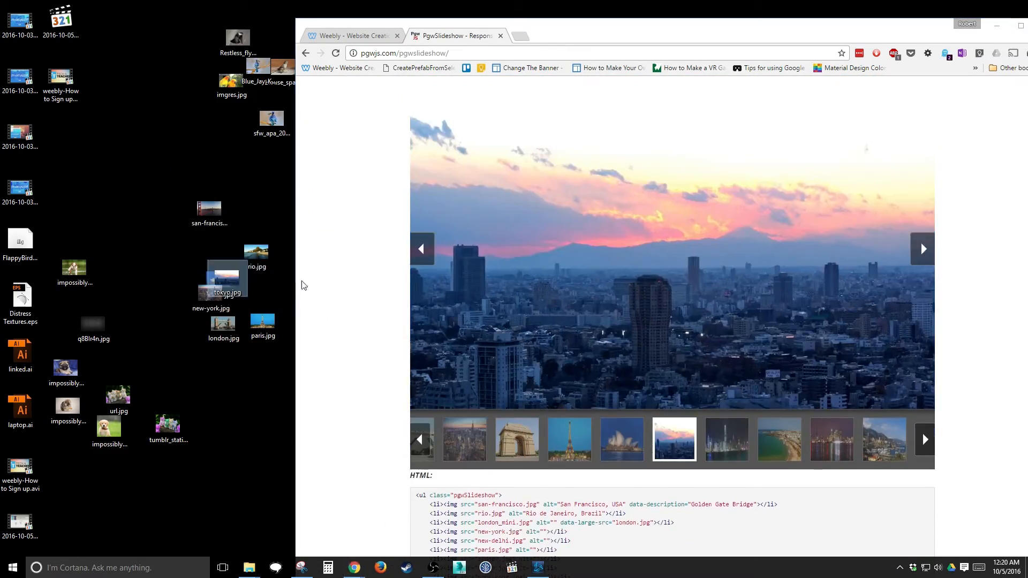
# Return to the Weebly editor and delete the bird slideshow from the page.
pyautogui.click(353, 36)
pyautogui.scroll(-1, 735, 203)
pyautogui.moveTo(770, 35); pyautogui.dragTo(645, 35)
pyautogui.click(757, 156)
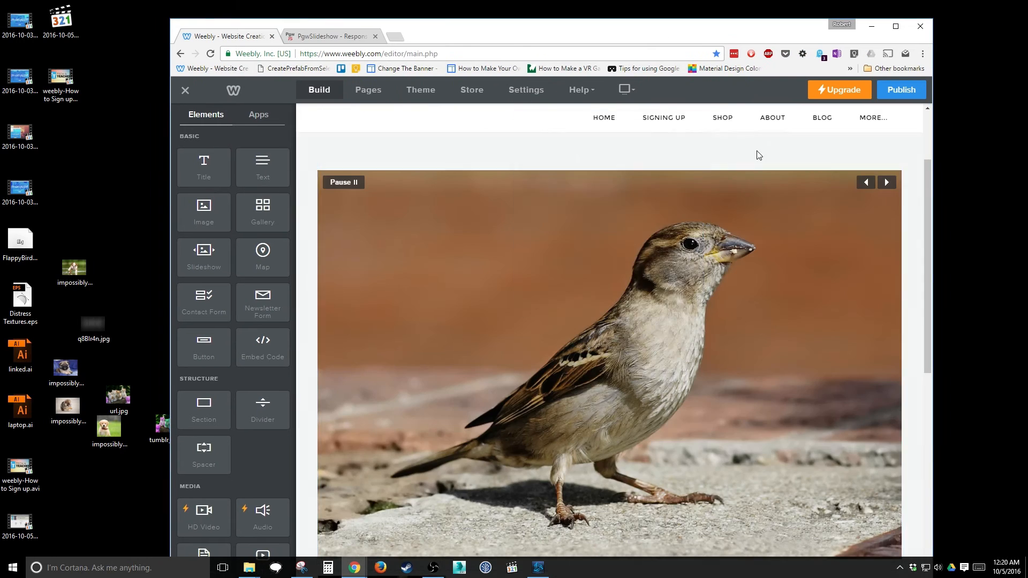
pyautogui.click(901, 160)
pyautogui.click(875, 133)
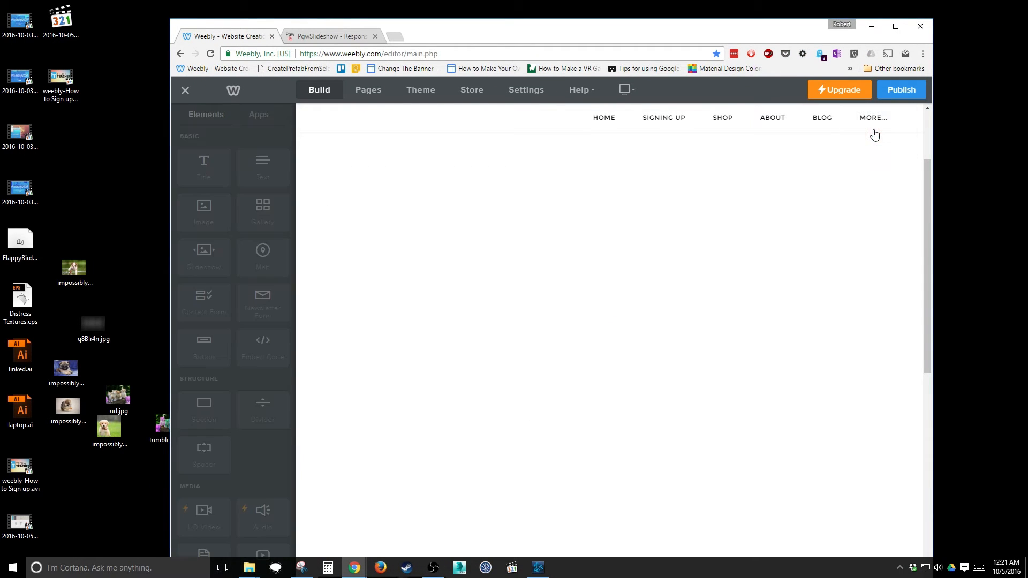
# Uncover the city pictures on the desktop and add a Simple Slideshow above the kittens and puppies.
pyautogui.moveTo(621, 43); pyautogui.dragTo(708, 39)
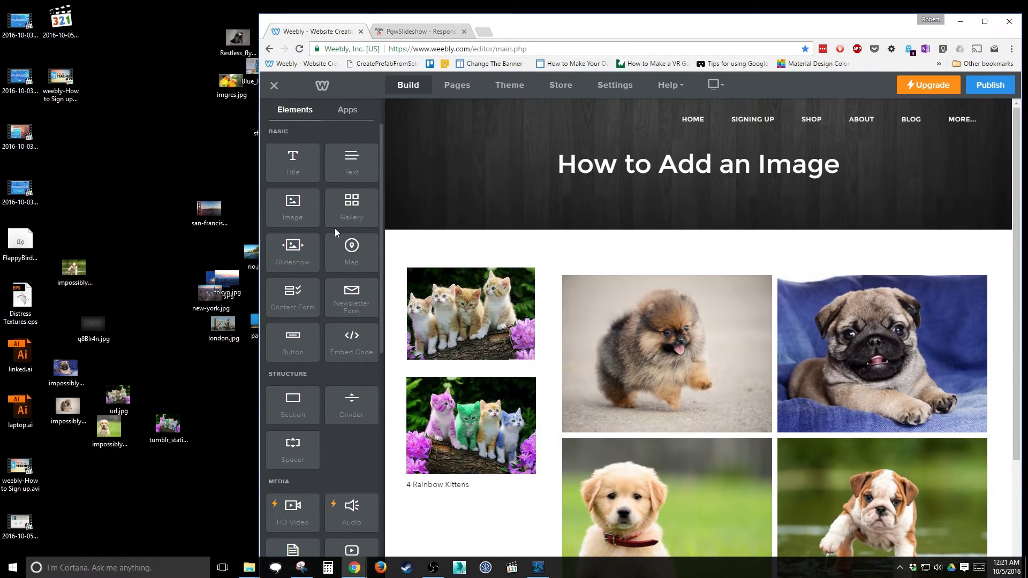
pyautogui.moveTo(312, 253); pyautogui.dragTo(728, 273)
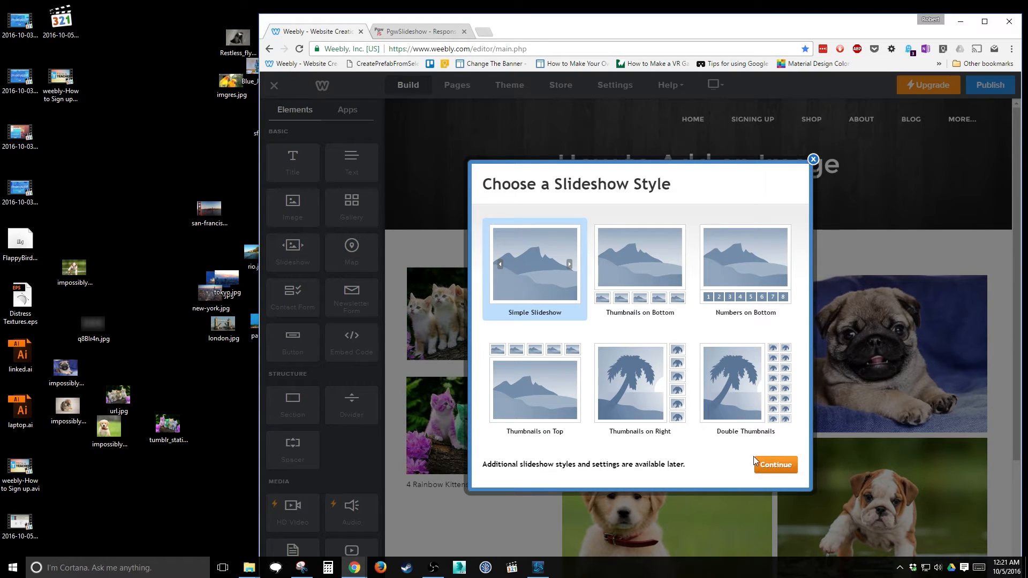
pyautogui.click(764, 469)
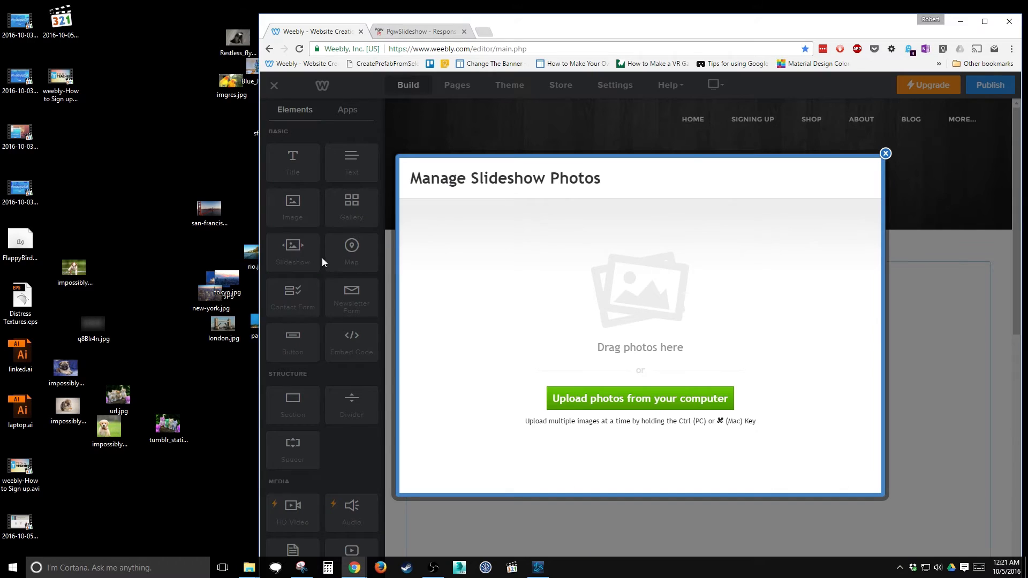
# Add the seven city pictures from the desktop to the slideshow, save the photos and maximize the browser window.
pyautogui.moveTo(138, 166); pyautogui.dragTo(592, 358)
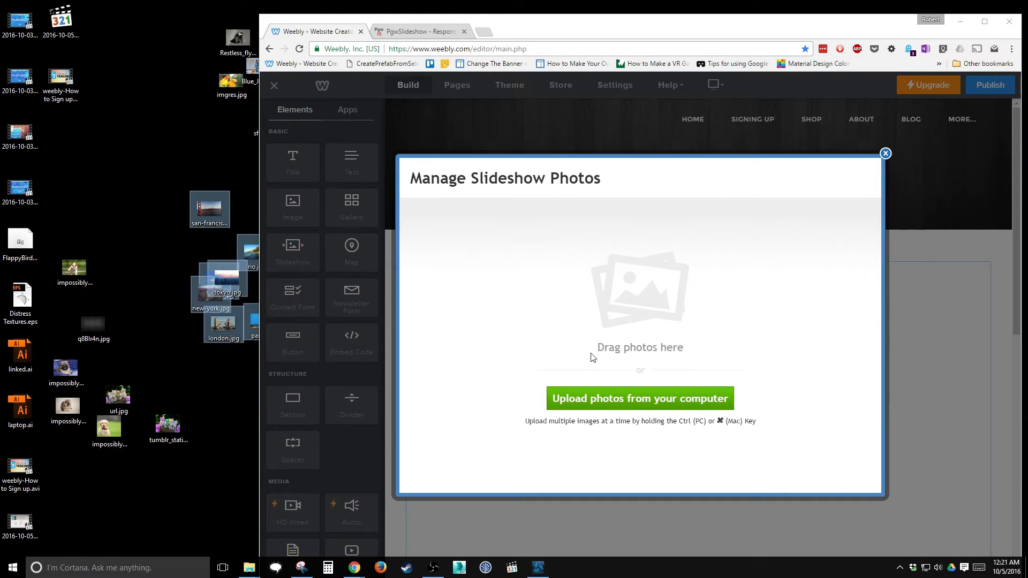
pyautogui.moveTo(233, 274); pyautogui.dragTo(666, 317)
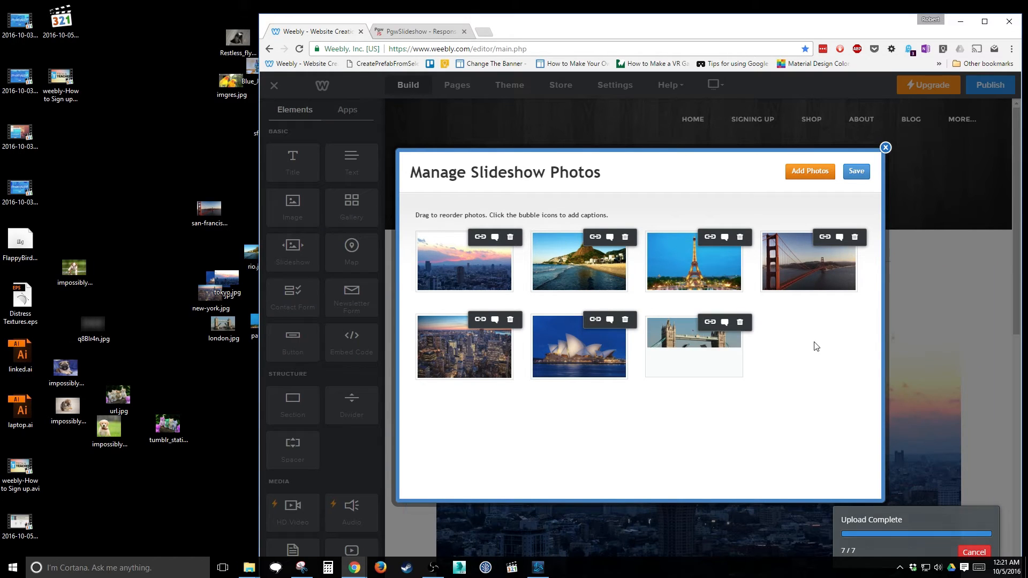
pyautogui.click(857, 172)
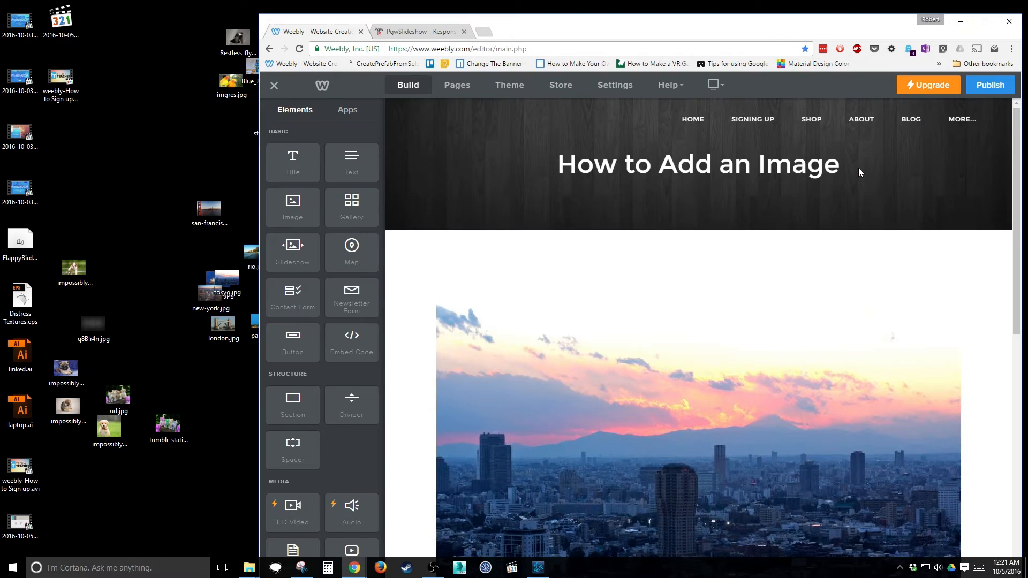
pyautogui.moveTo(767, 30); pyautogui.dragTo(707, 39)
pyautogui.doubleClick(707, 38)
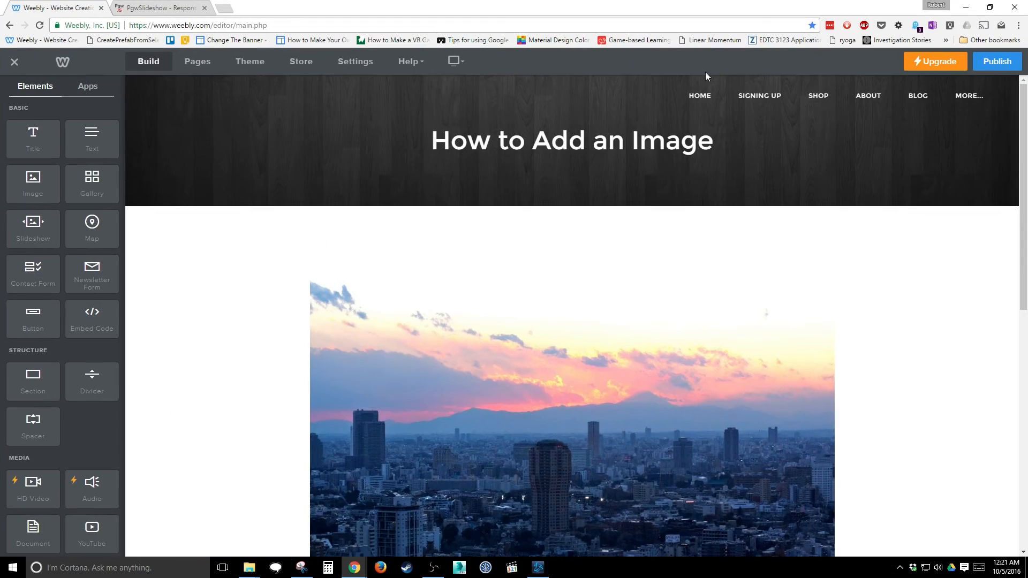
# Cycle through the new slideshow's city pictures and check how they fit above the kittens and puppies.
pyautogui.scroll(-5, 576, 456)
pyautogui.scroll(1, 749, 257)
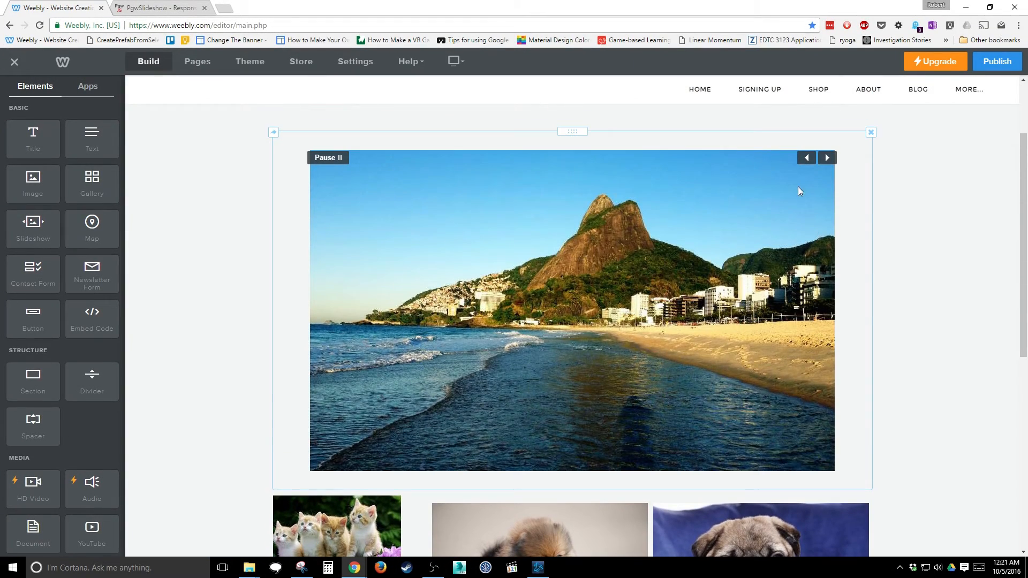
pyautogui.click(827, 157)
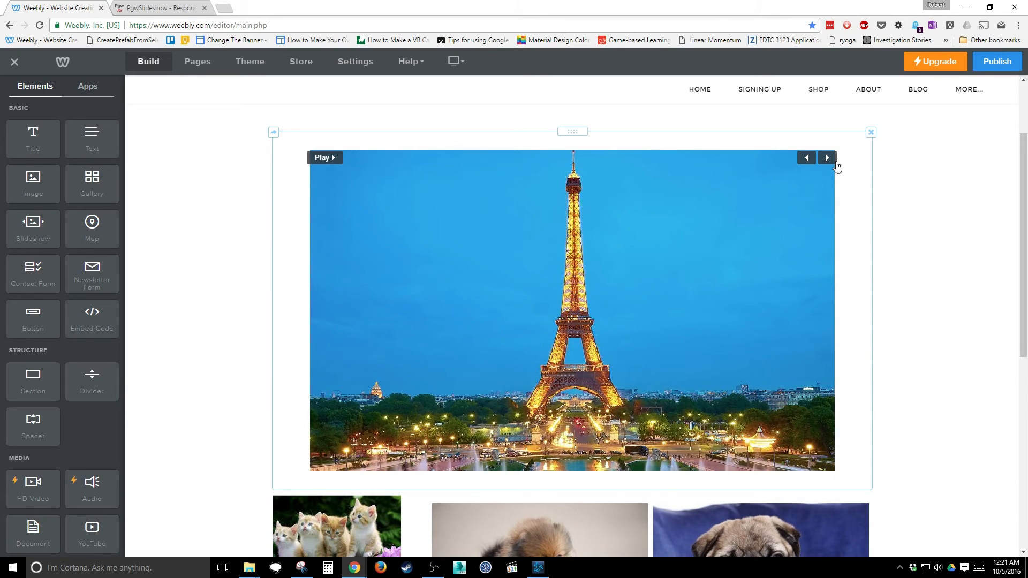
pyautogui.click(834, 159)
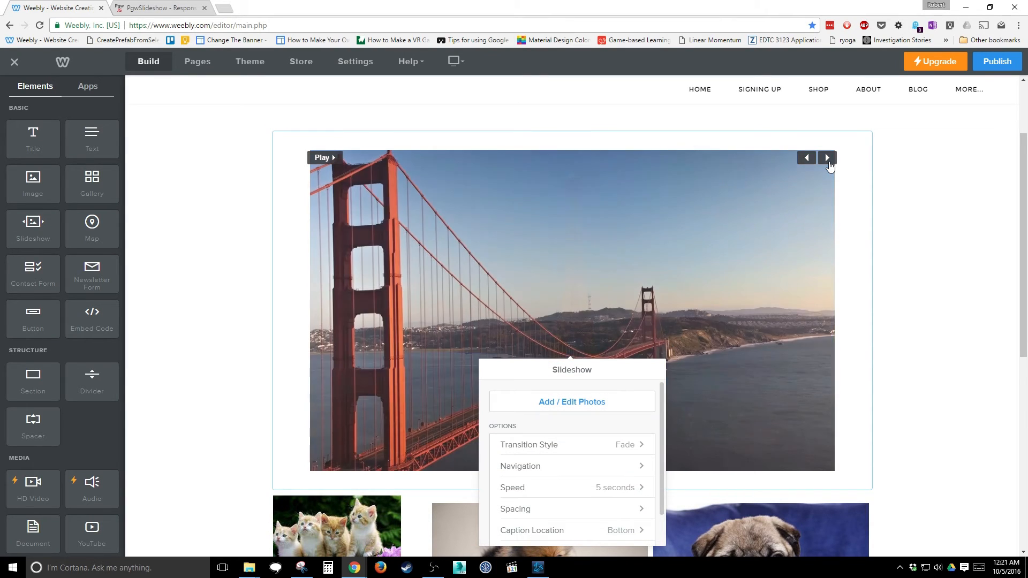
pyautogui.click(835, 160)
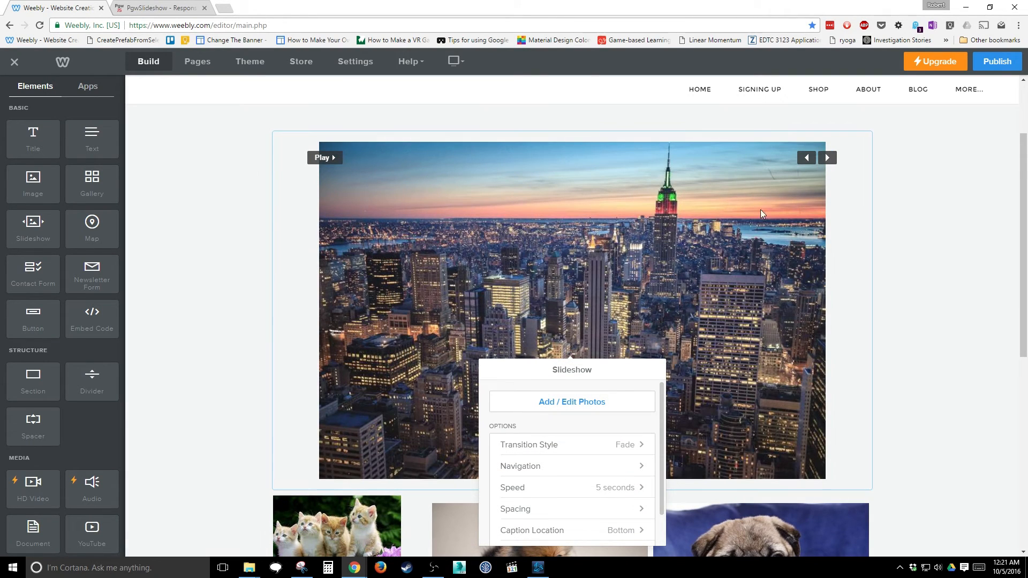
pyautogui.click(834, 159)
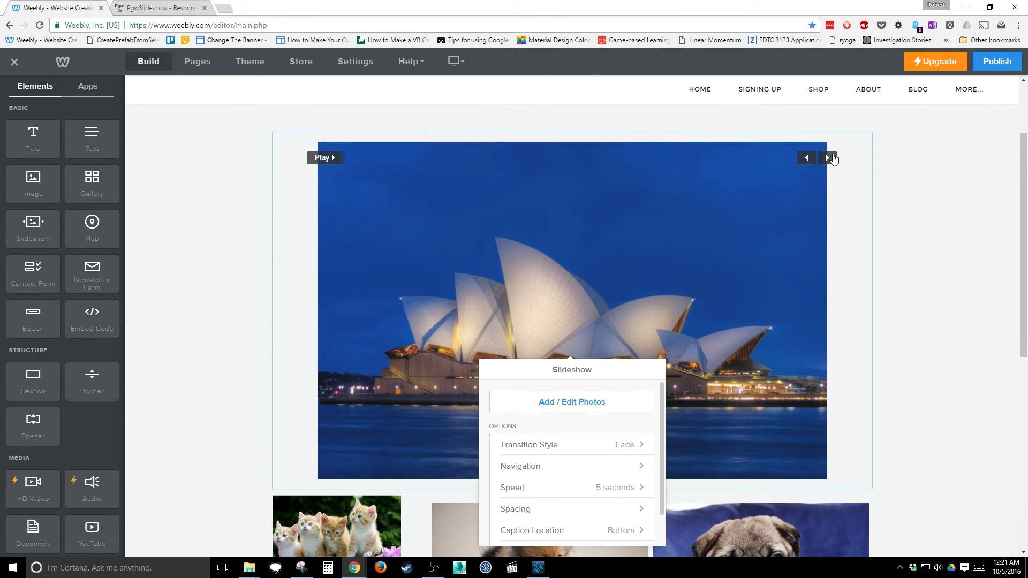
# Set the slideshow's transition style to Slide and advance the pictures to preview it.
pyautogui.scroll(-1, 550, 482)
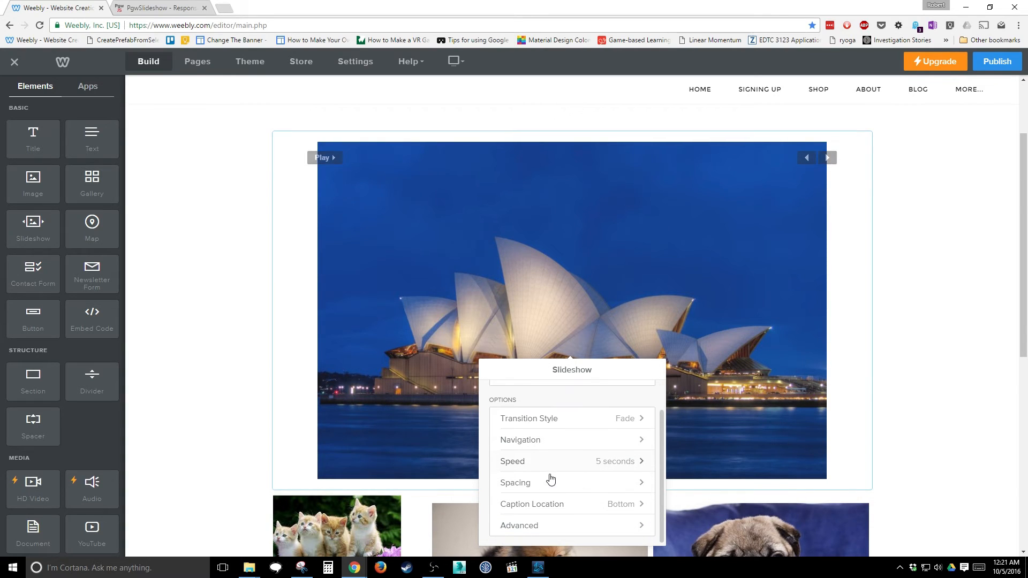
pyautogui.scroll(-2, 955, 377)
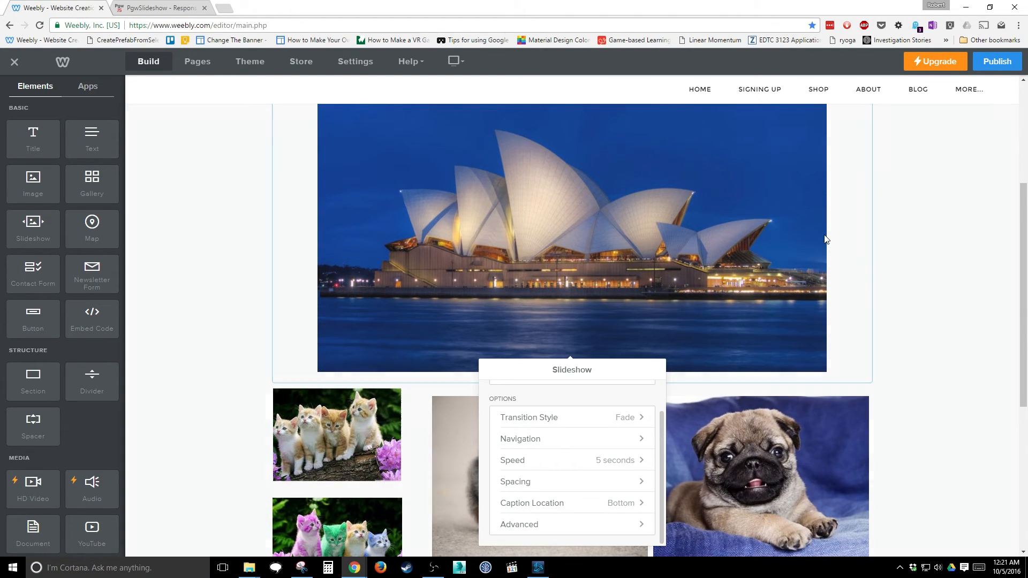
pyautogui.click(637, 418)
pyautogui.click(540, 438)
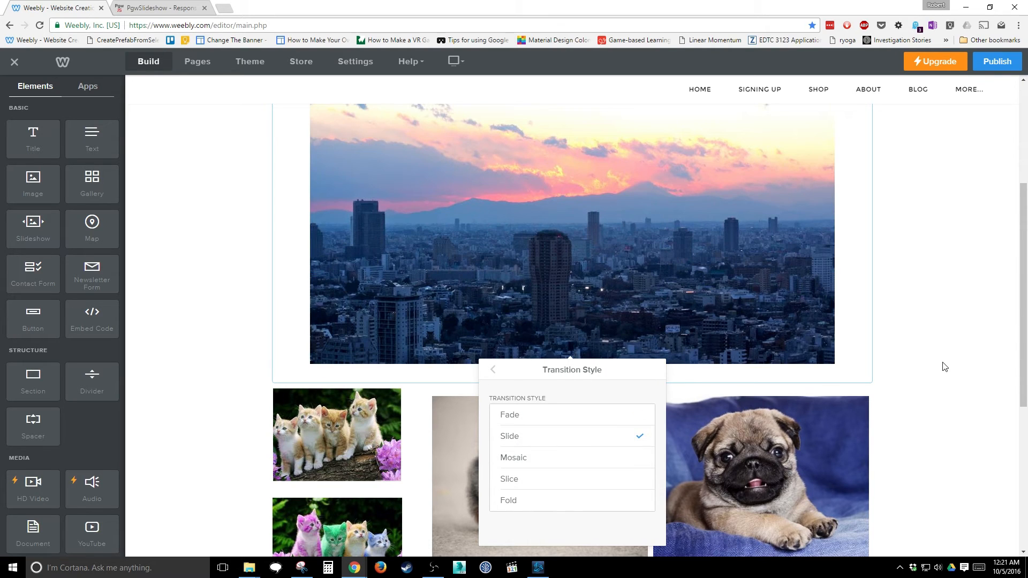
pyautogui.scroll(2, 945, 370)
pyautogui.click(817, 310)
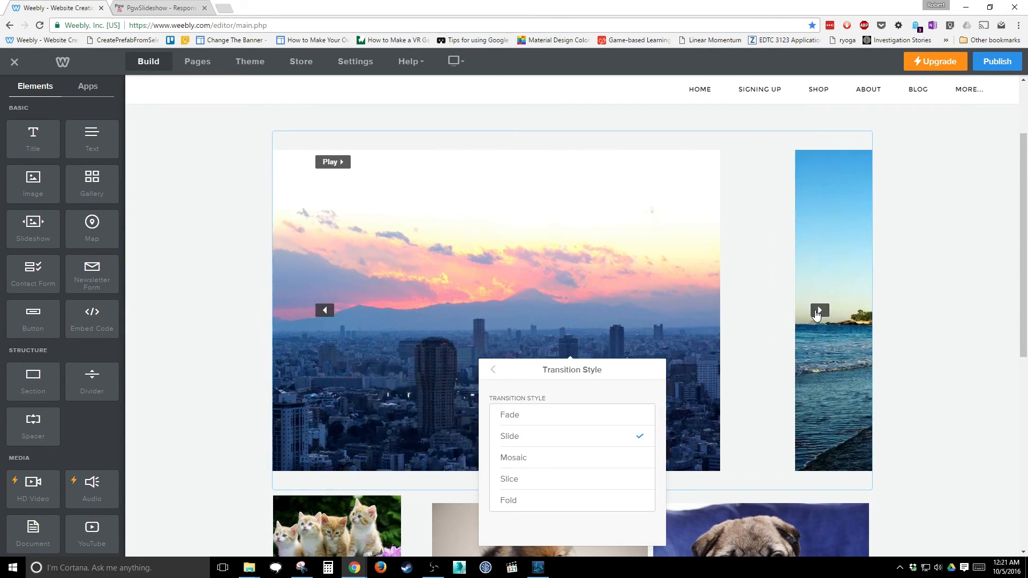
pyautogui.click(818, 310)
# Try the Mosaic and Slice transition styles, advancing the slideshow to preview each one.
pyautogui.click(572, 465)
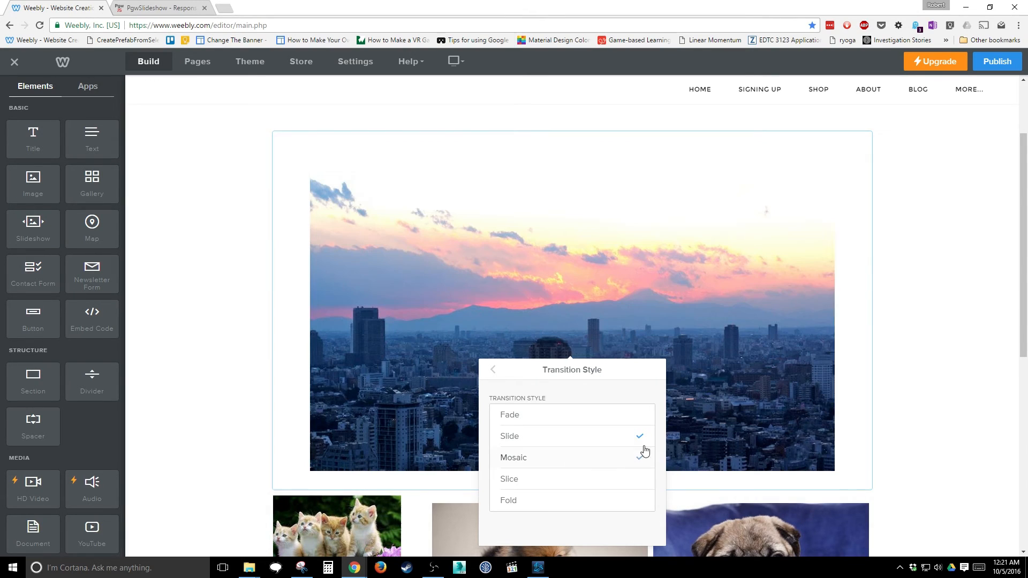
pyautogui.click(819, 162)
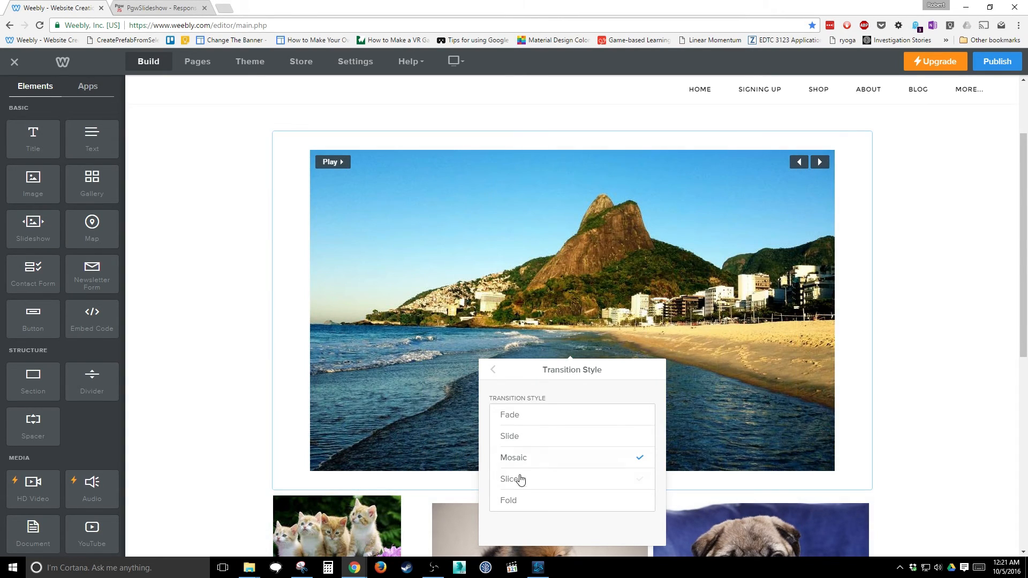
pyautogui.click(520, 479)
pyautogui.click(820, 162)
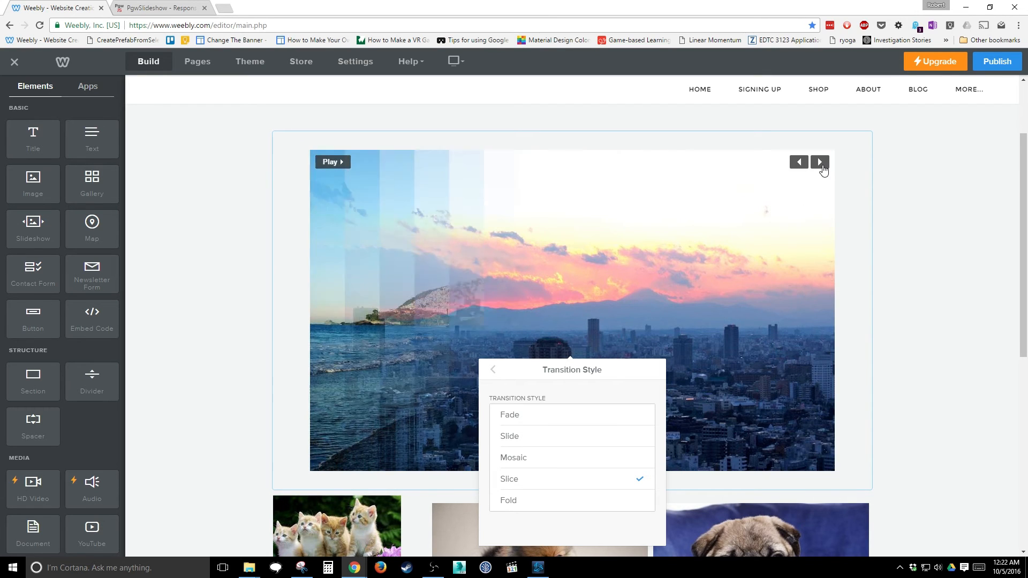
# Set the slideshow's transition style to Fold and preview it by advancing to the next picture.
pyautogui.click(624, 496)
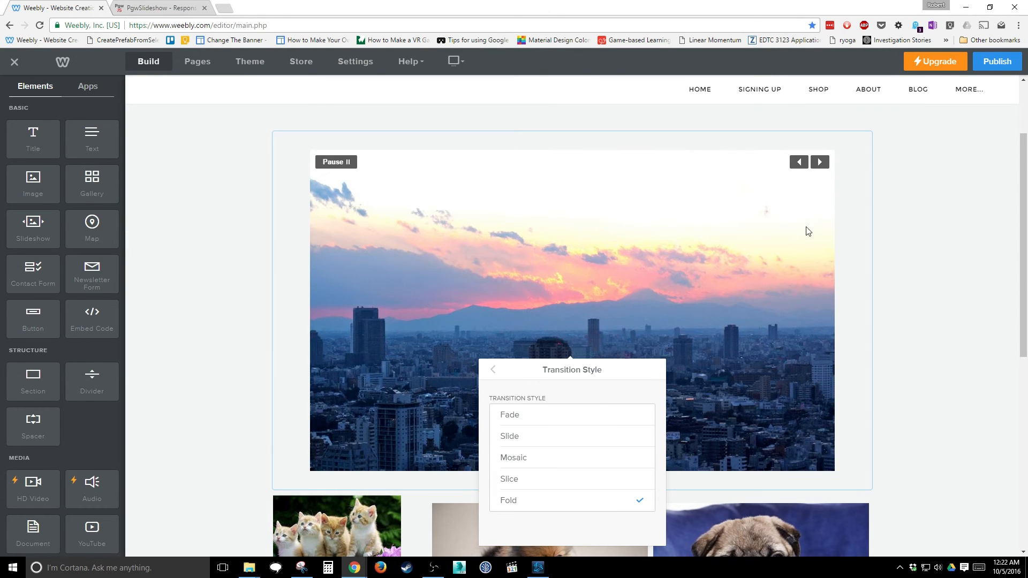
pyautogui.click(820, 166)
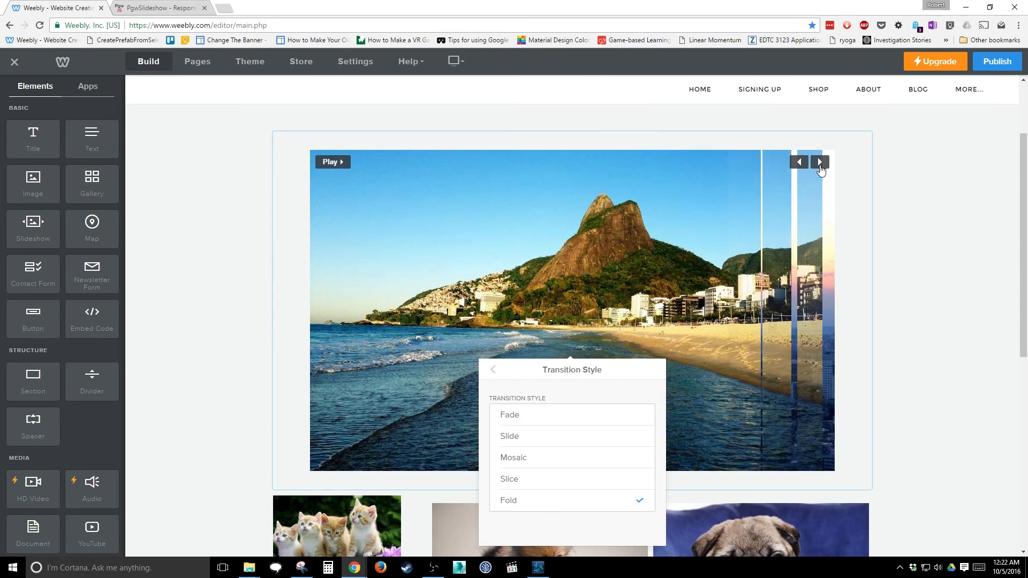
pyautogui.scroll(2, 484, 488)
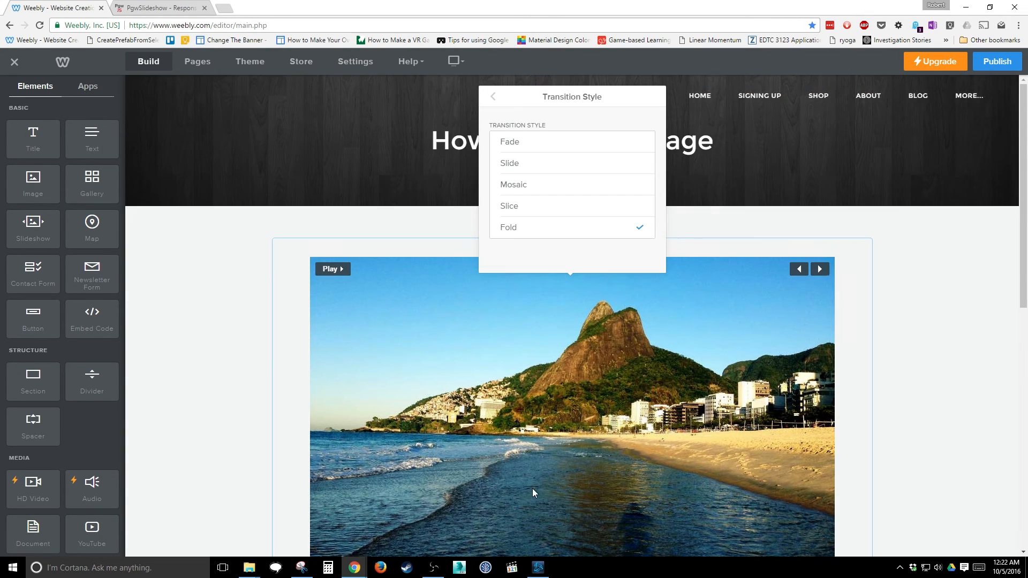
pyautogui.scroll(-2, 532, 488)
pyautogui.scroll(-1, 535, 475)
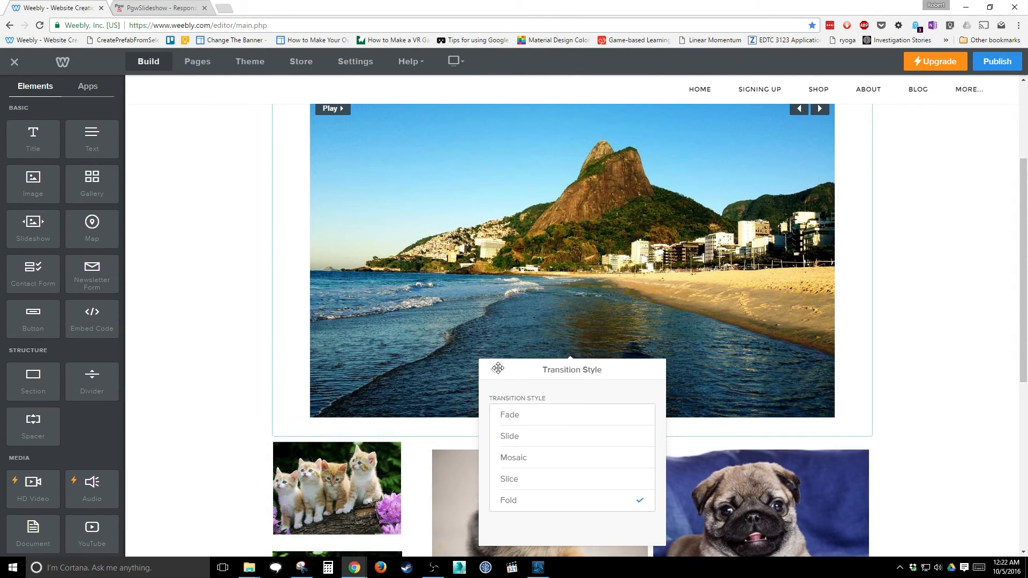
# Set the slideshow's transition style to Fade and return to its main options.
pyautogui.click(531, 419)
pyautogui.click(491, 375)
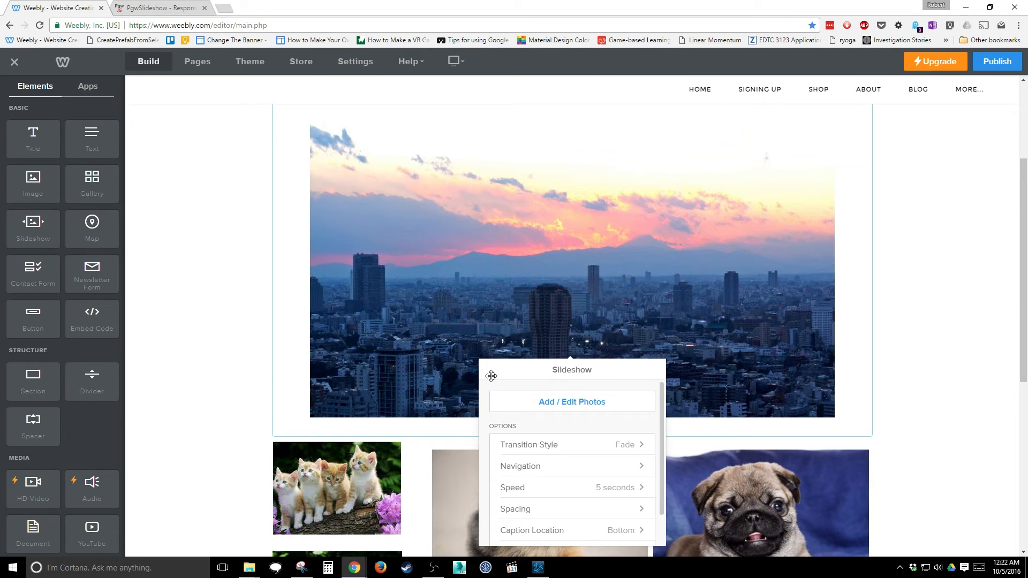
# Review the slideshow's navigation, speed and remaining options, advance one picture, and close the settings without changing them.
pyautogui.click(592, 467)
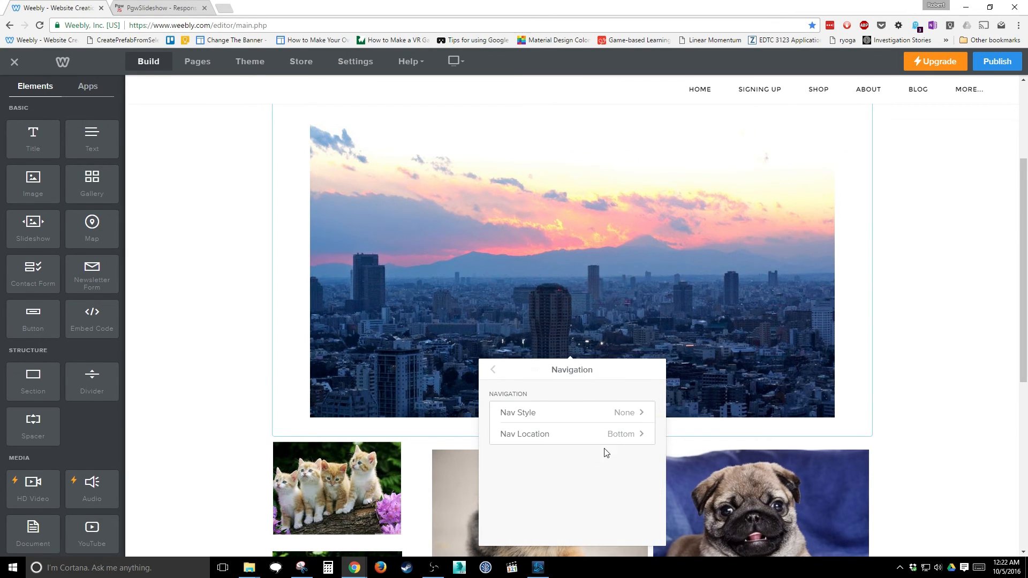
pyautogui.click(819, 107)
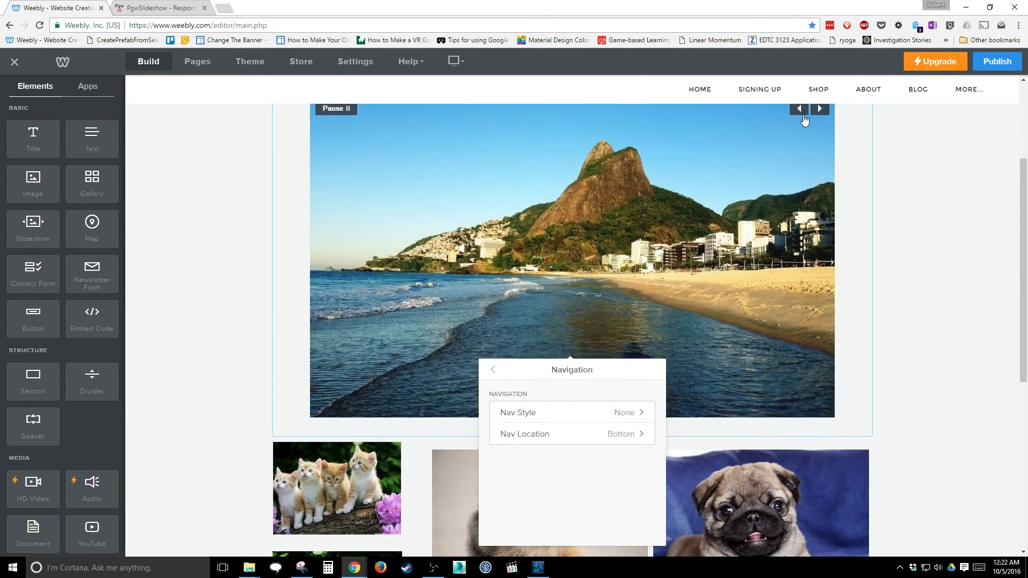
pyautogui.click(495, 371)
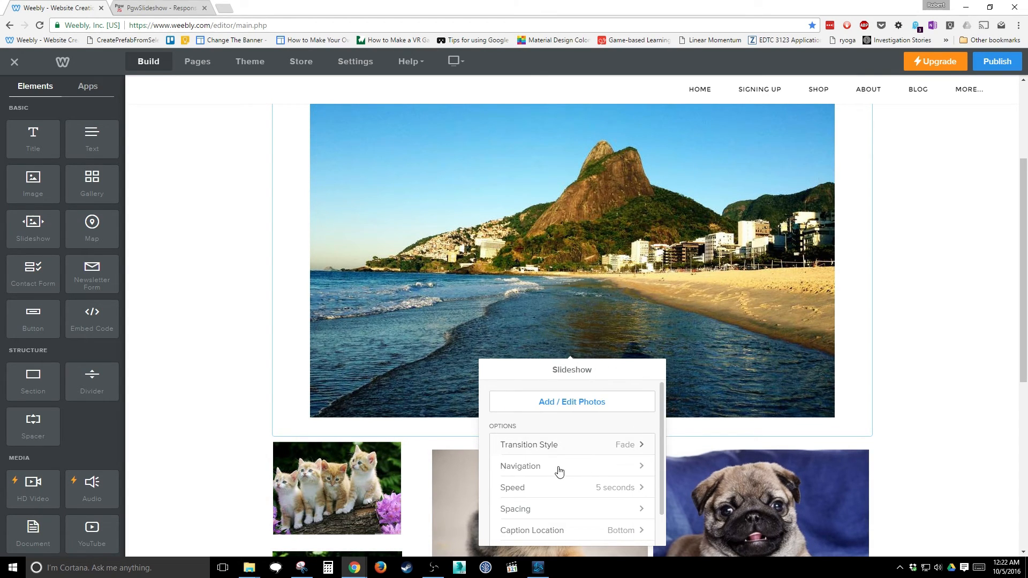
pyautogui.click(558, 486)
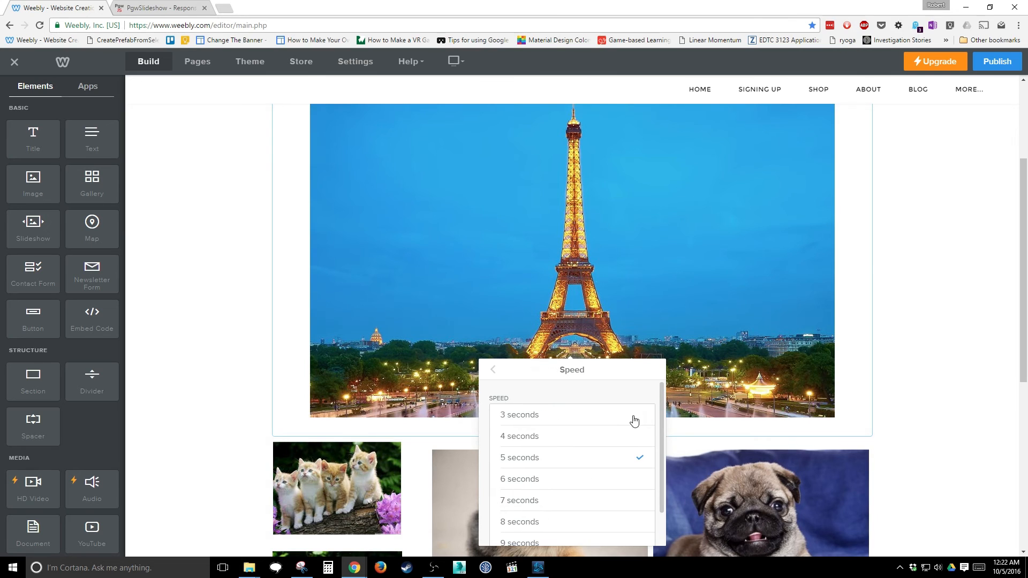
pyautogui.click(492, 370)
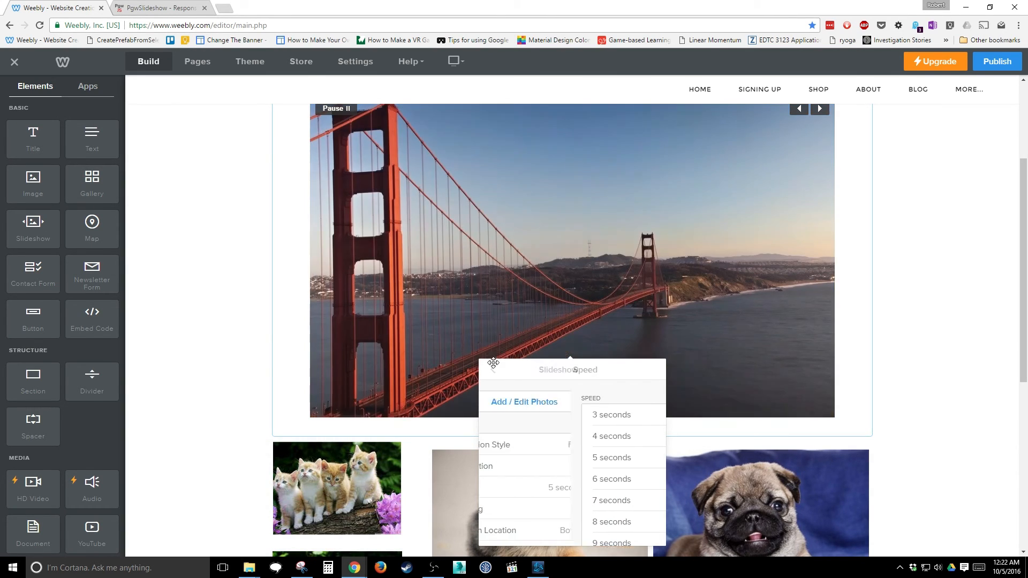
pyautogui.scroll(-1, 565, 502)
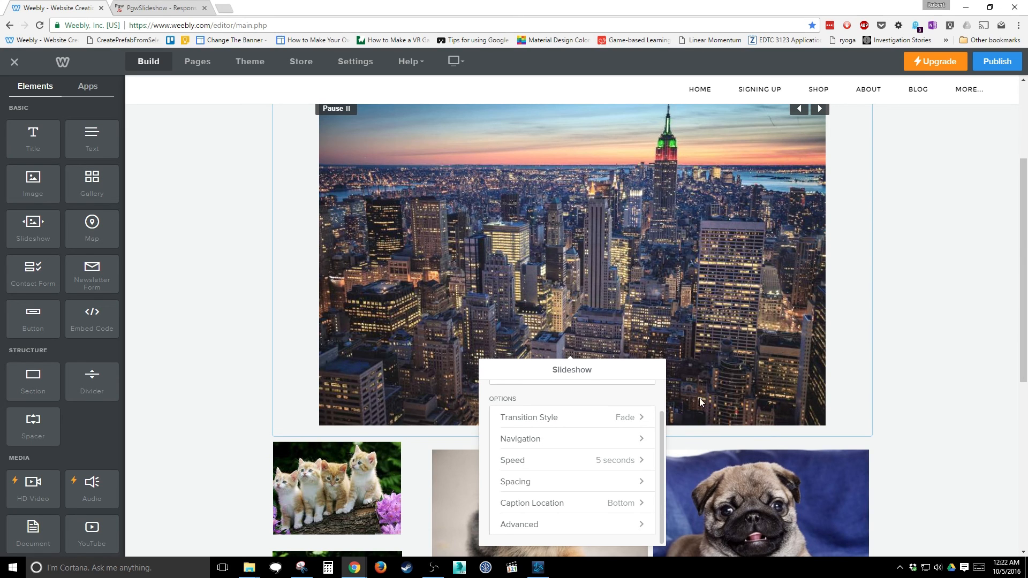
pyautogui.click(892, 282)
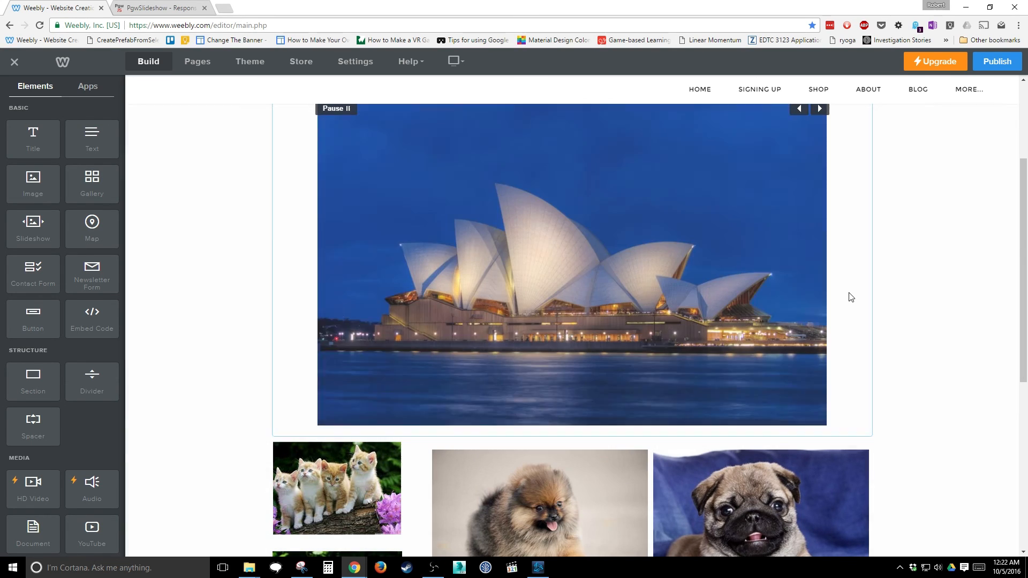
# Publish the site with the finished image page.
pyautogui.scroll(3, 889, 292)
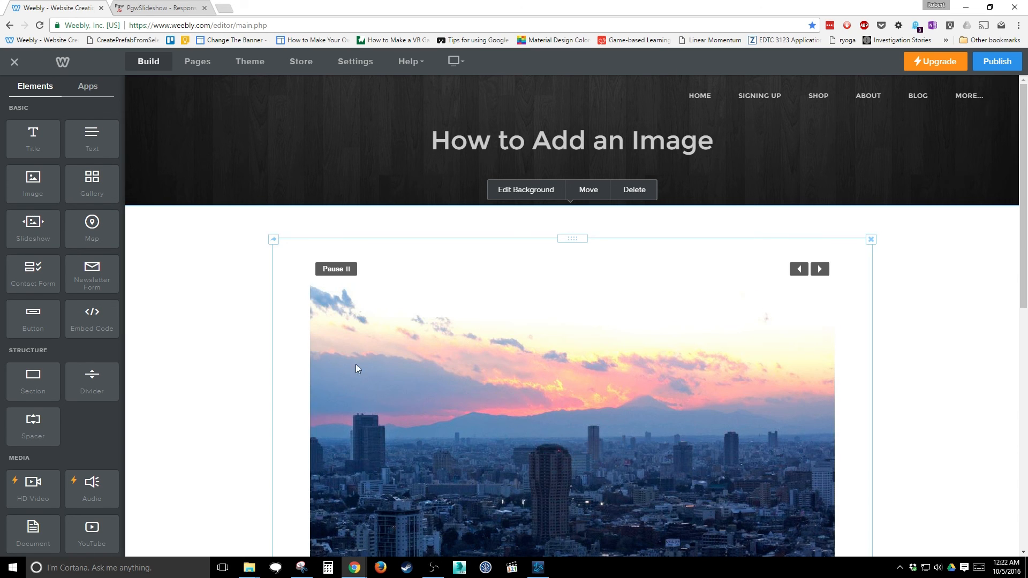
pyautogui.click(1002, 67)
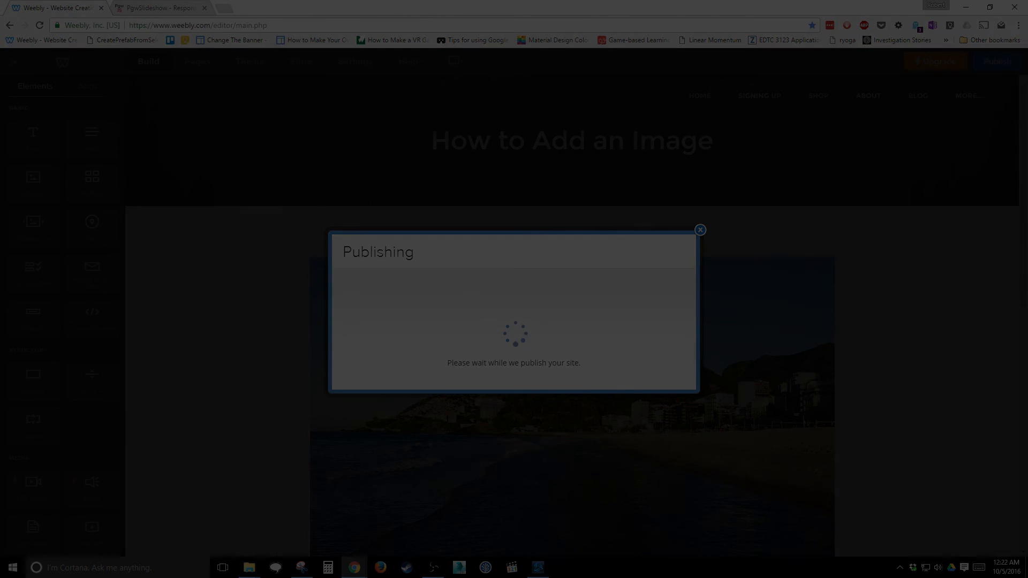